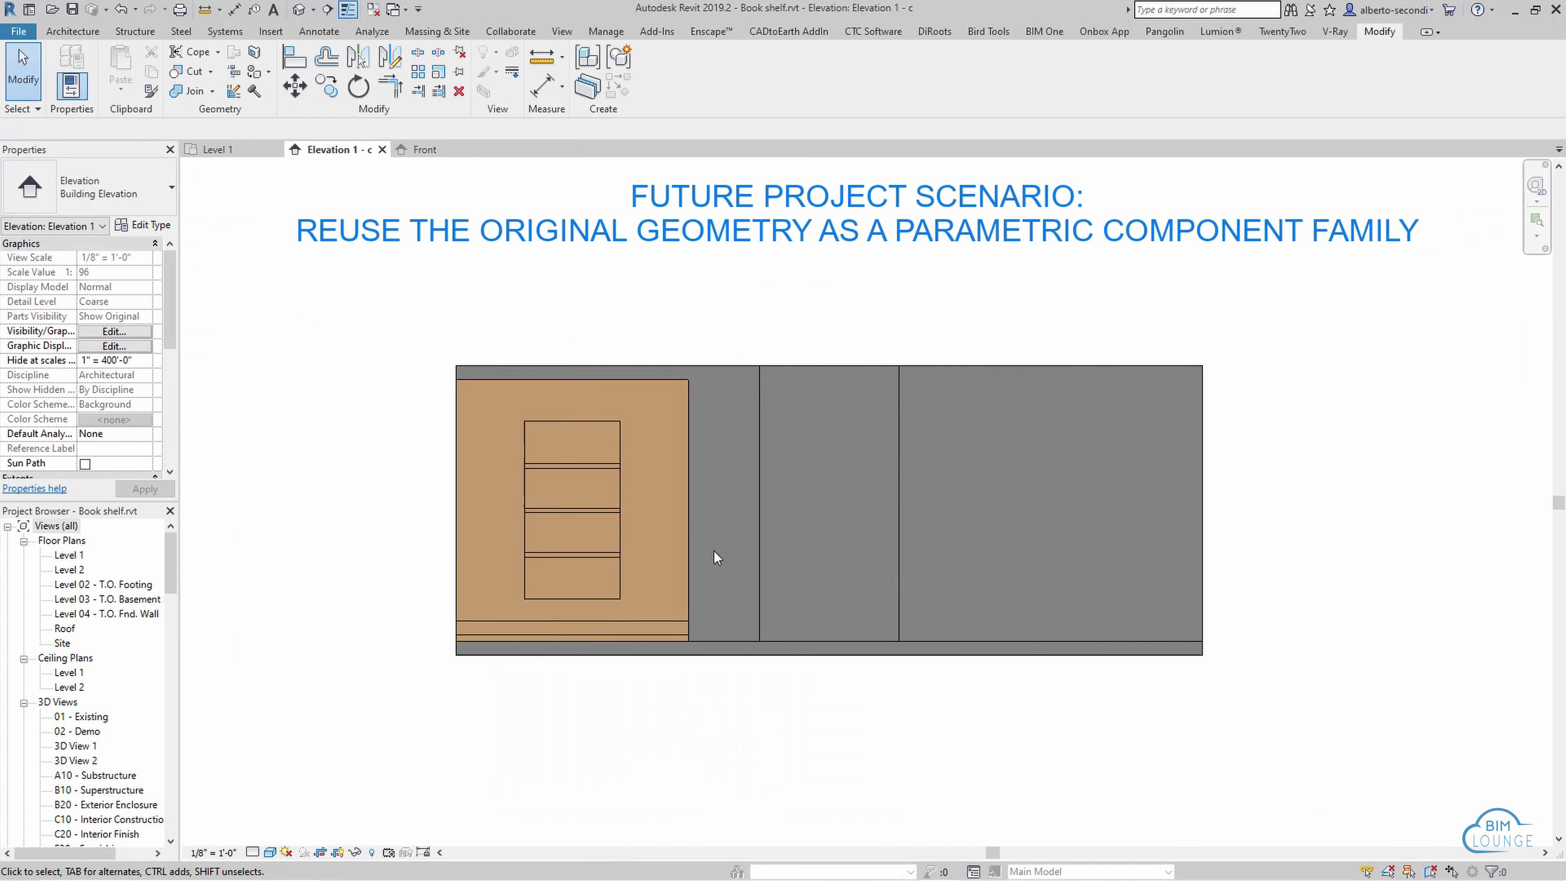
- Widen the bookshelf in the elevation view by dragging its grip
left_click(691, 503)
left_click_drag(692, 507, 759, 513)
left_click(758, 710)
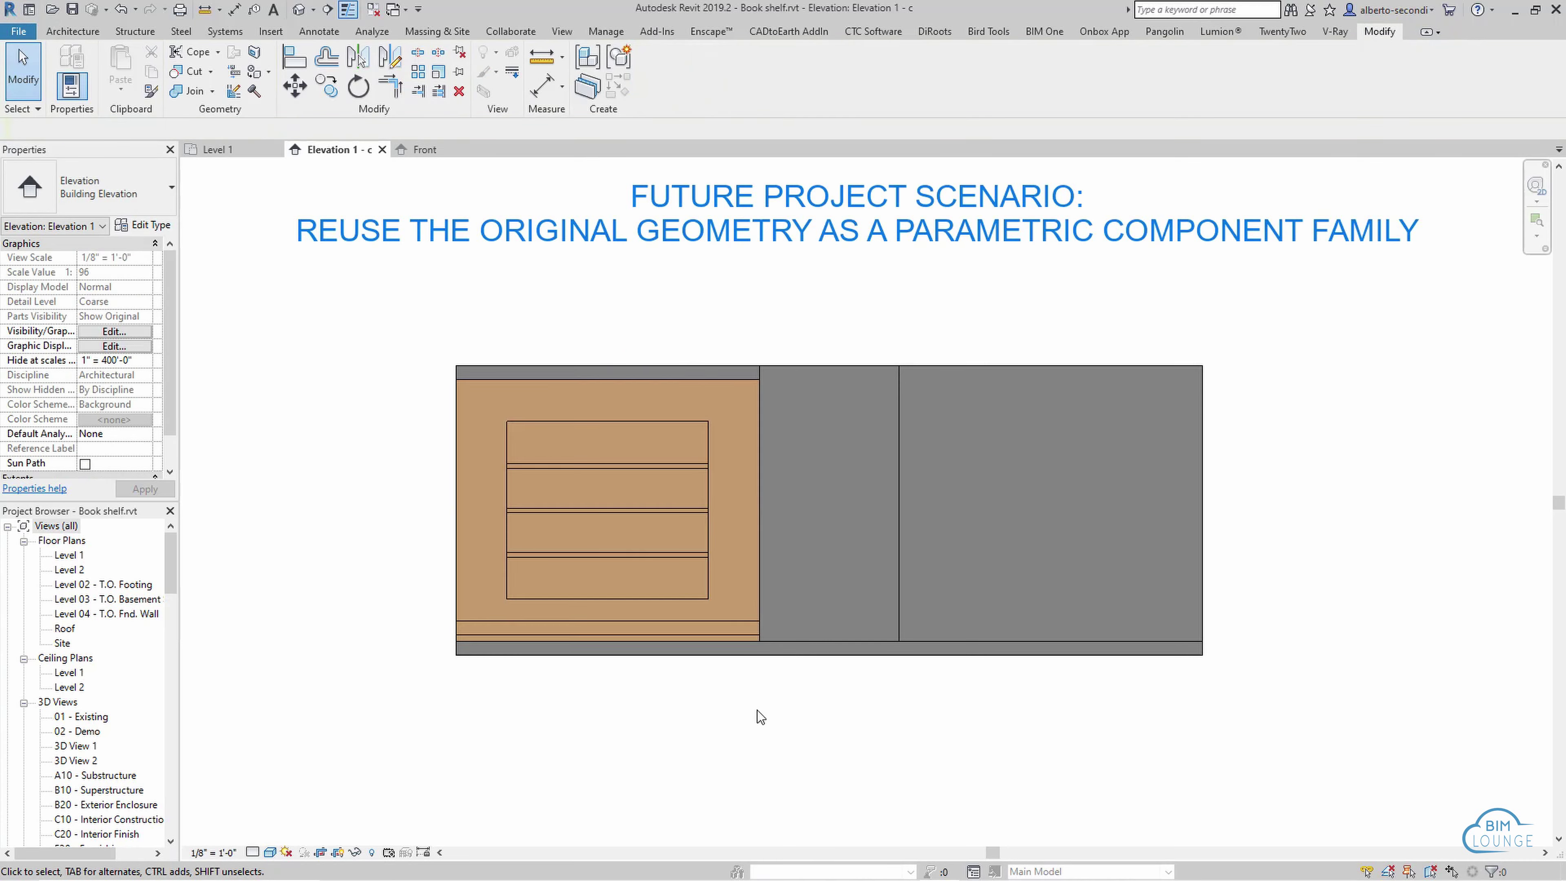
- Mirror the bookshelf with DM across a vertical axis through the middle gap's centre
left_click(524, 385)
key("d")
key("m")
left_click(829, 368)
left_click(829, 640)
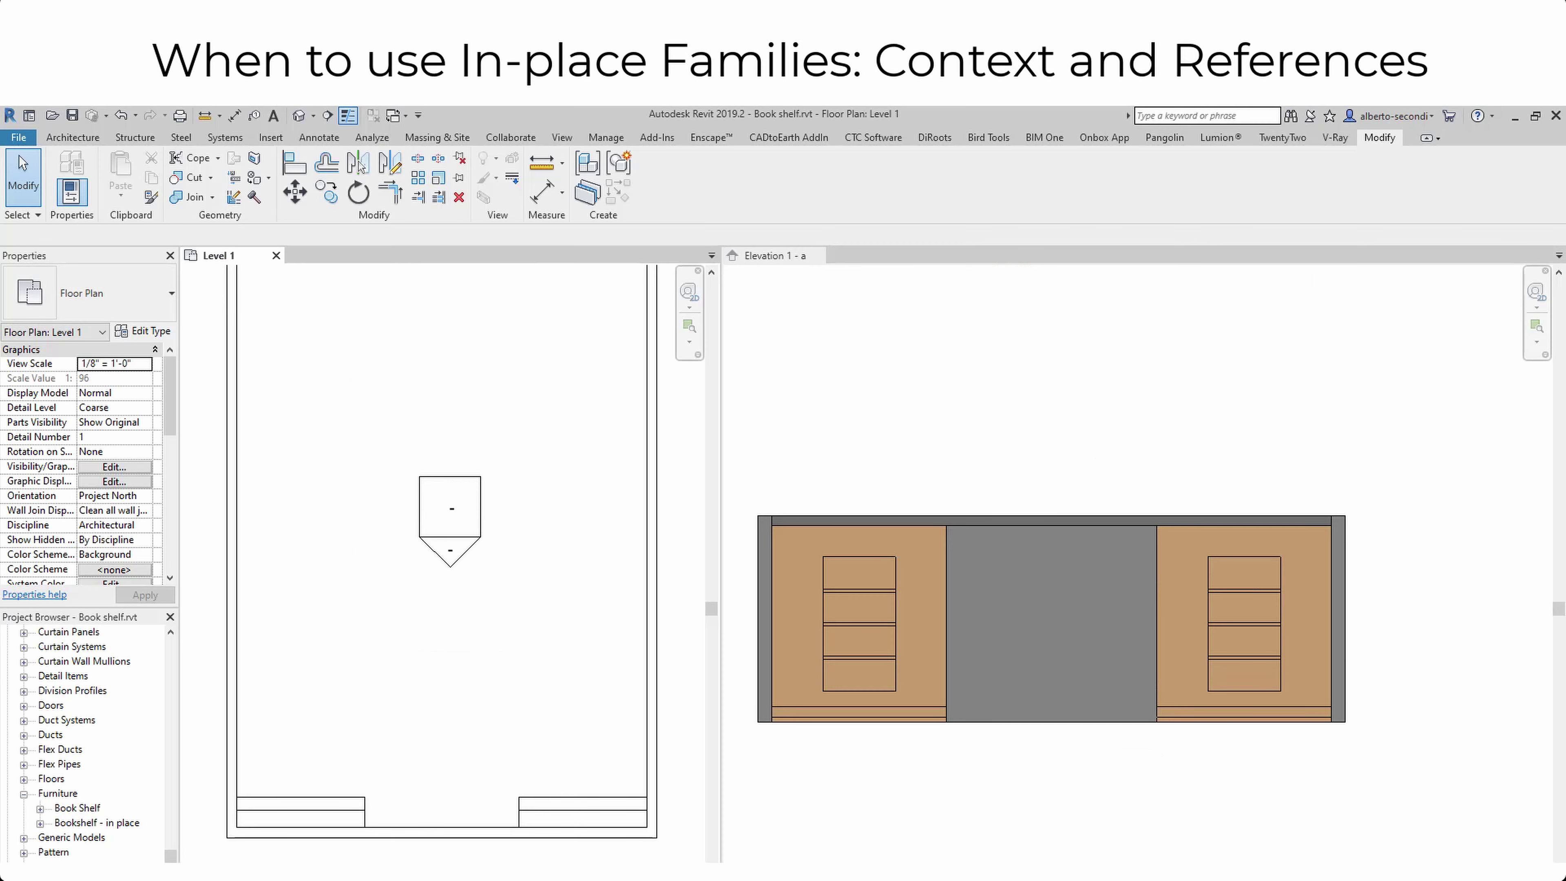
- Open the bookshelf in-place and select the right shelf extrusion in the Level 1 plan
left_click(660, 179)
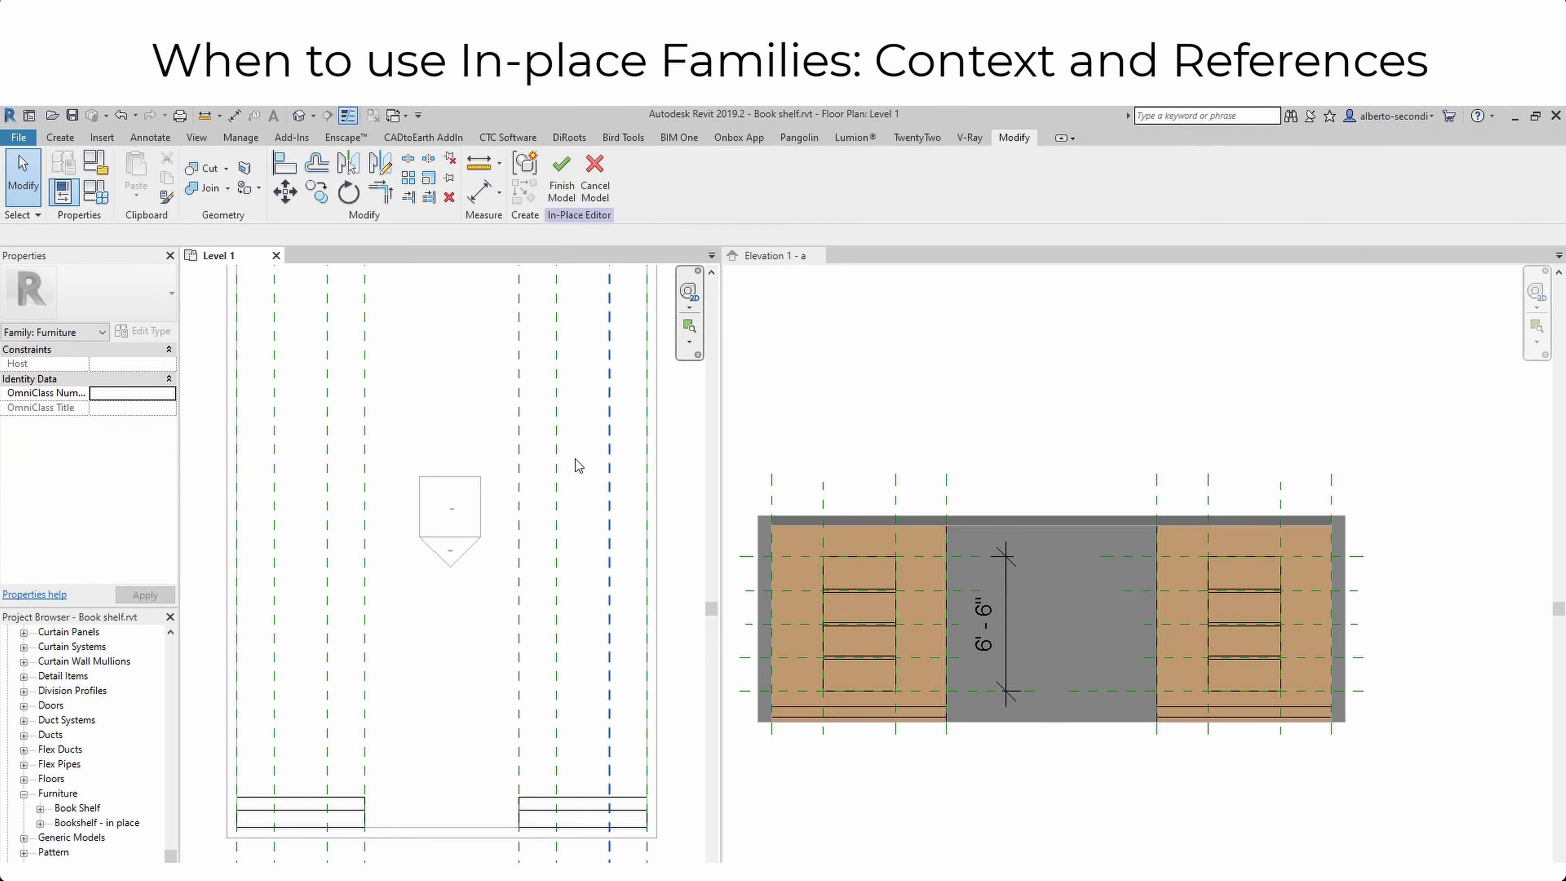
scroll(538, 803, "up", 2)
left_click(515, 810)
- Inspect the shelf extrusion's reference planes in Elevation 1 - a and make that view active
left_click(884, 522)
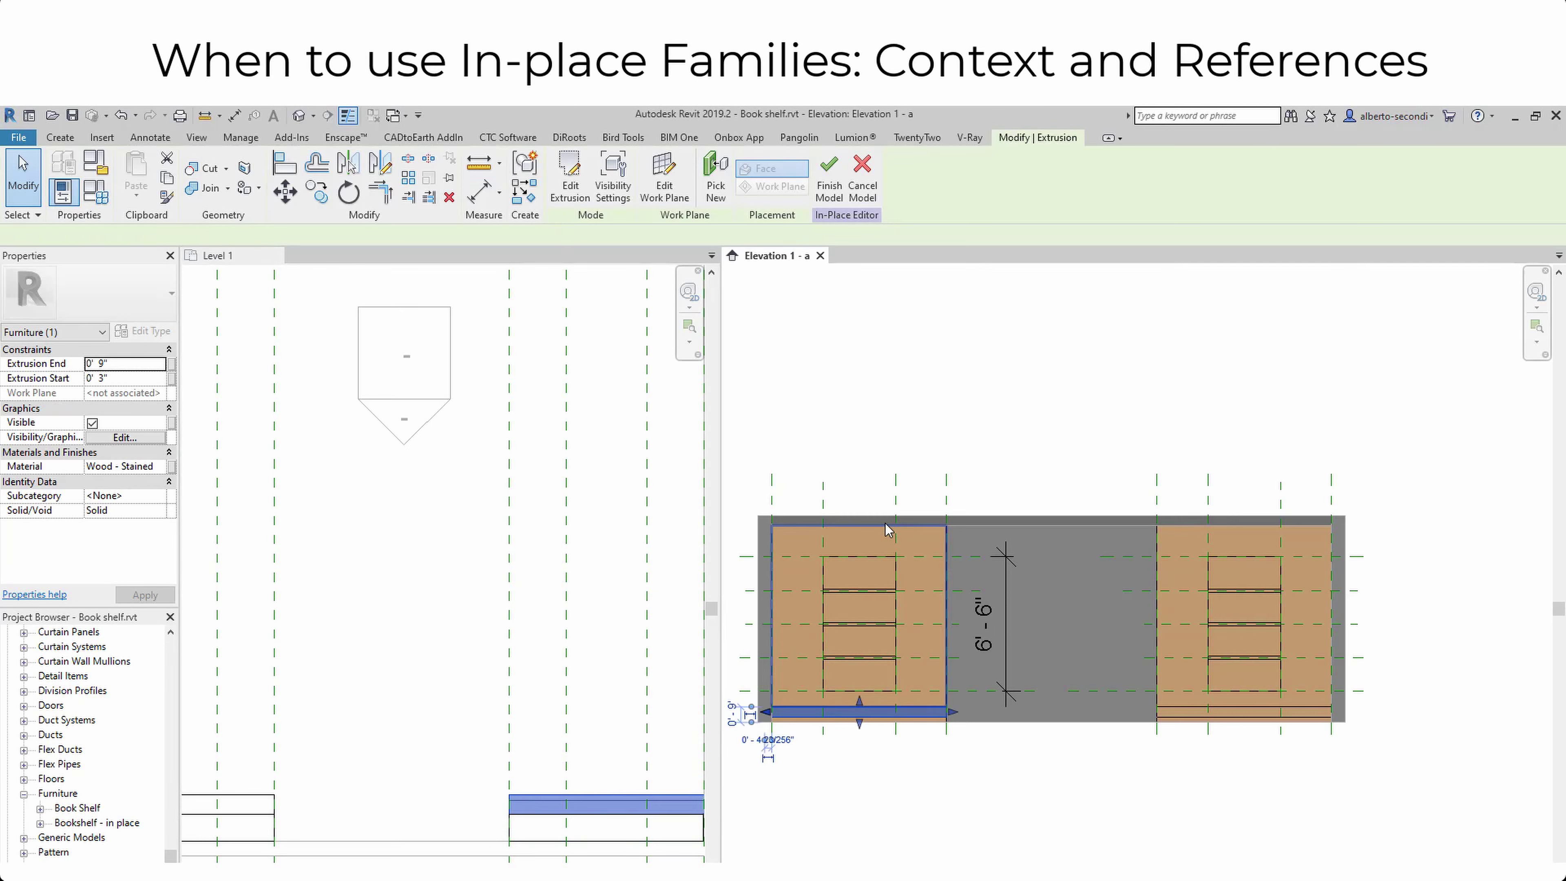
scroll(884, 522, "up", 3)
scroll(923, 509, "down", 3)
left_click(1005, 825)
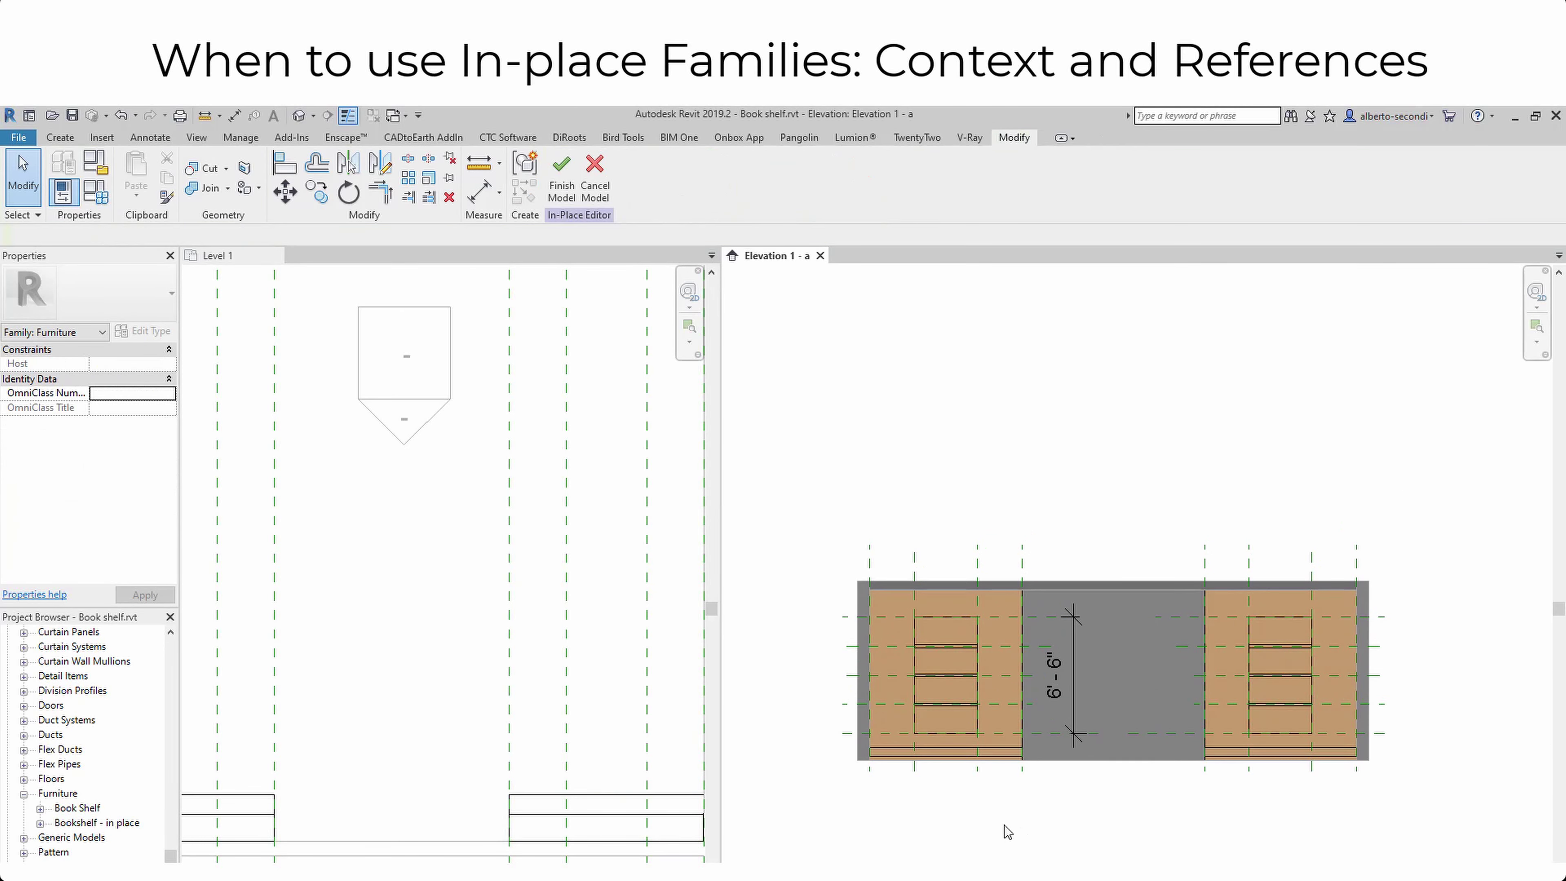
scroll(469, 675, "down", 2)
left_click(926, 813)
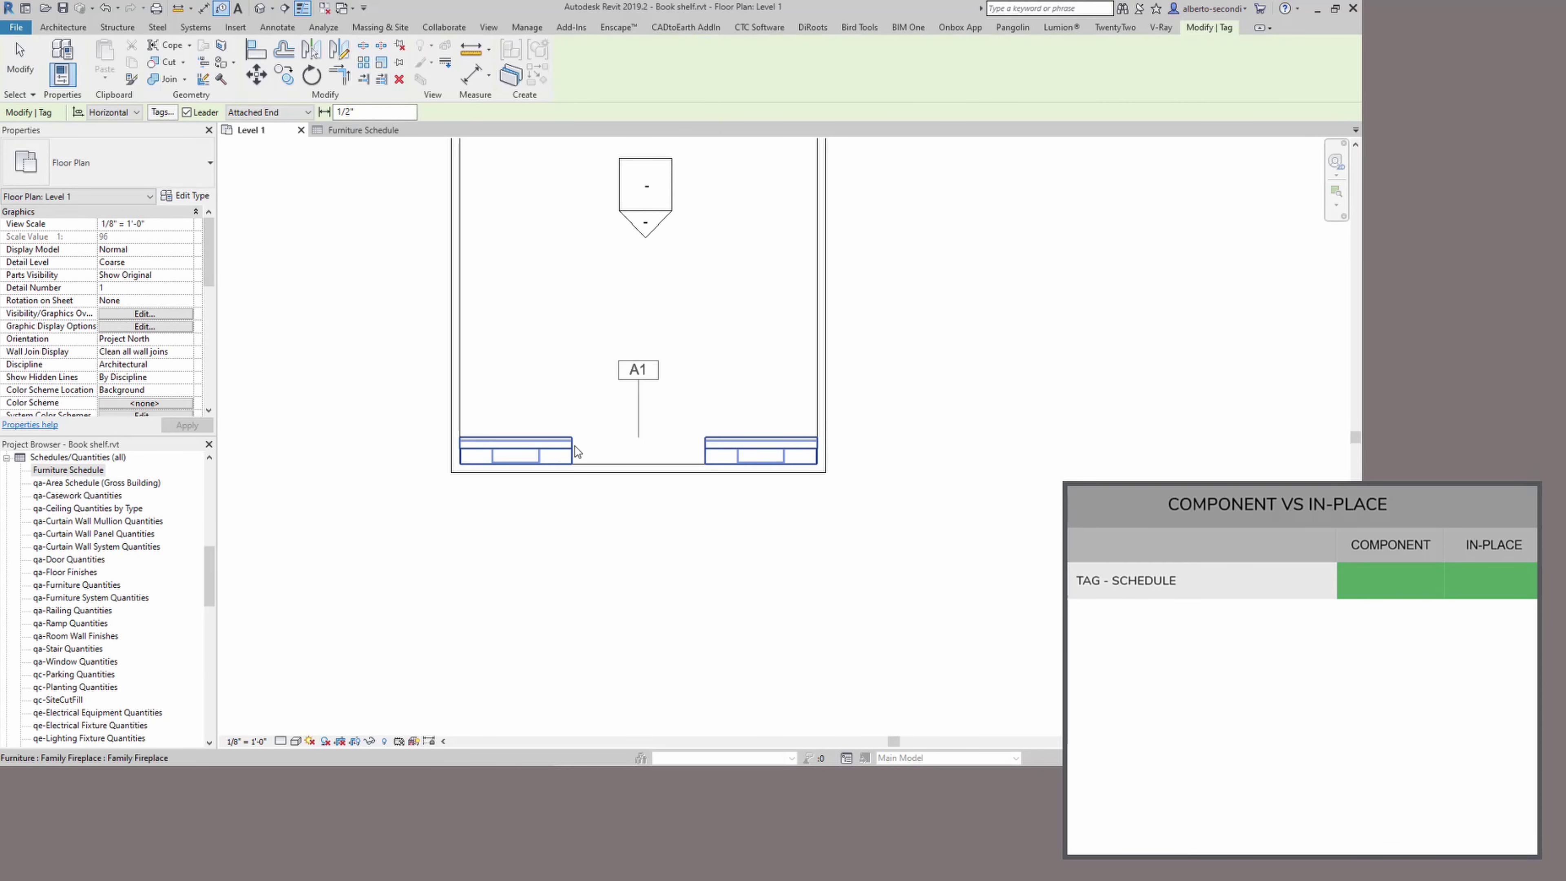
- Tag the bookshelf A1, then locate its row in the Furniture Schedule and its extrusion
left_click(593, 446)
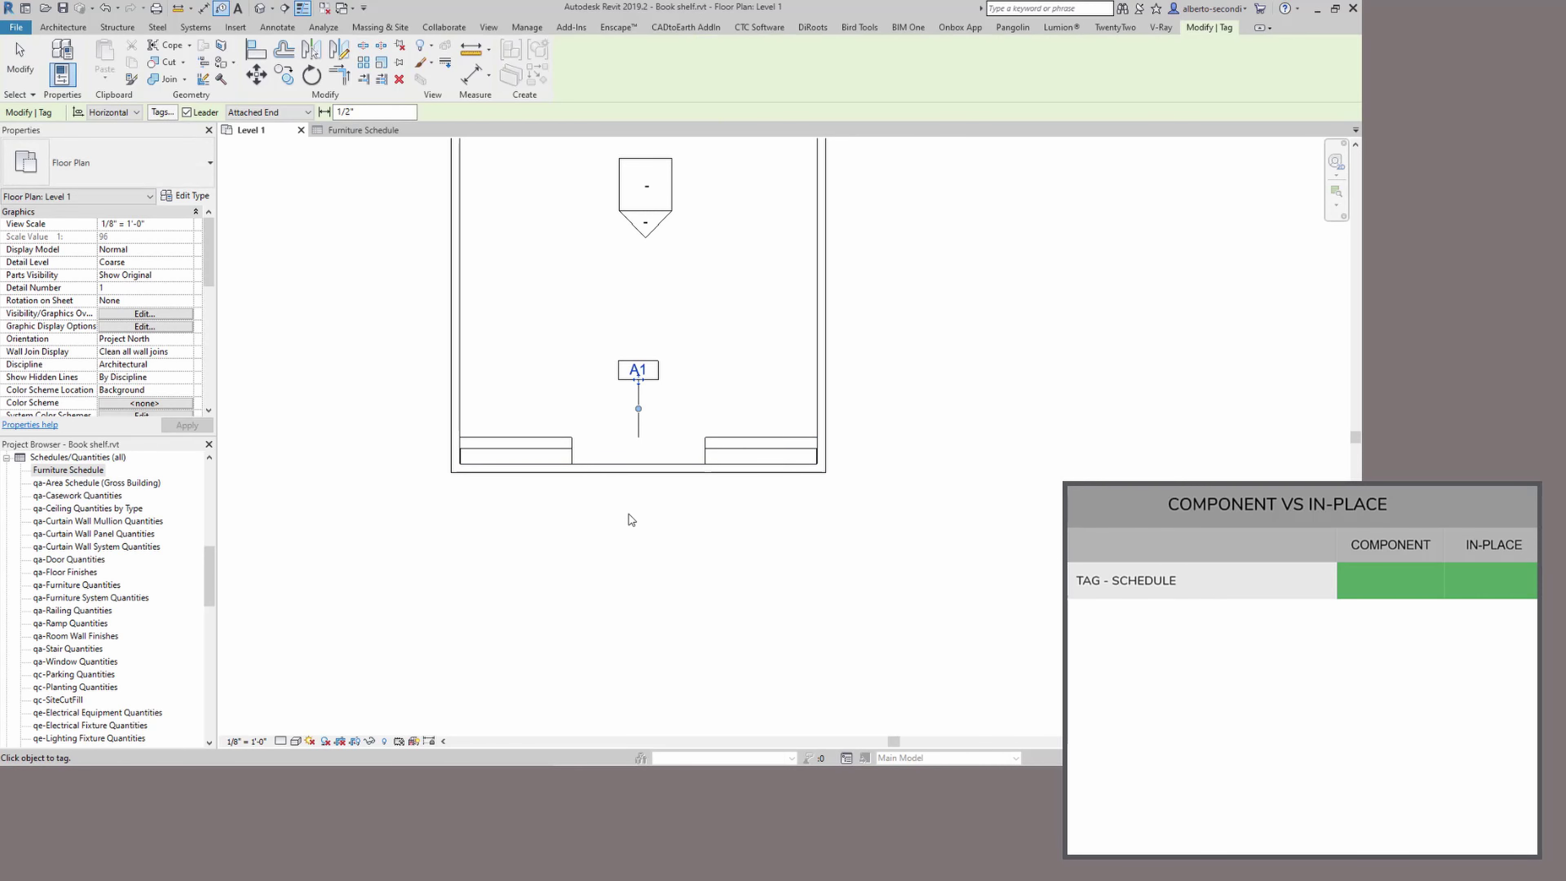
left_click(366, 131)
left_click(270, 208)
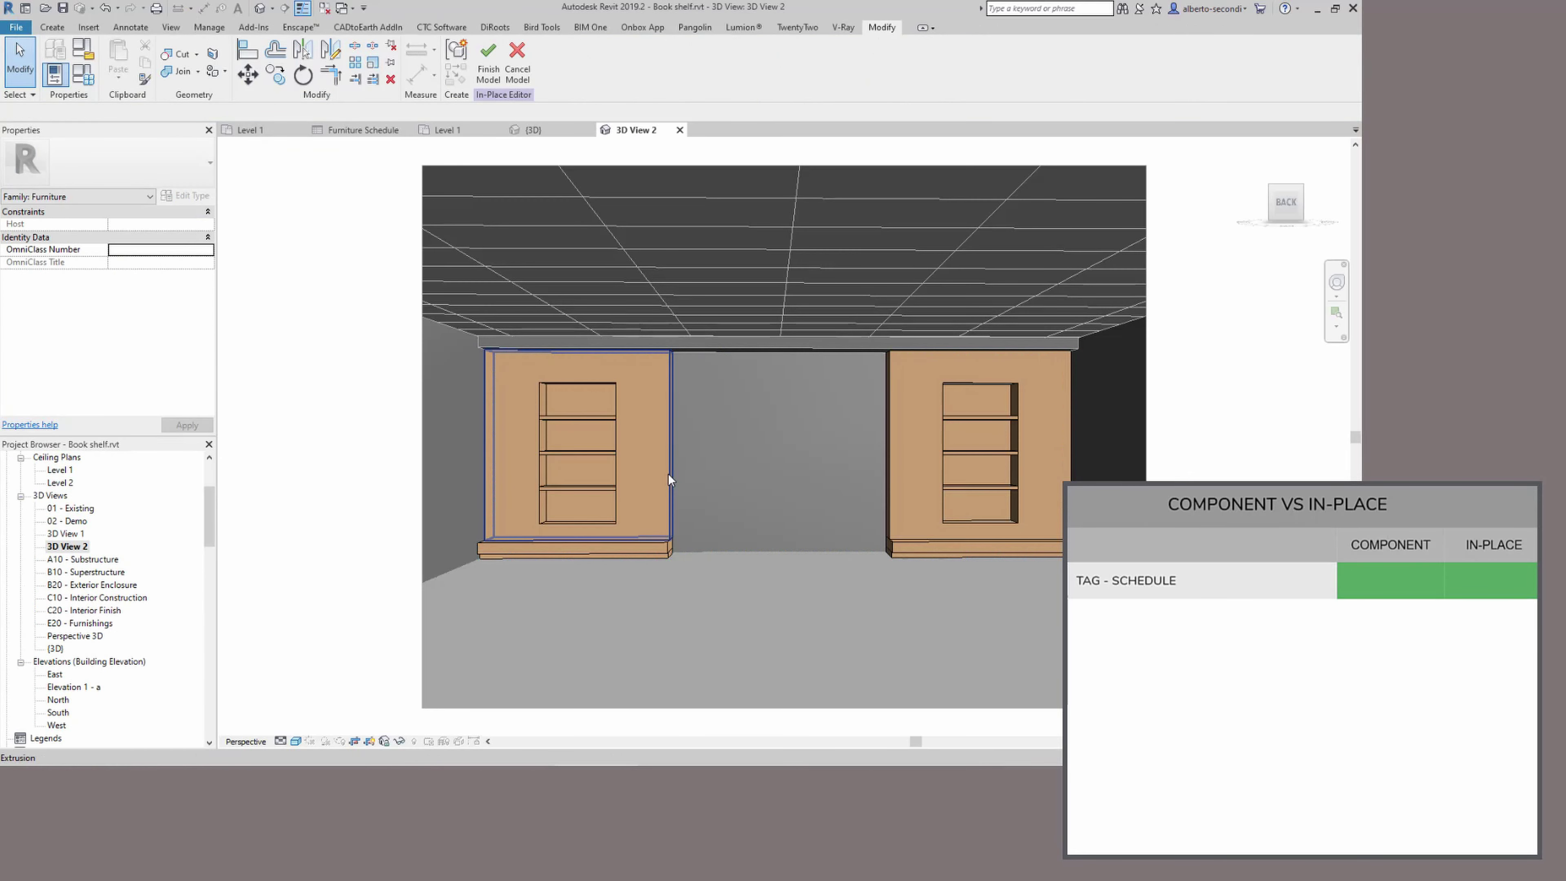
left_click(668, 475)
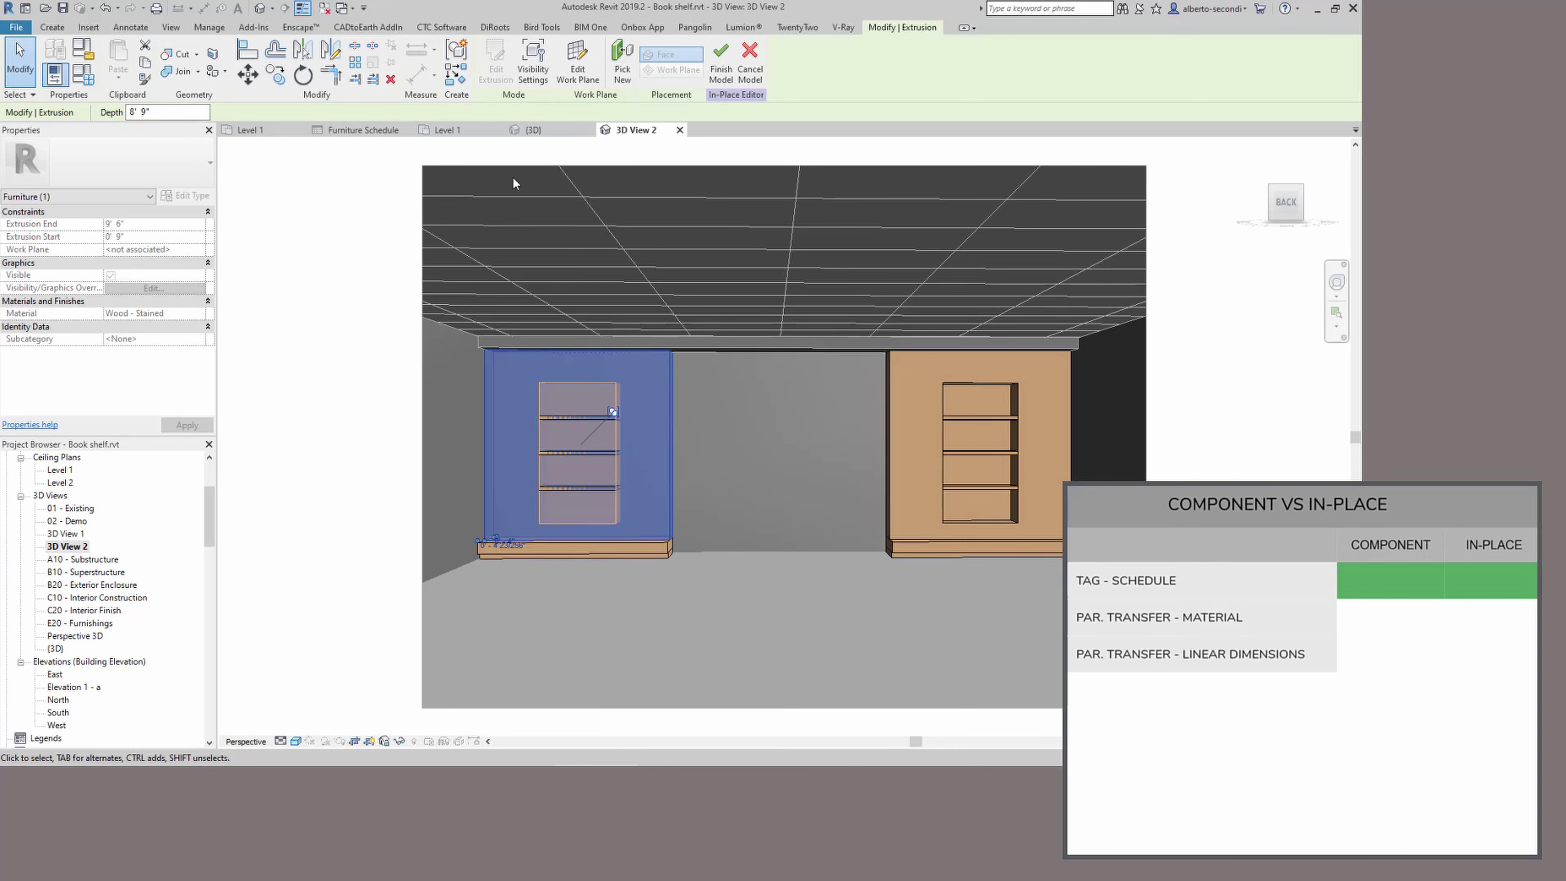
- Confirm the Book Shelf family's left extrusion uses Wood - Stained material in its 3D view
left_click(543, 131)
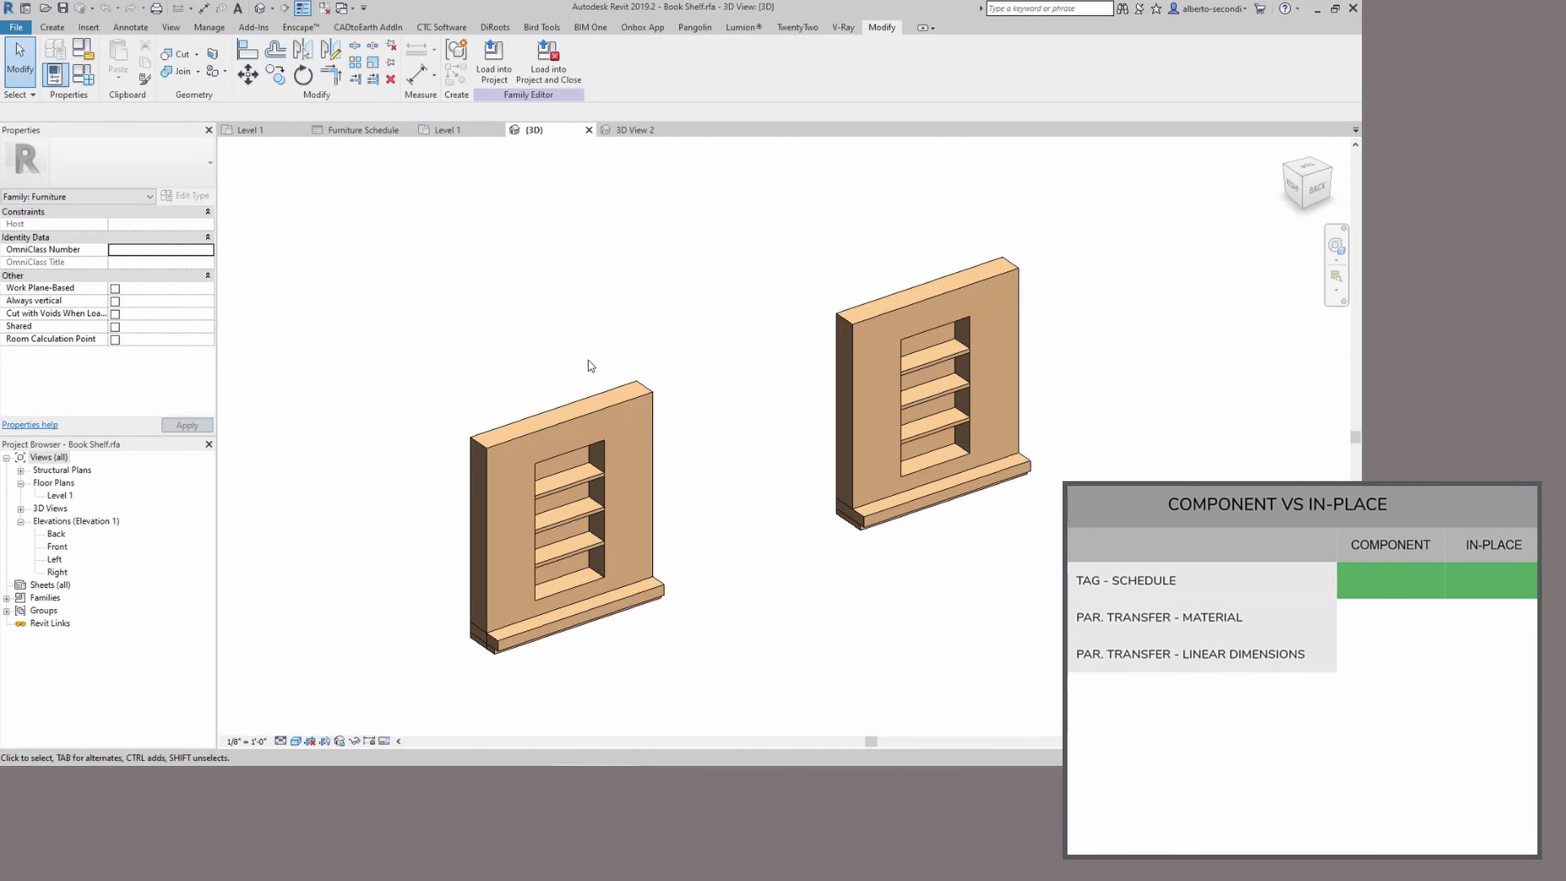
left_click(590, 417)
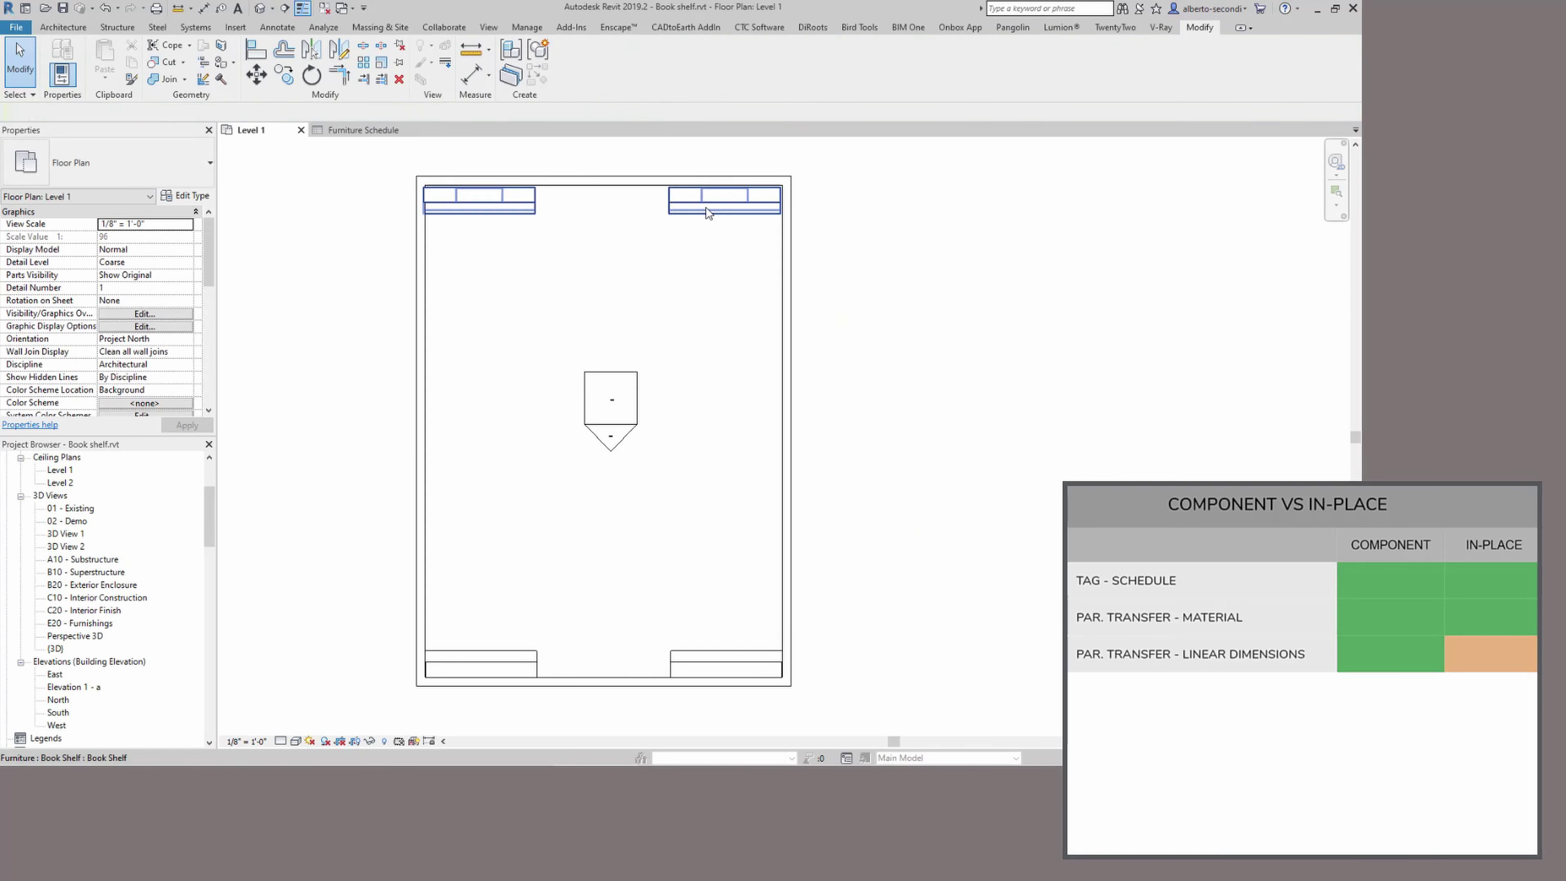
left_click(702, 208)
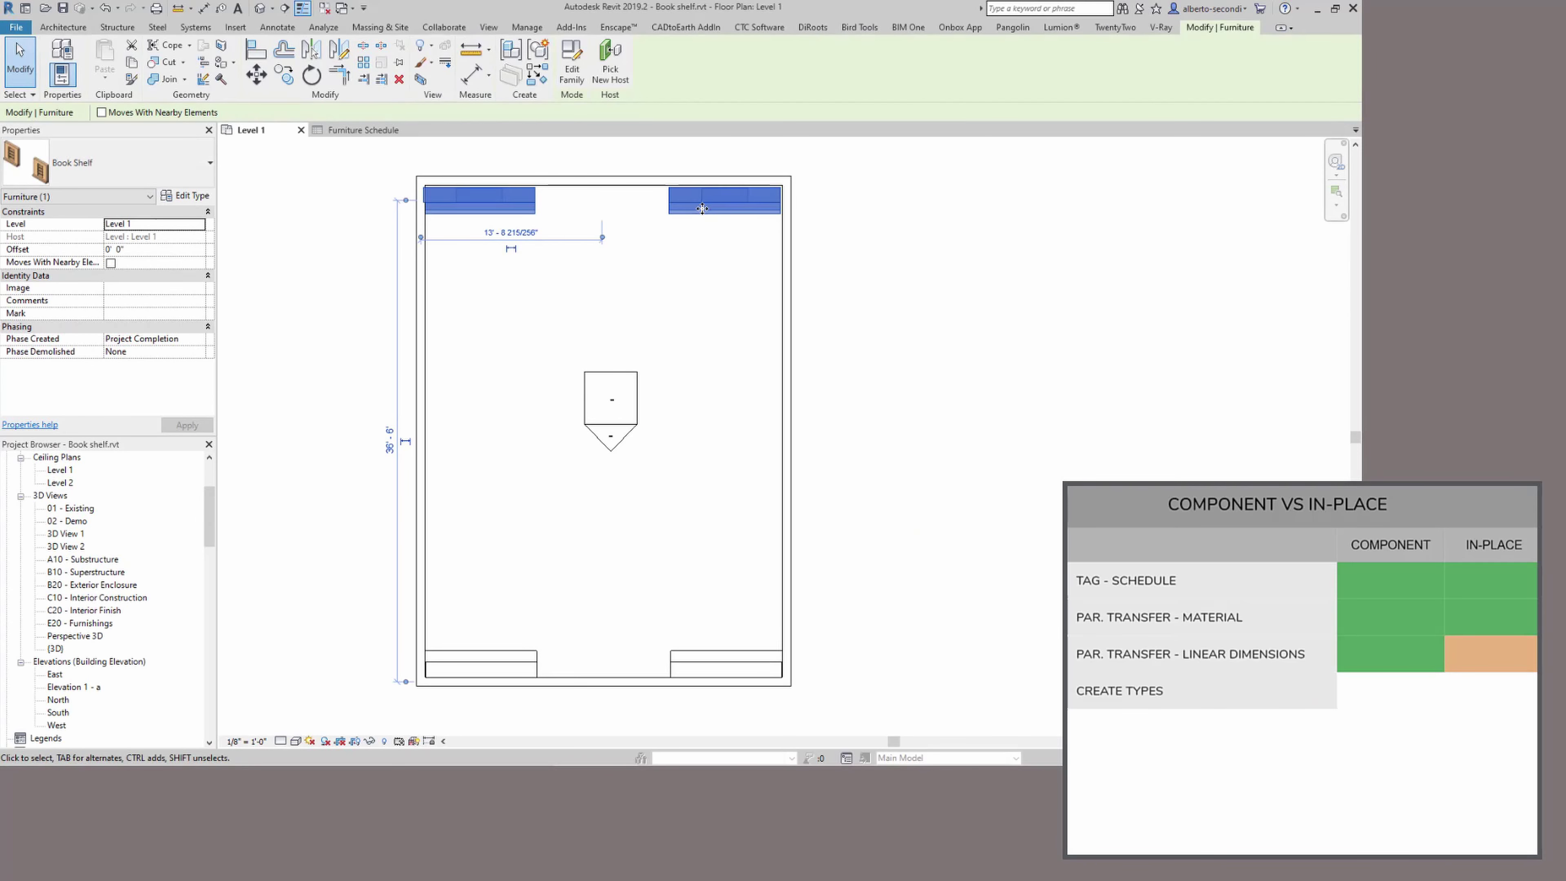
- Review both shelves' type properties and copy the top Book Shelf pair further down
left_click(196, 196)
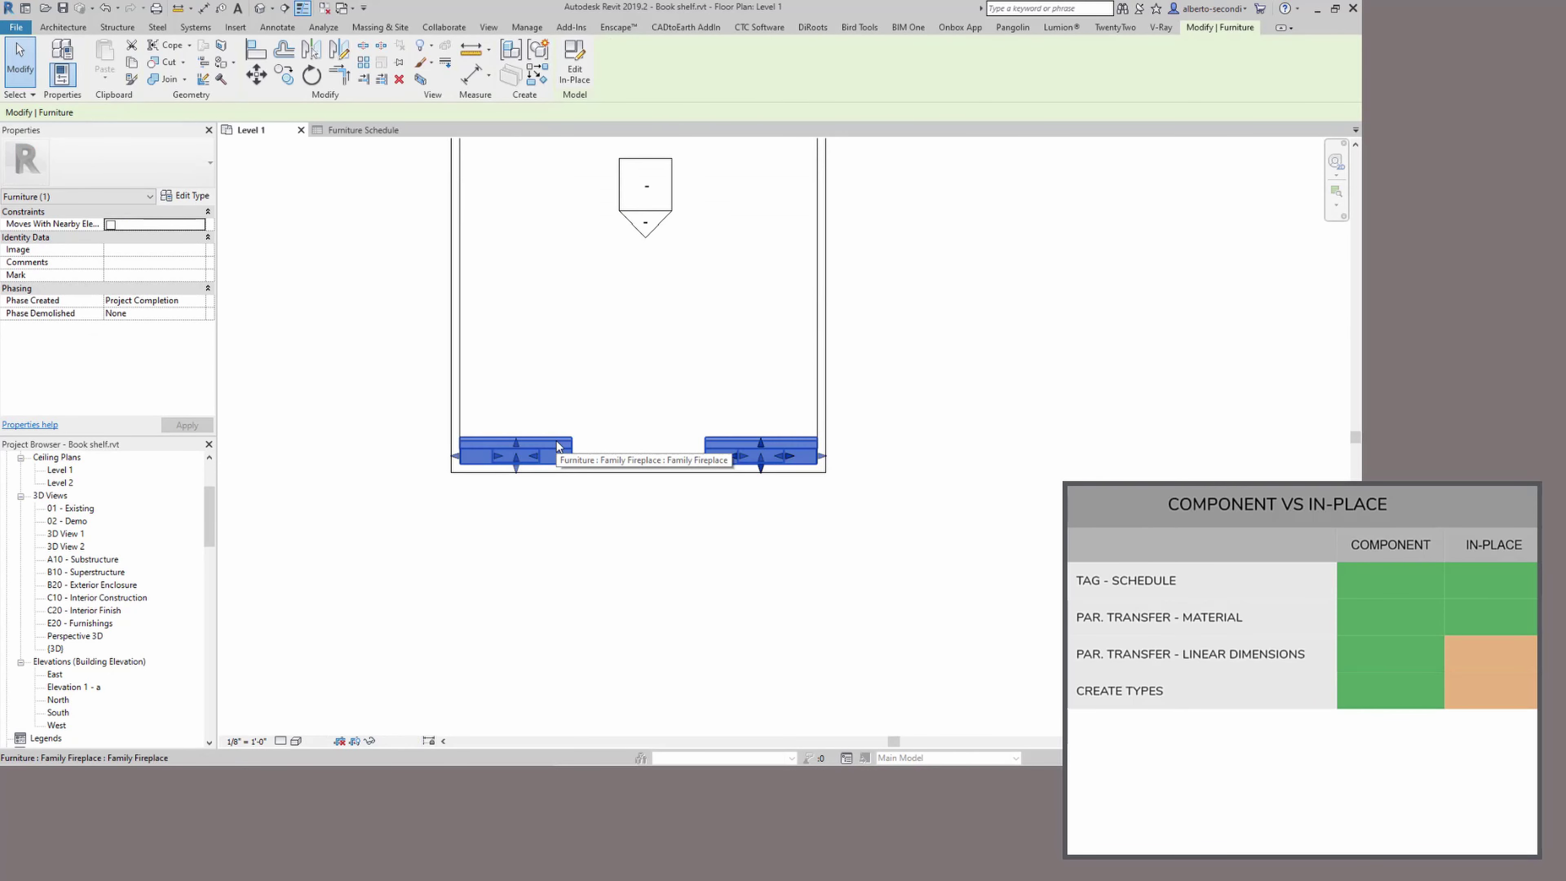
left_click(194, 197)
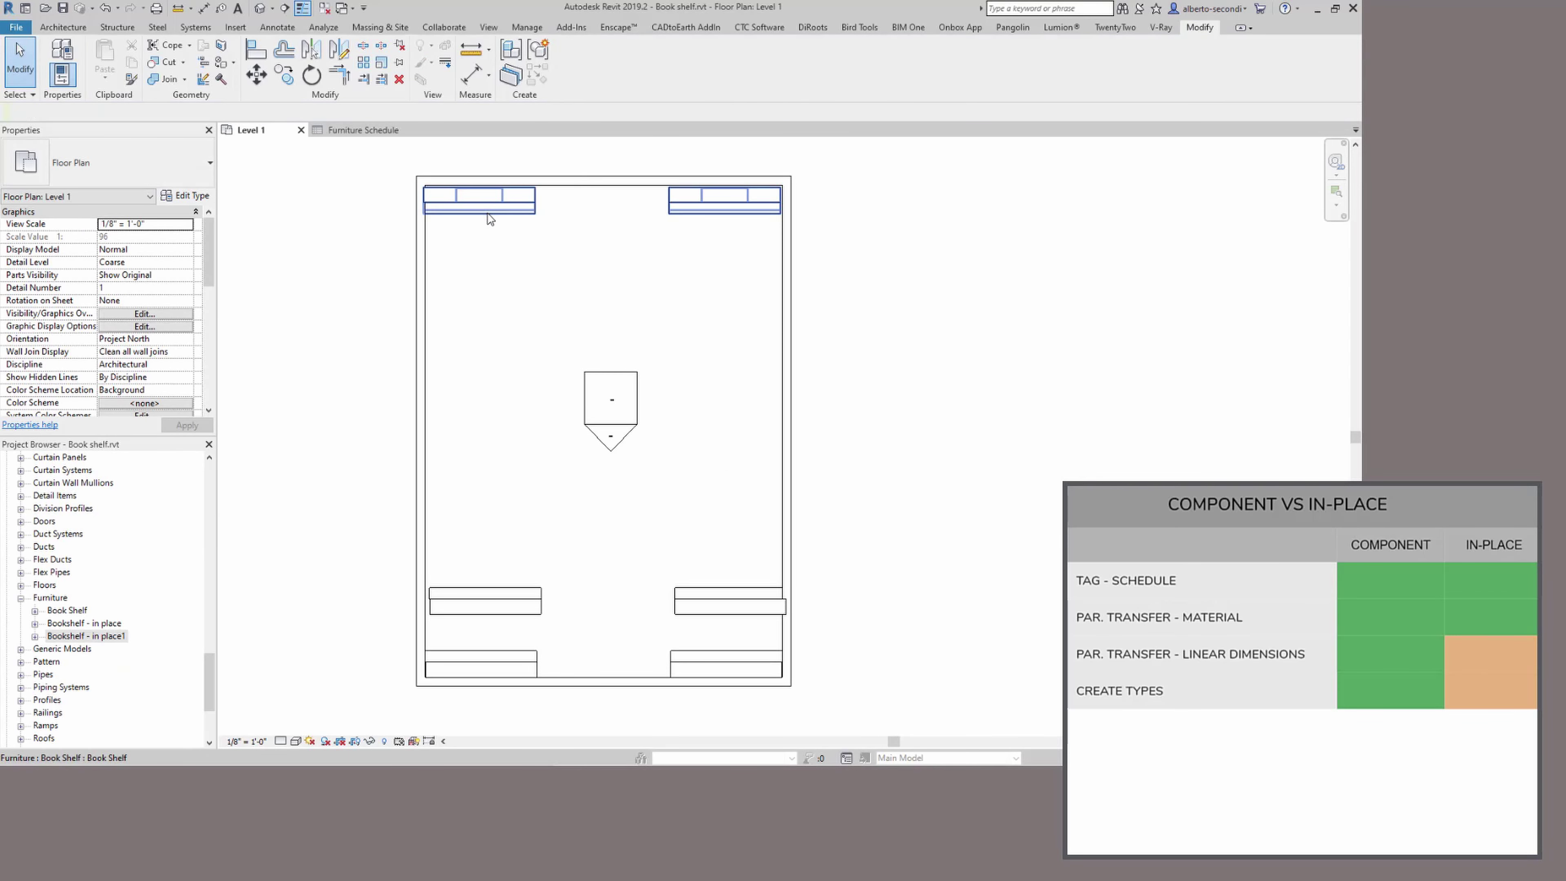
left_click(489, 215)
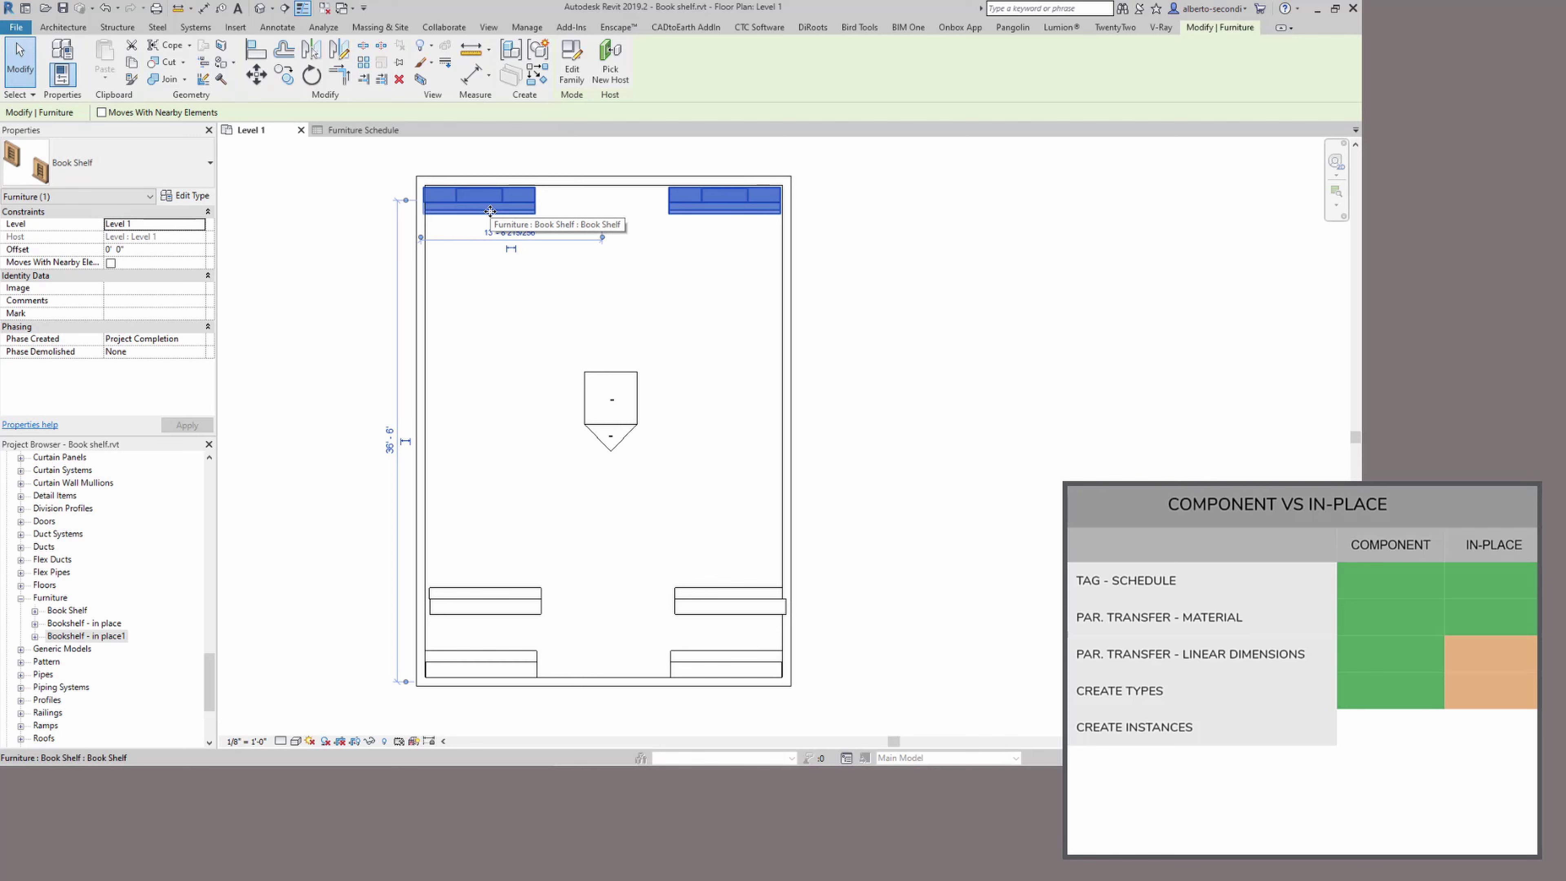
left_click_drag(491, 220, 490, 248, "ctrl")
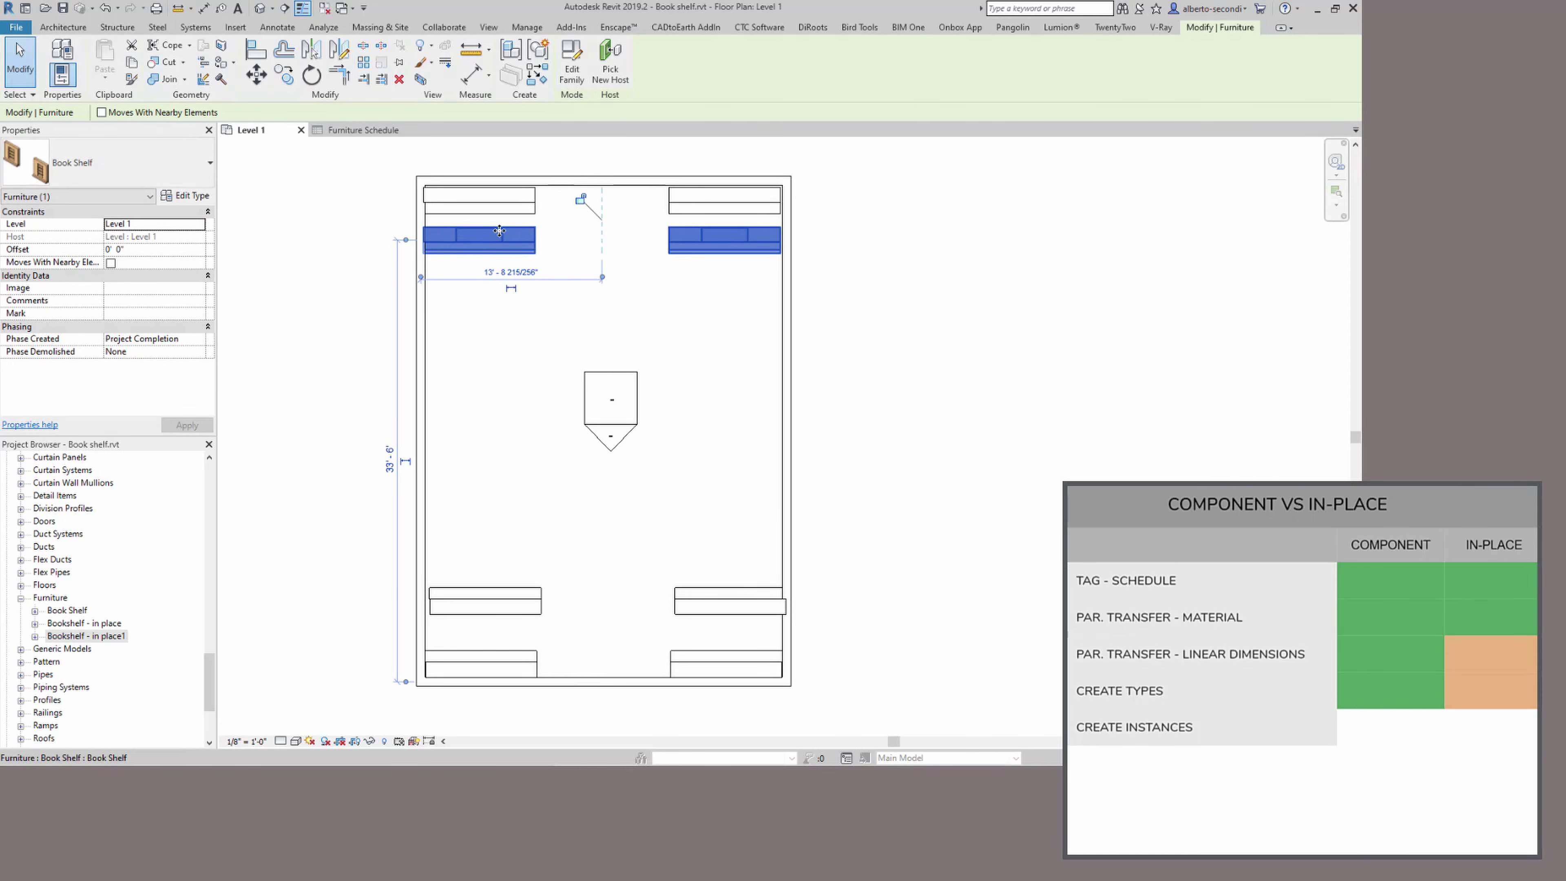
left_click(36, 615)
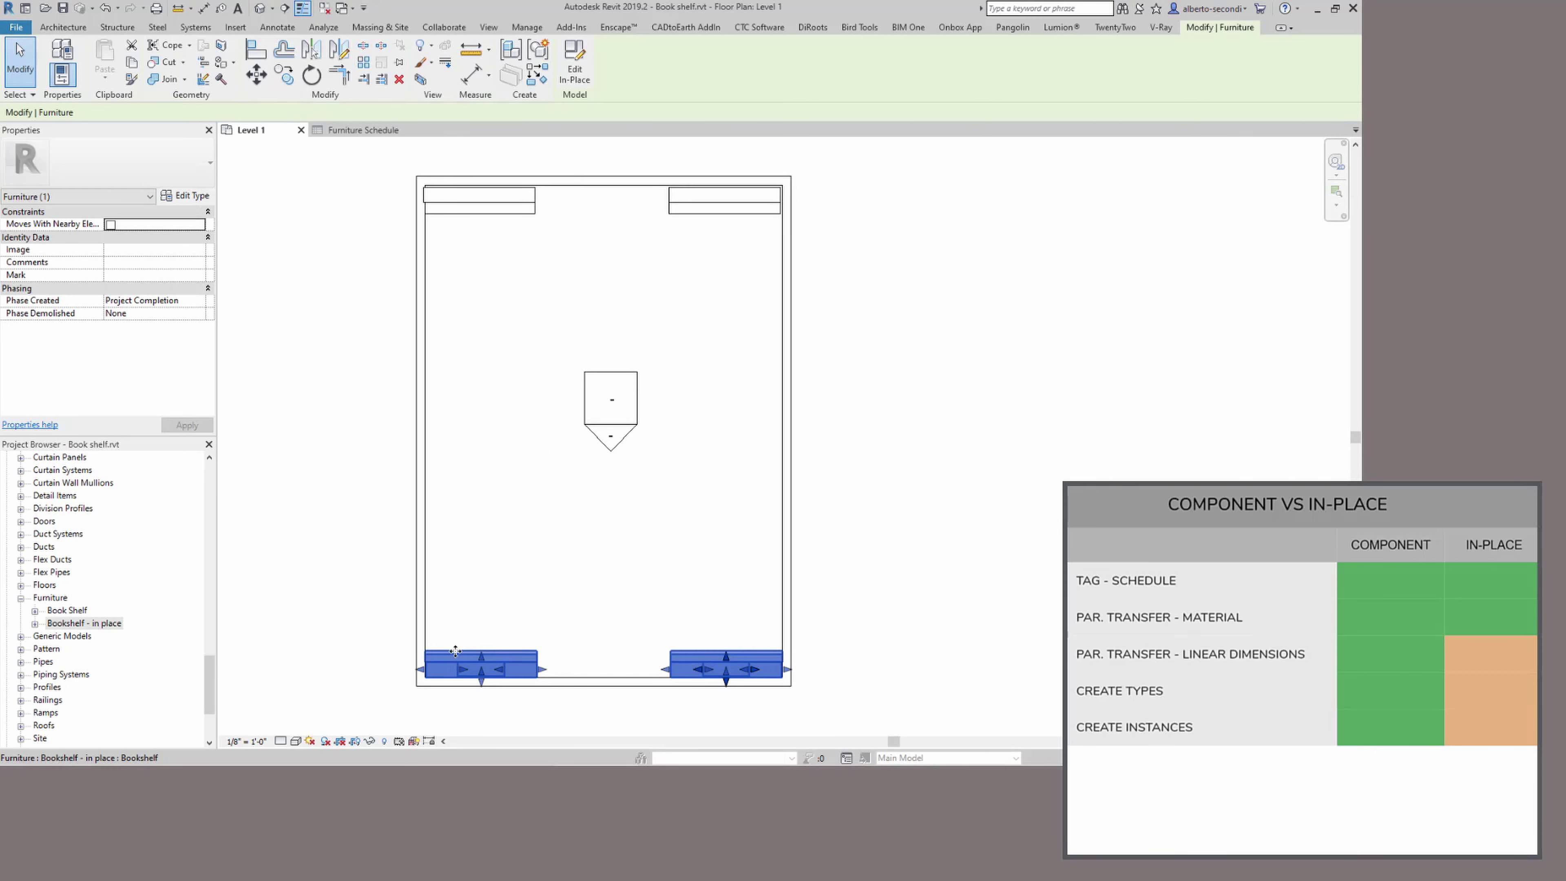
- Copy the lower in-place bookshelf pair upward, creating the Bookshelf - in place1 family
left_click_drag(458, 589, 458, 591, "ctrl")
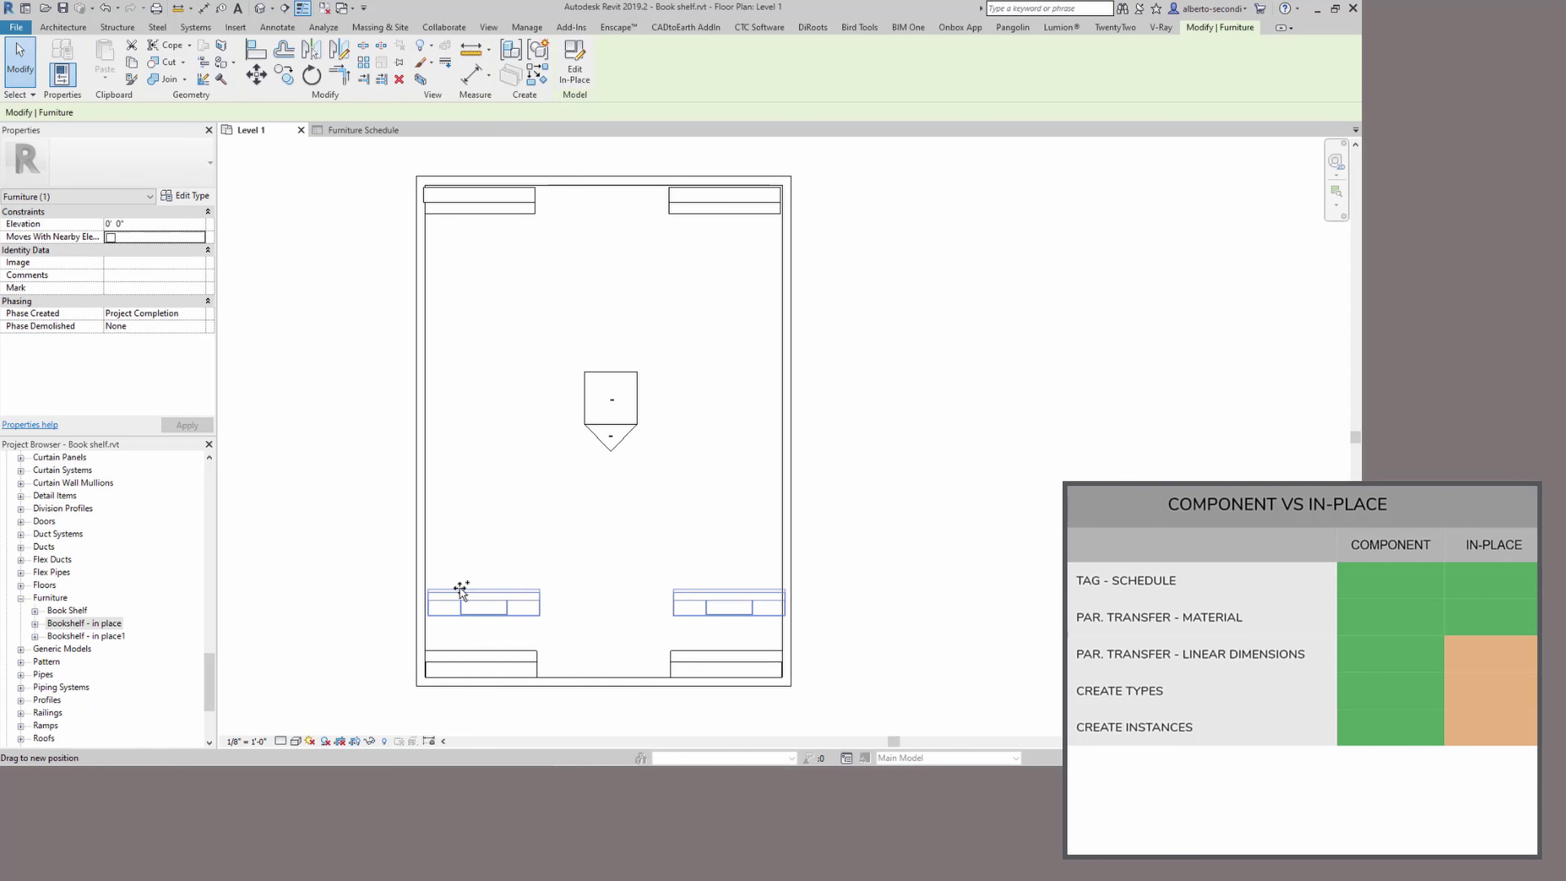
left_click(117, 636)
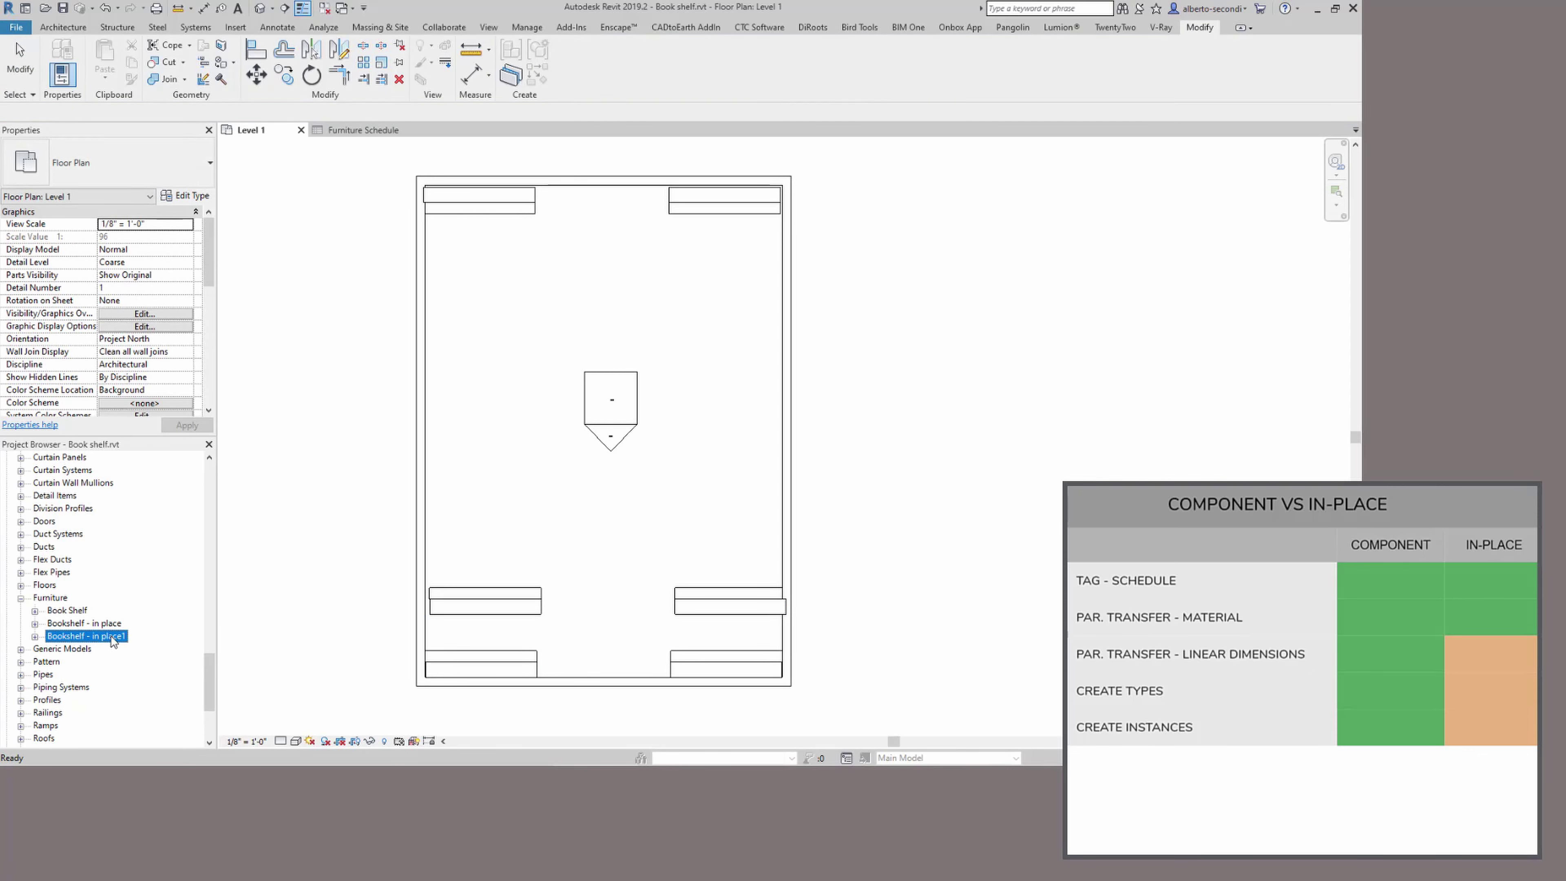
left_click(464, 615)
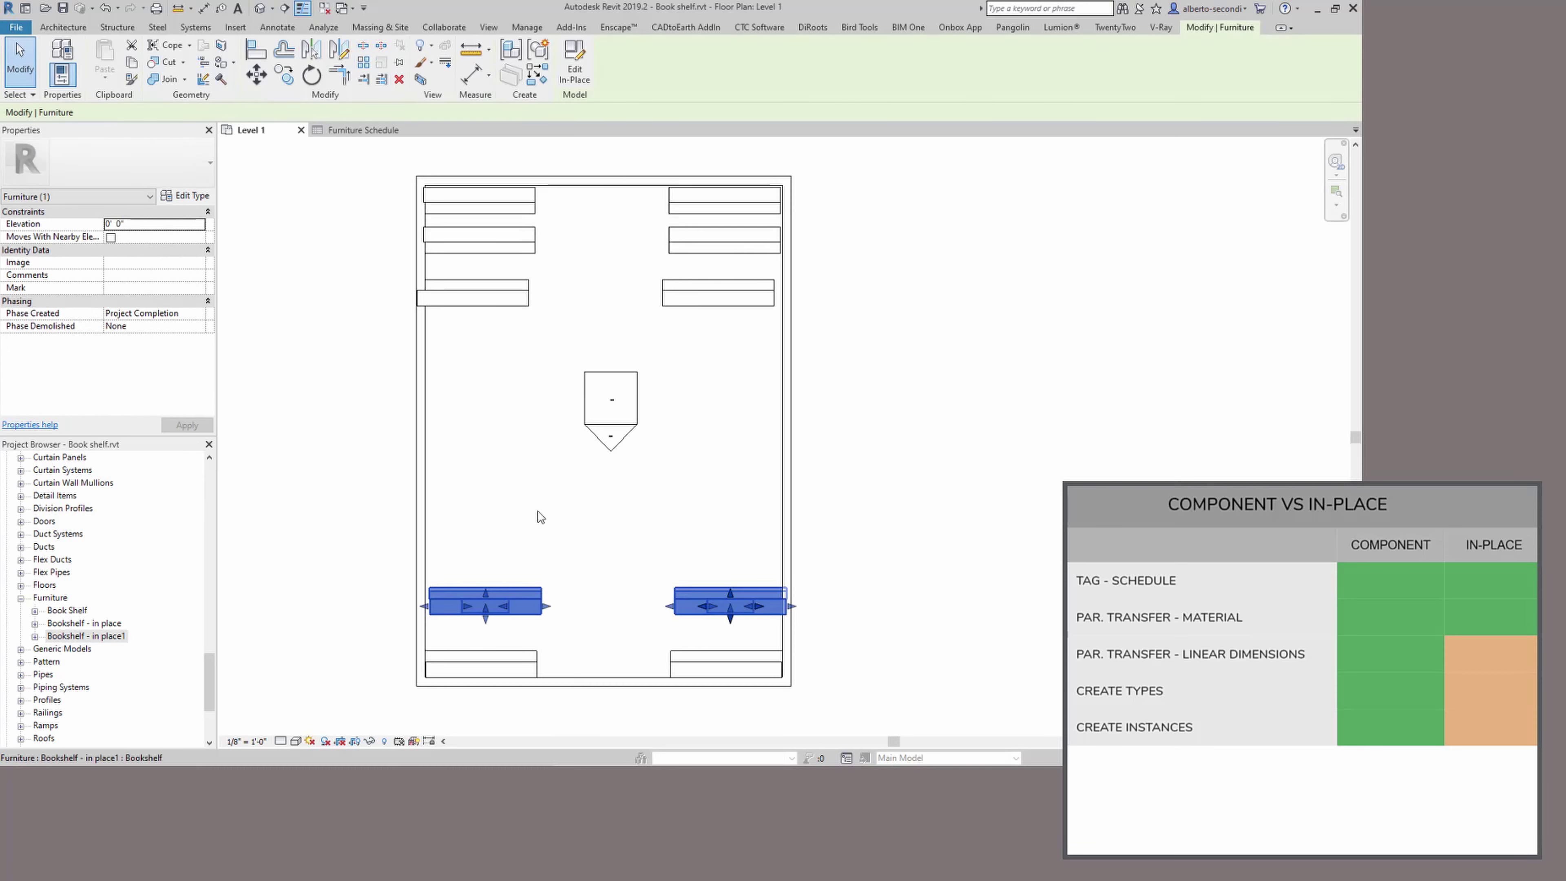
- Start a new in-place model in the Walls category with the default name
left_click(538, 76)
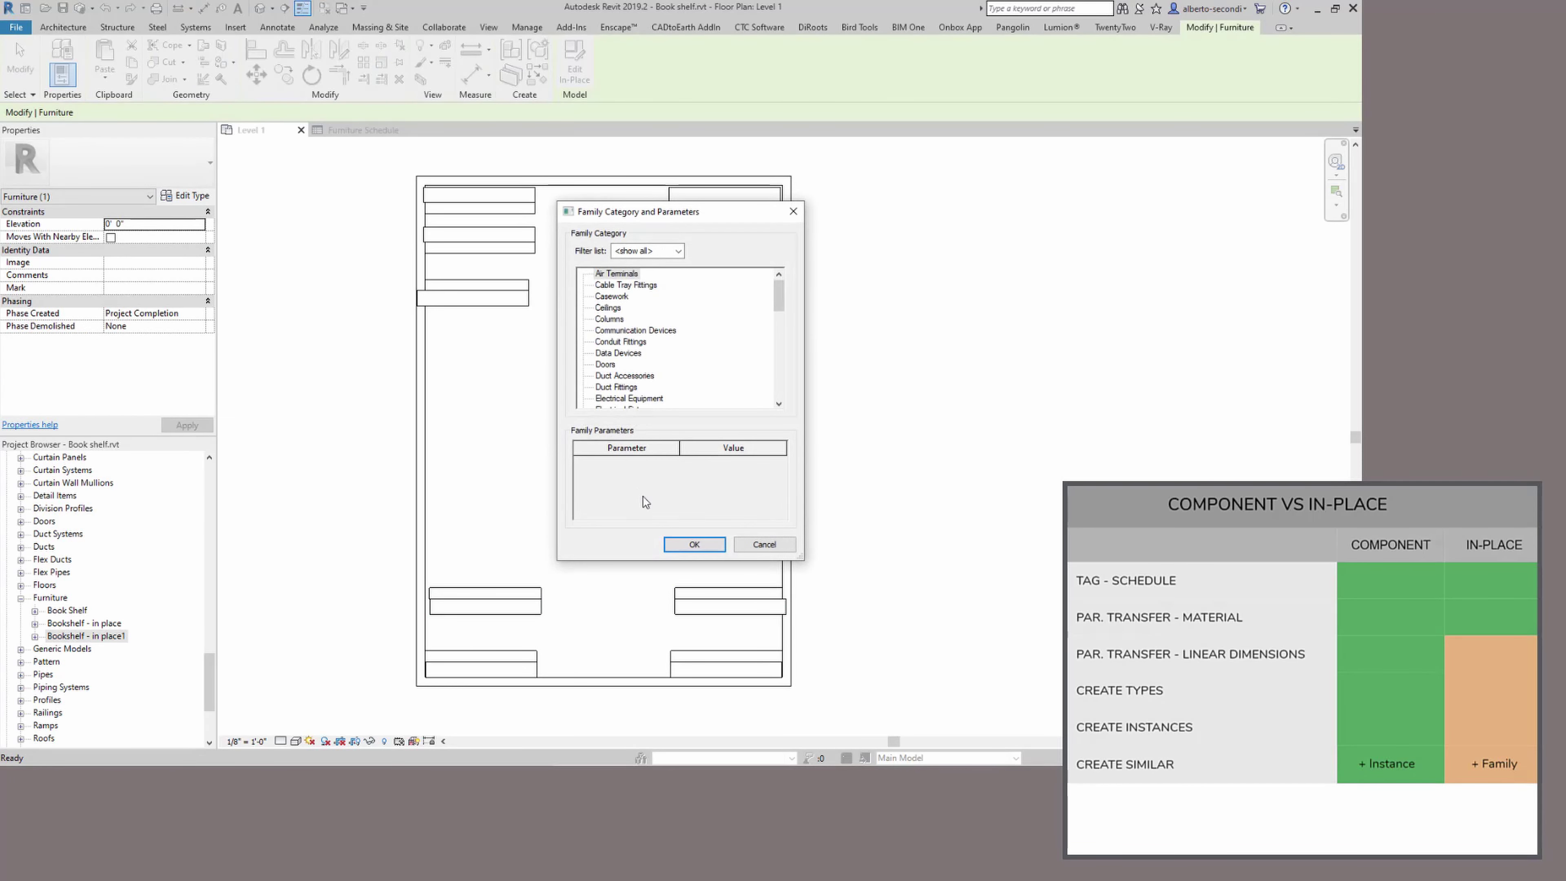
left_click(166, 75)
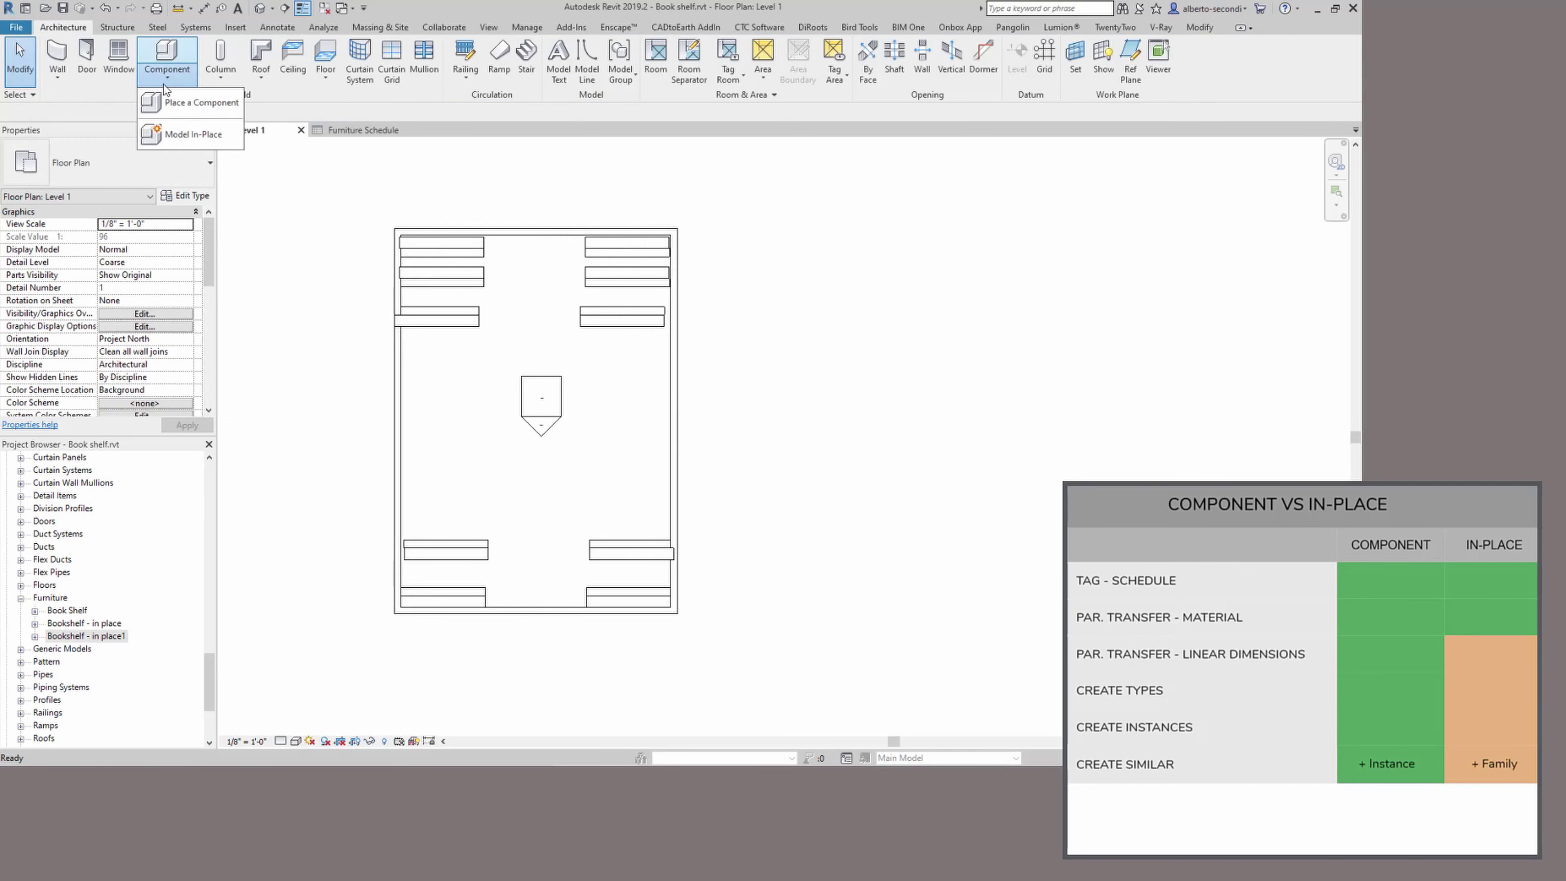
left_click_drag(773, 297, 774, 388)
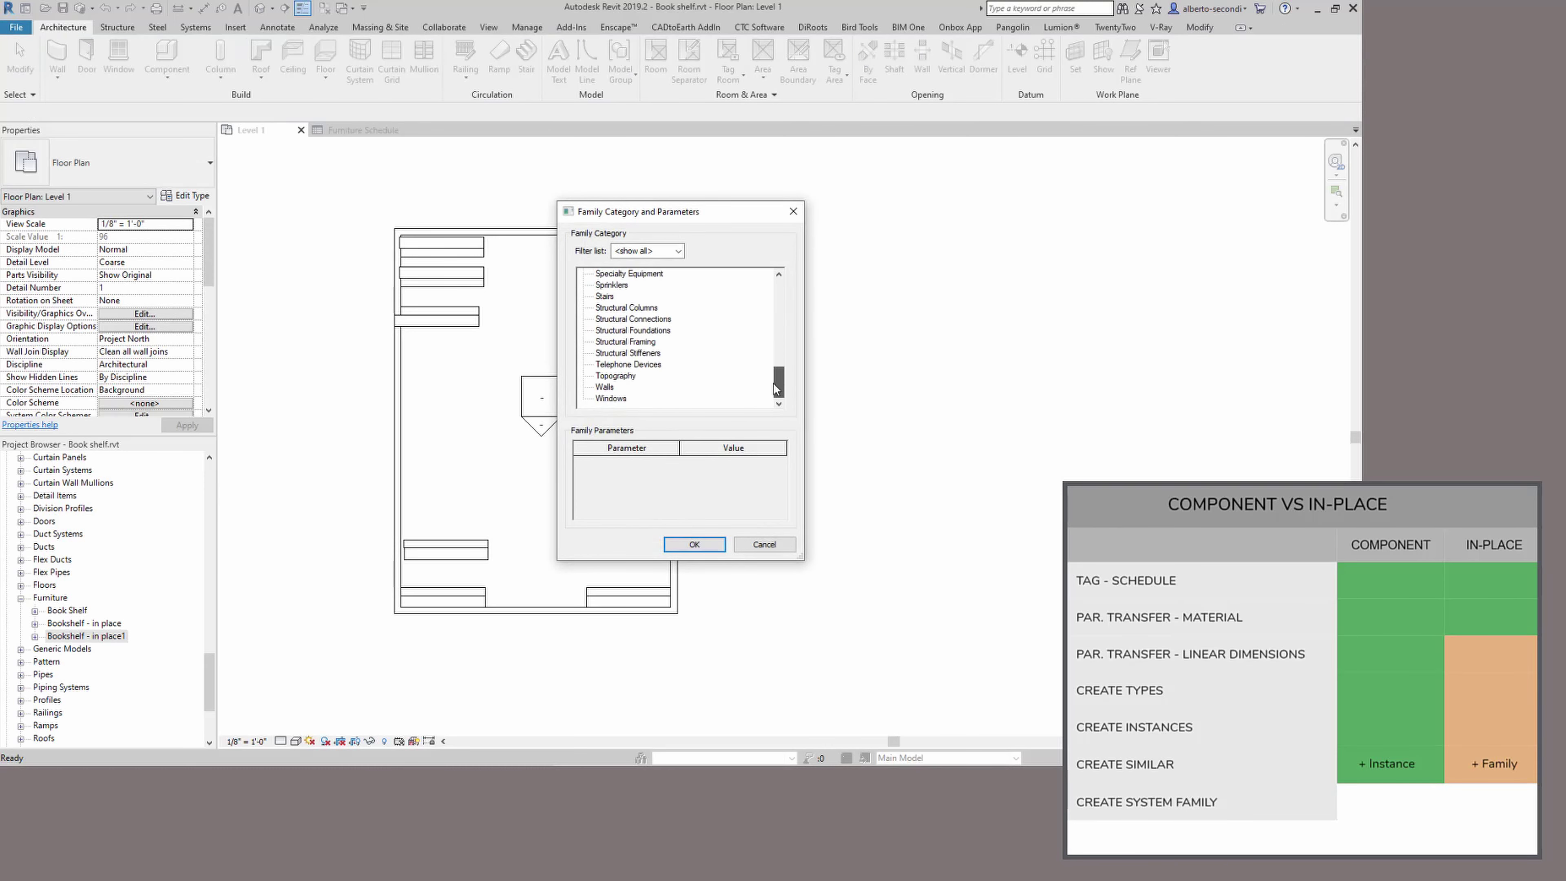
left_click(603, 387)
left_click(694, 544)
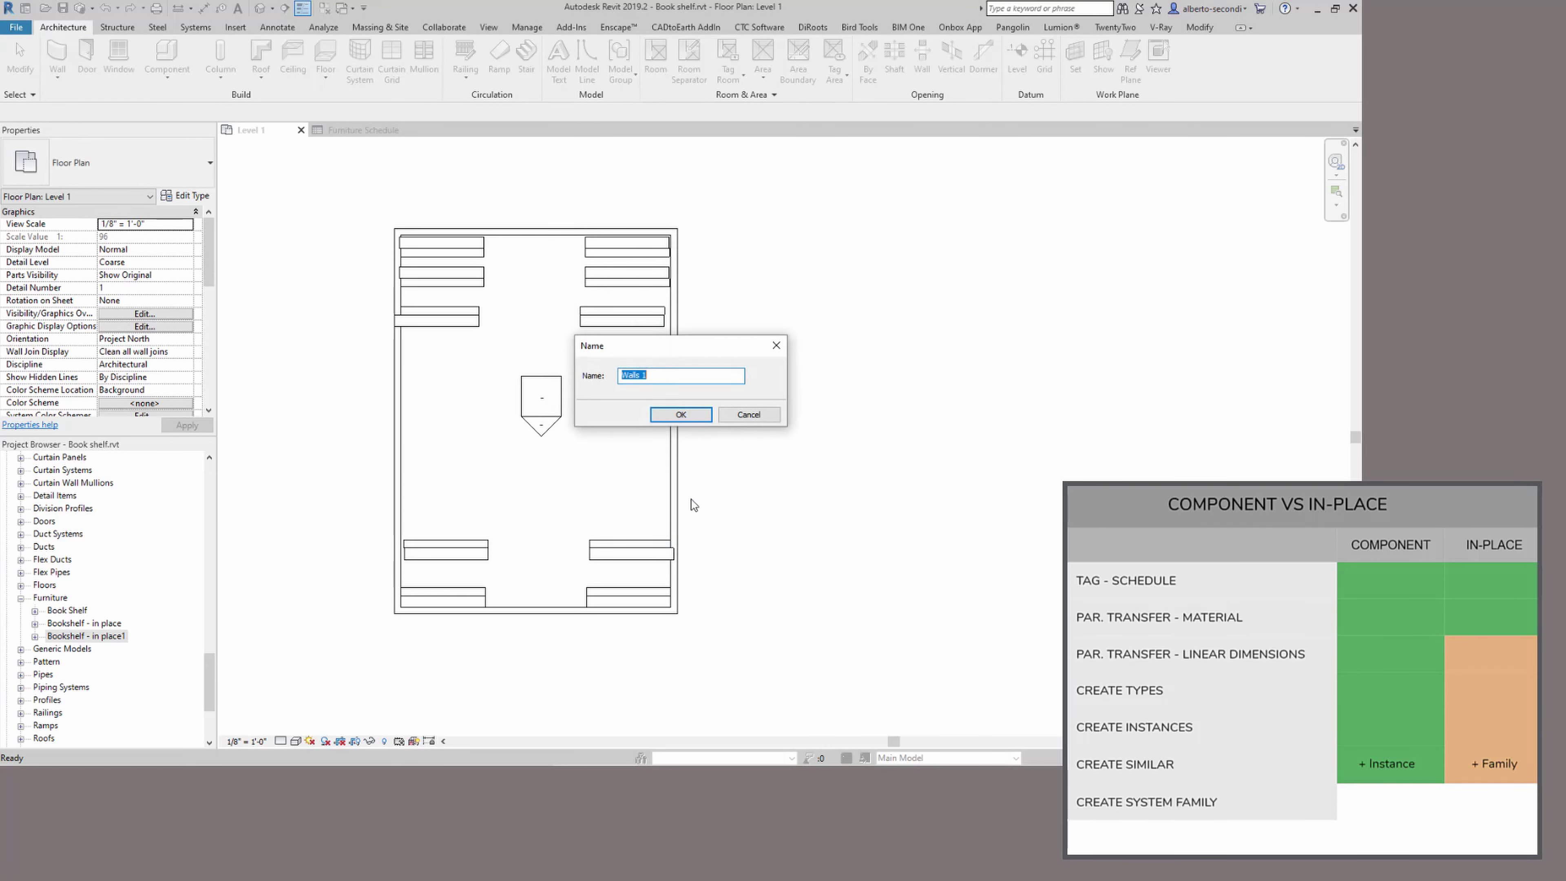
left_click(680, 415)
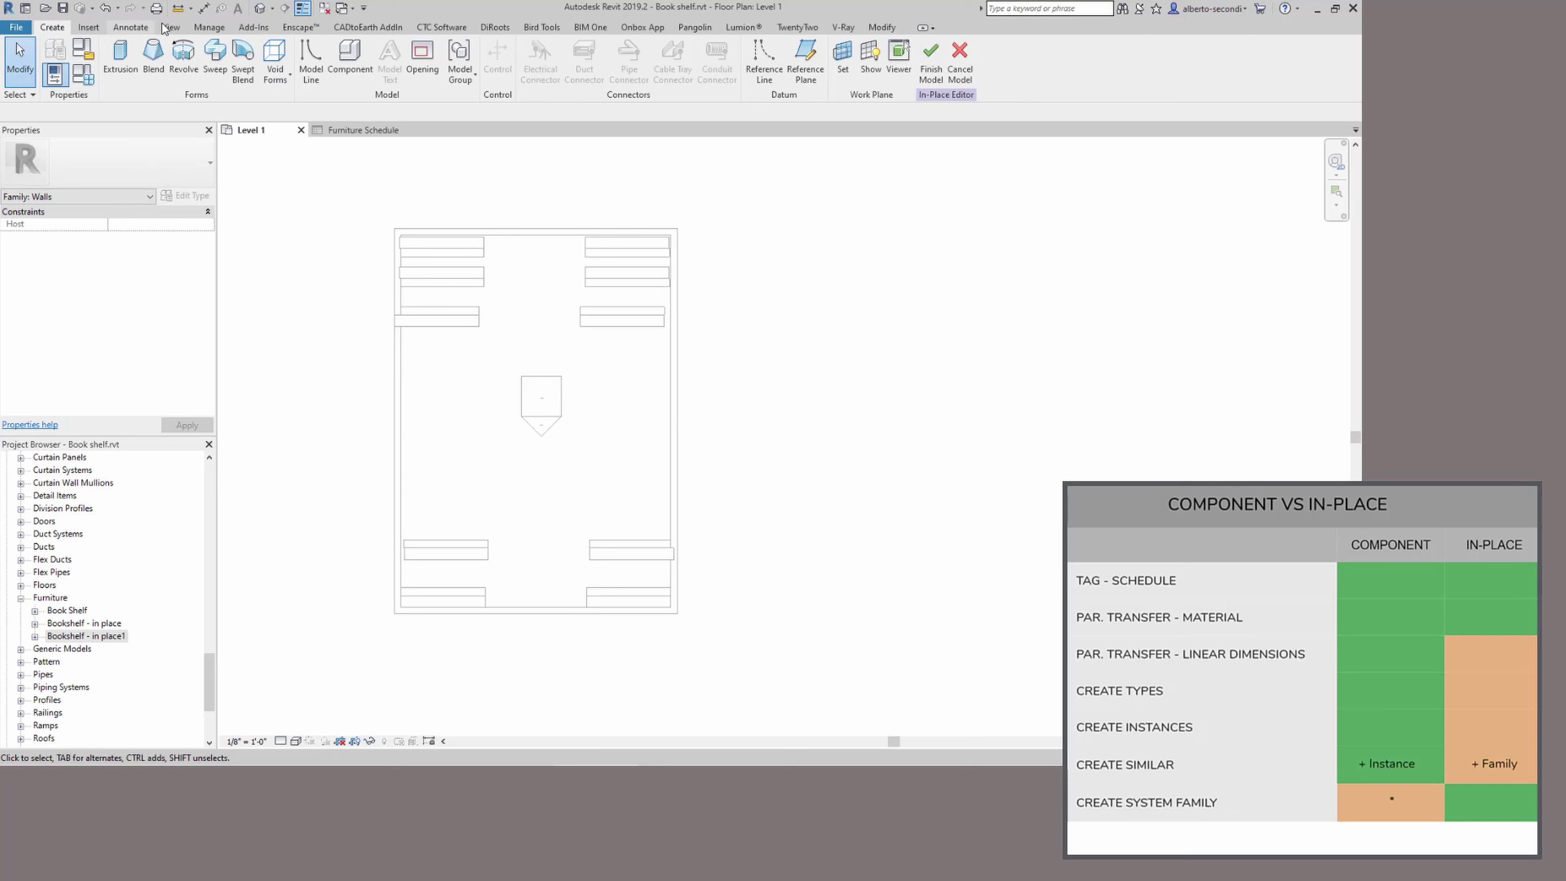
- Extrude a rectangle right of the room and group it as model group Wall
left_click(120, 58)
left_click(728, 386)
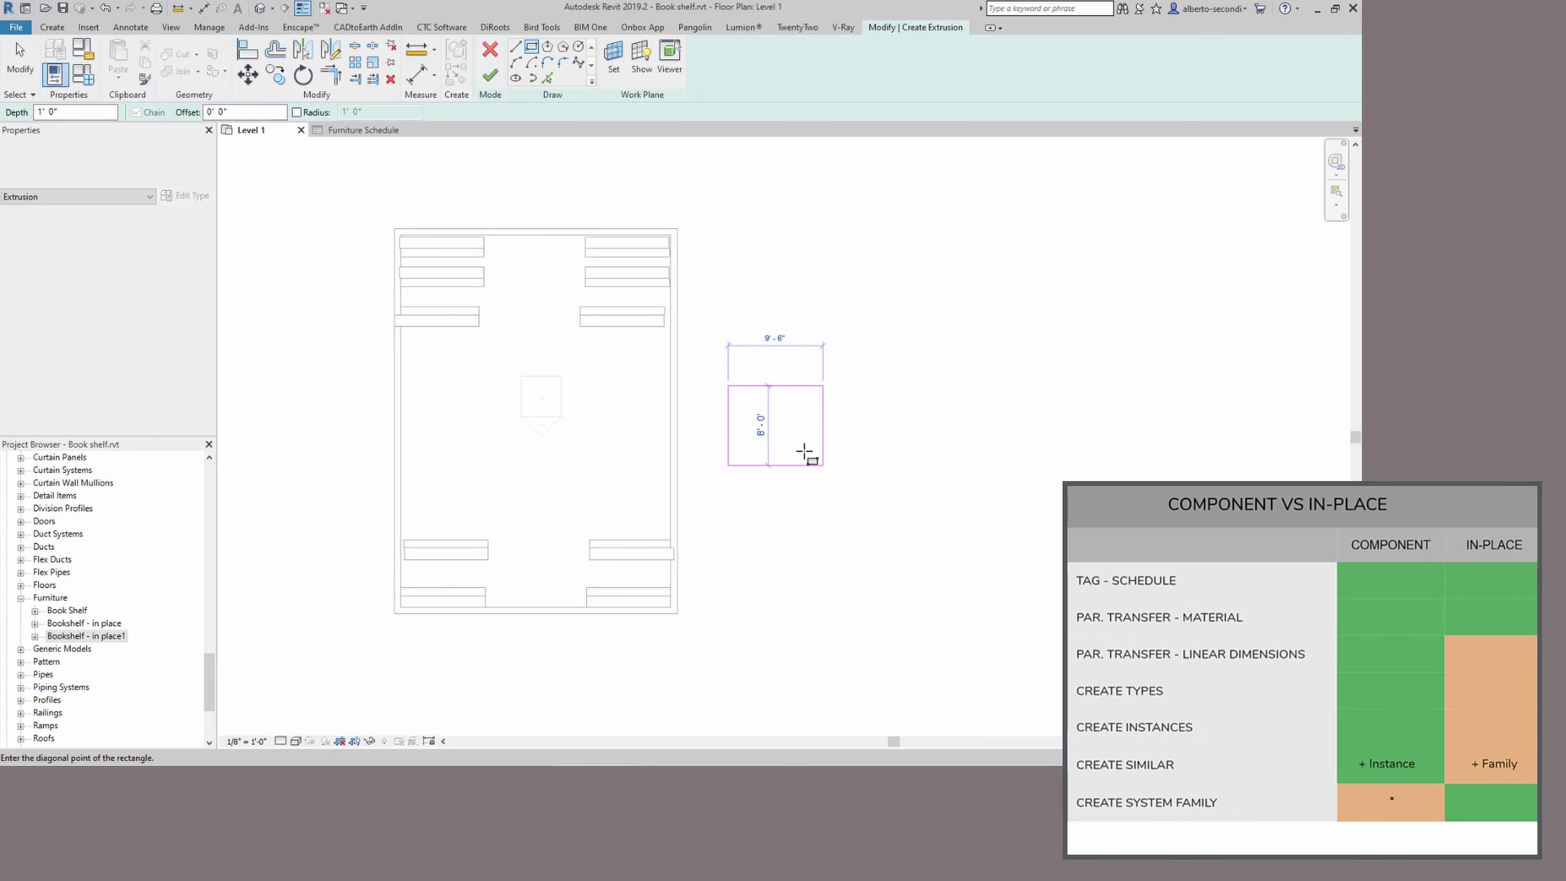
left_click(838, 475)
left_click(490, 74)
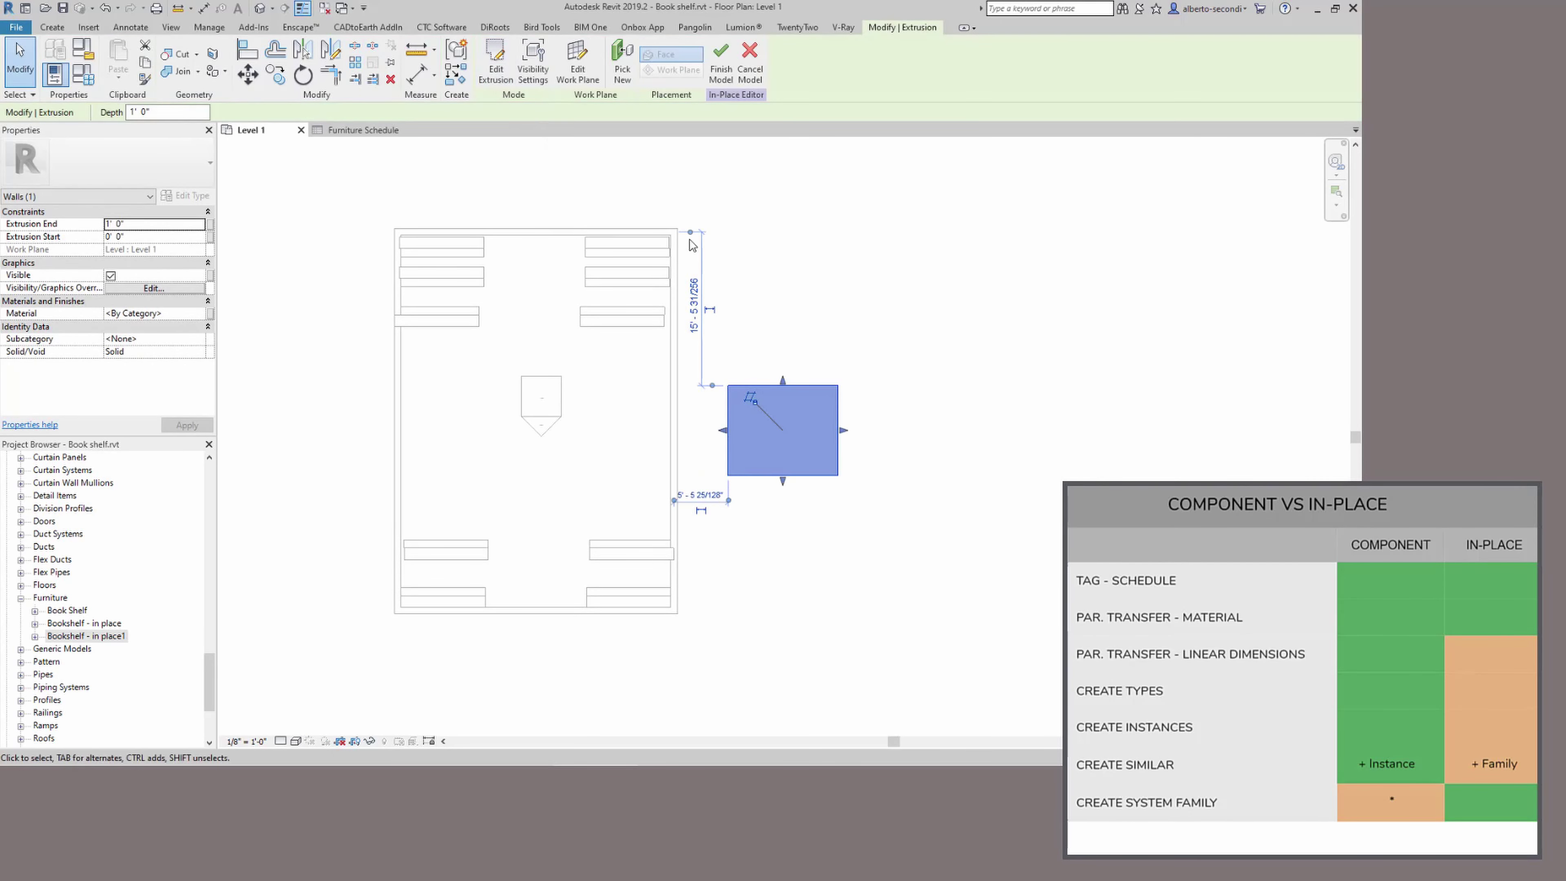
left_click(446, 54)
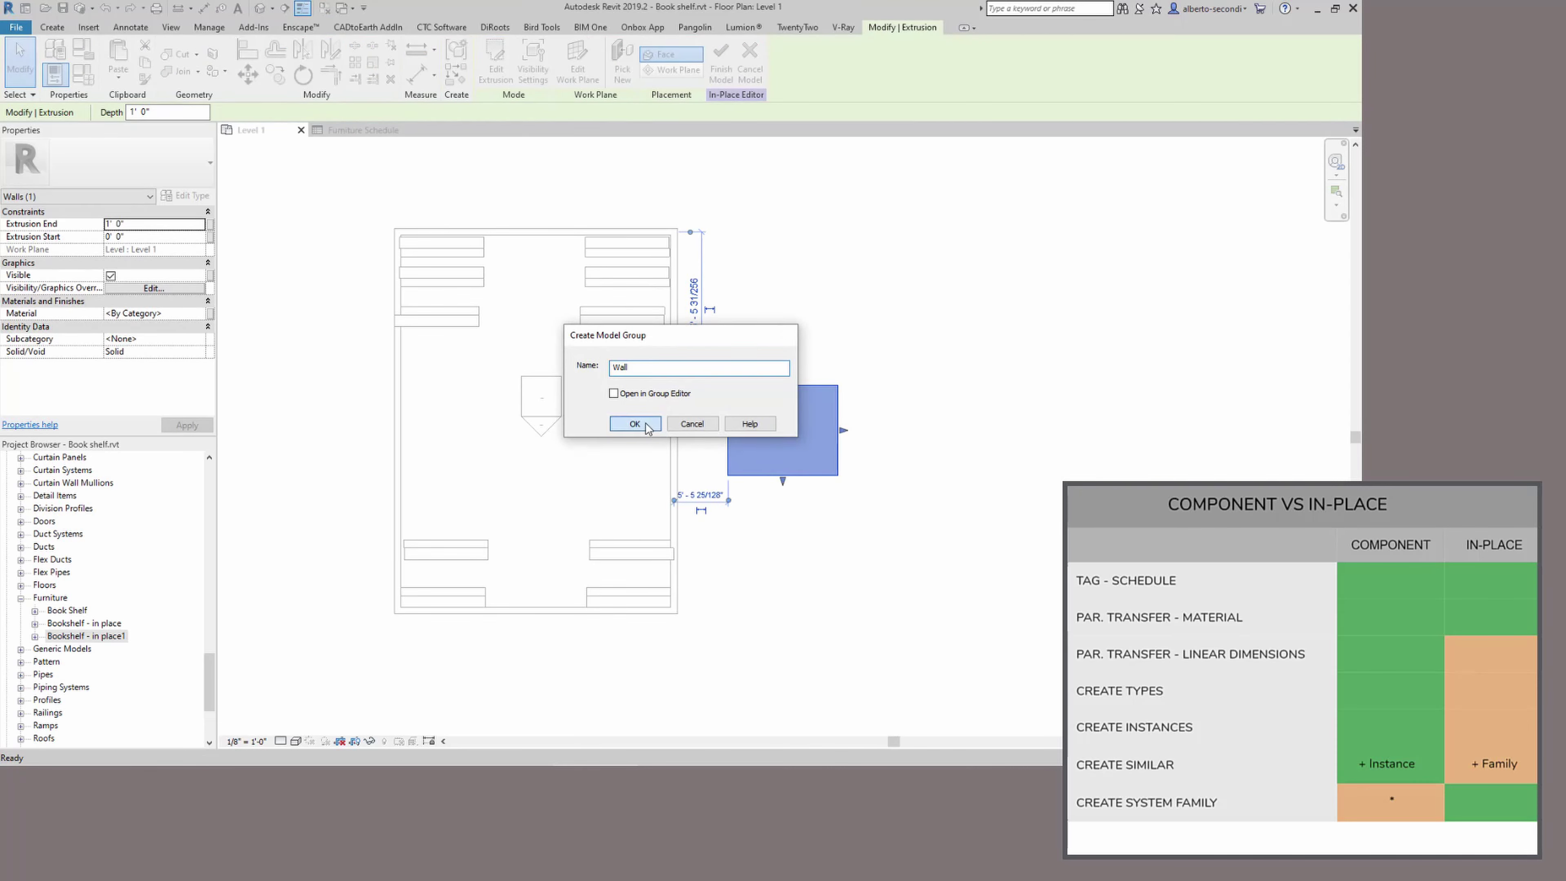
left_click(646, 424)
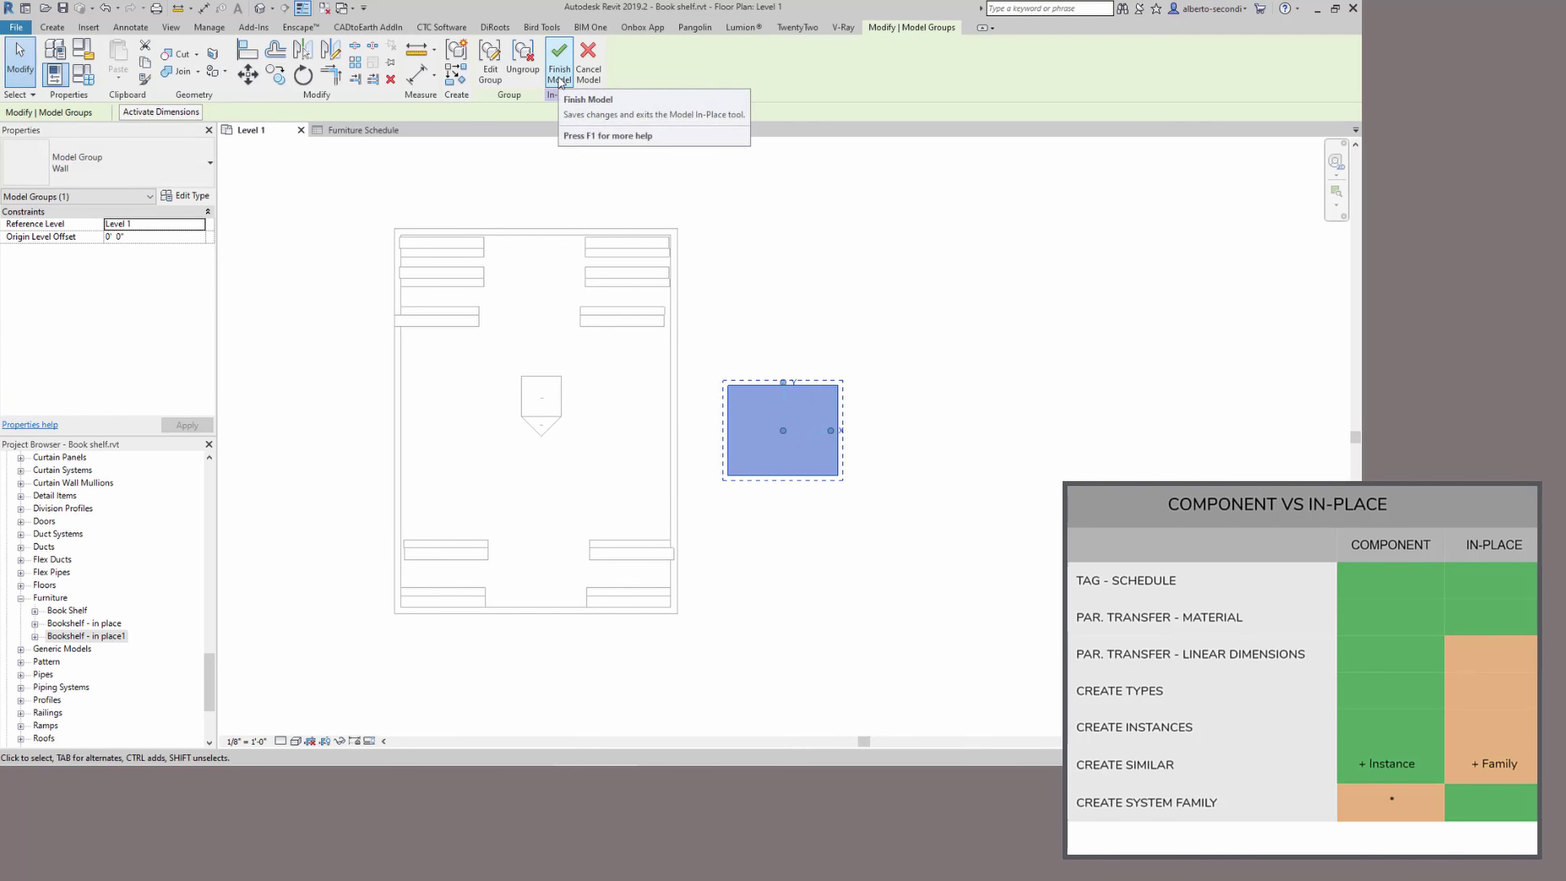
left_click(17, 28)
- Save the Wall group as a family file and finish the in-place model
mouse_move(53, 194)
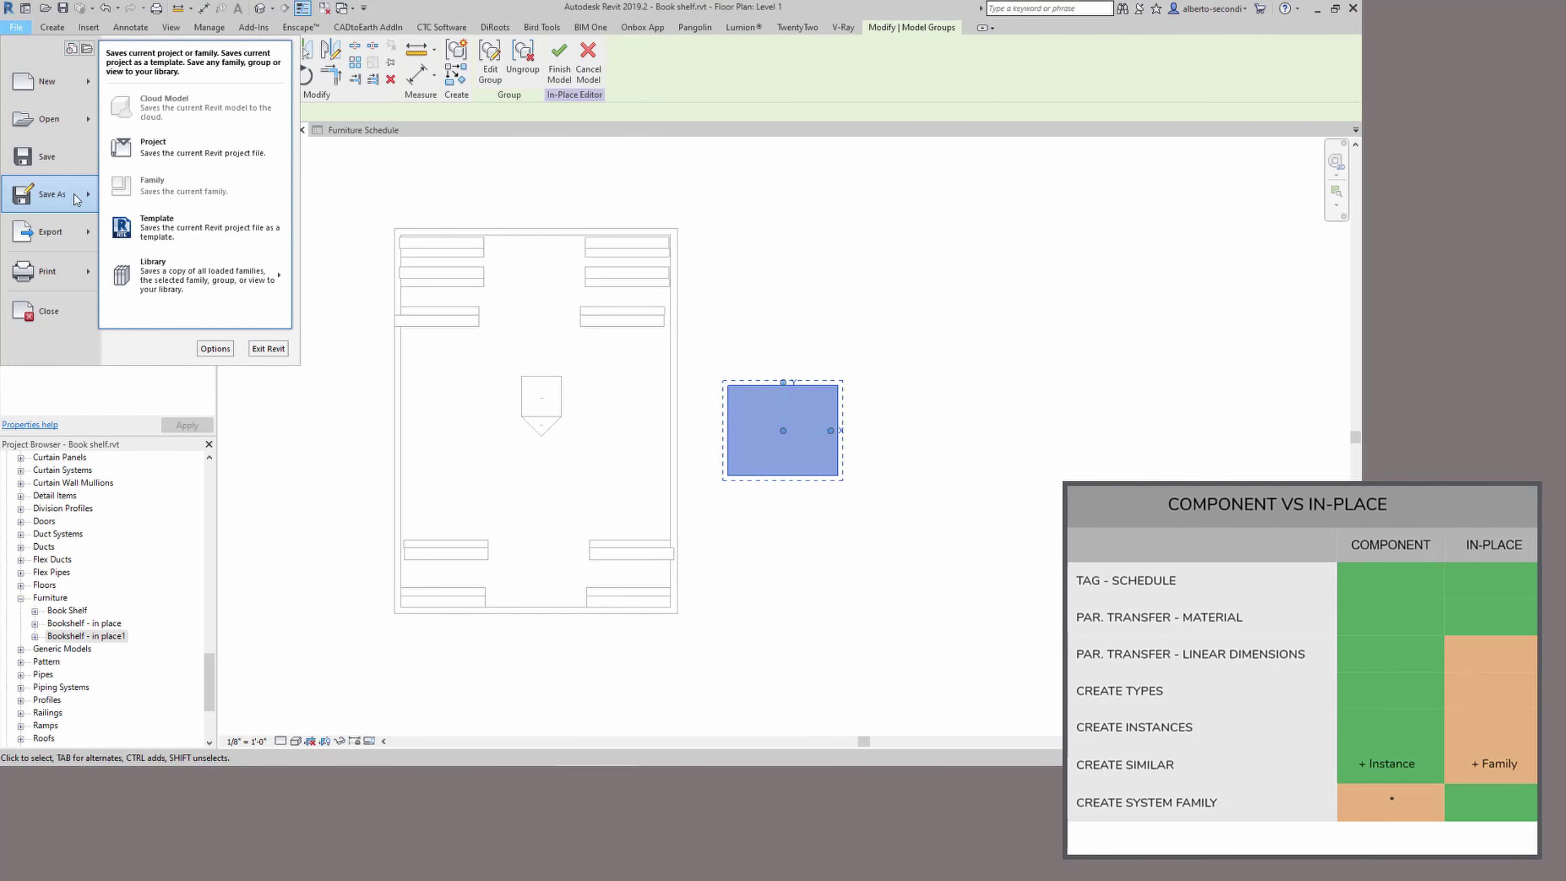
mouse_move(185, 274)
left_click(326, 282)
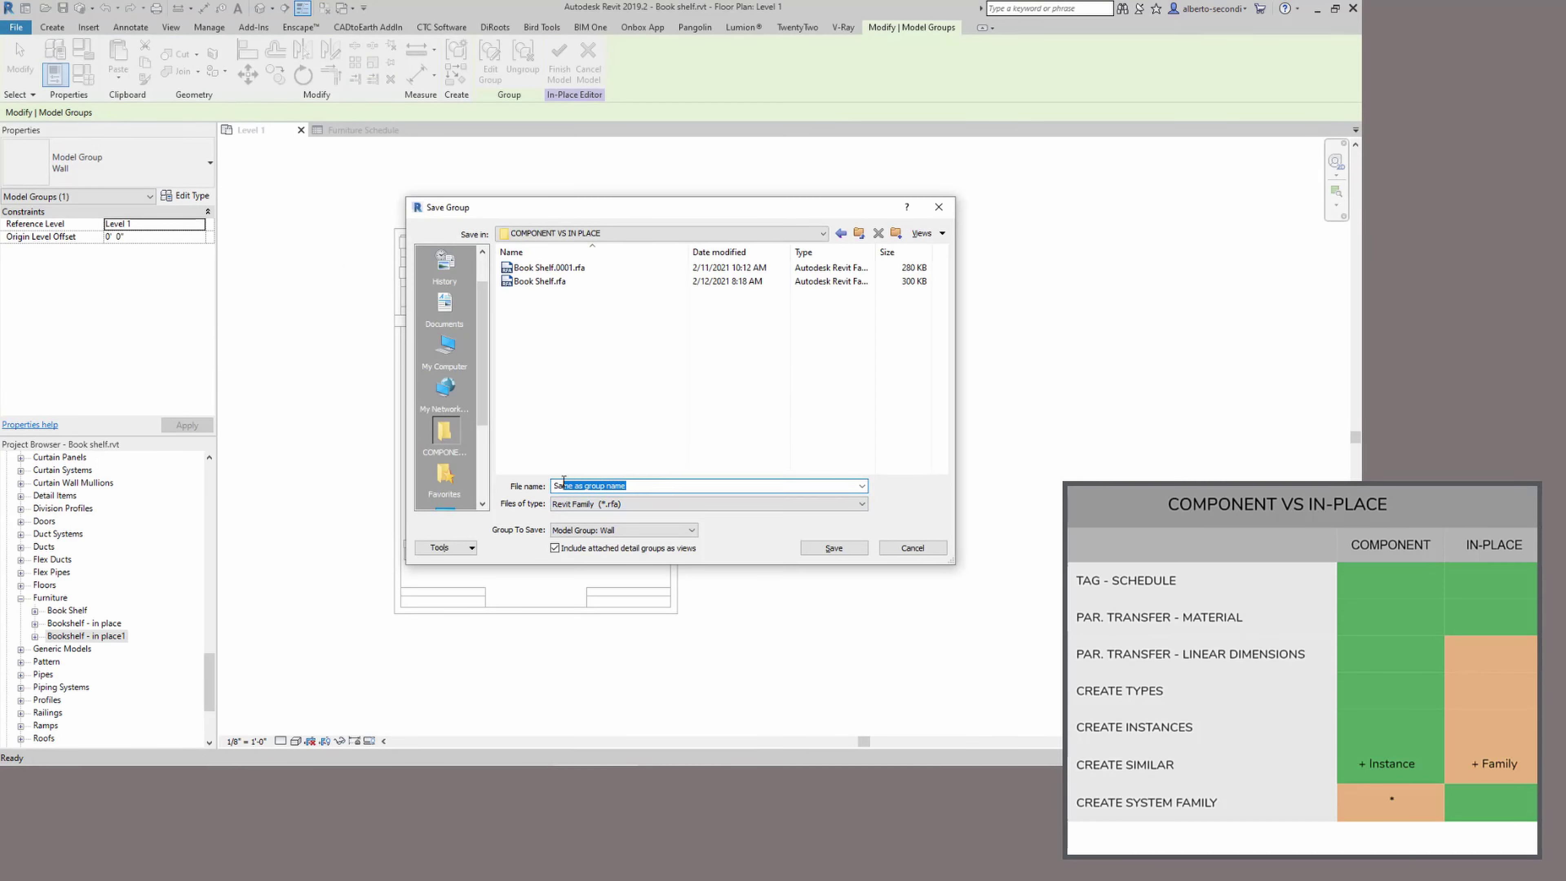
left_click(832, 549)
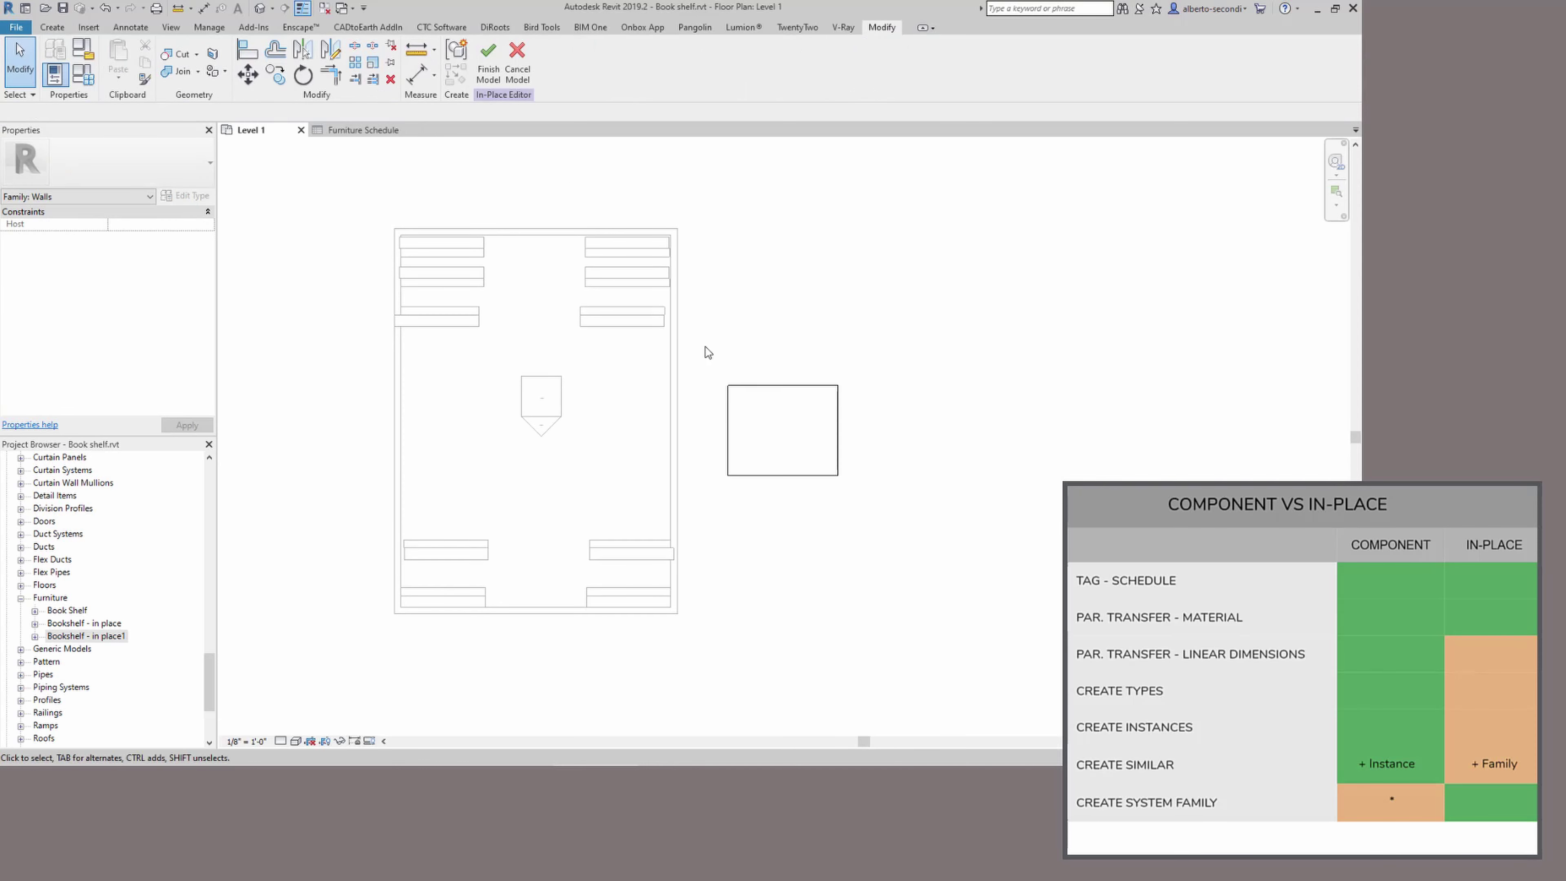
left_click(487, 67)
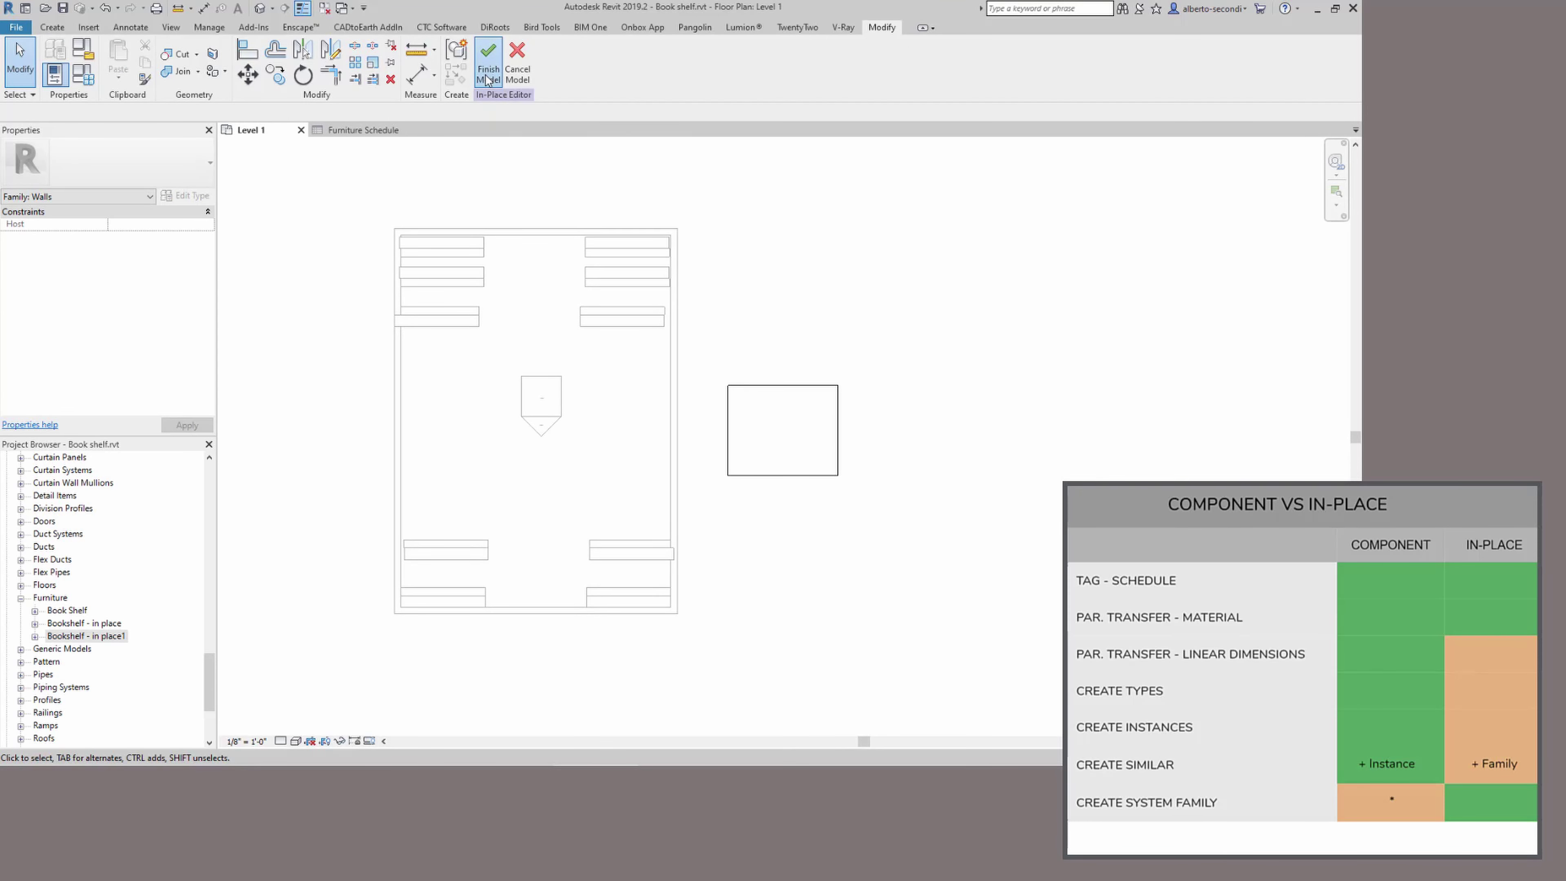
- Open Wall.rfa from the project folder and select its box extrusion
key("alt+Tab")
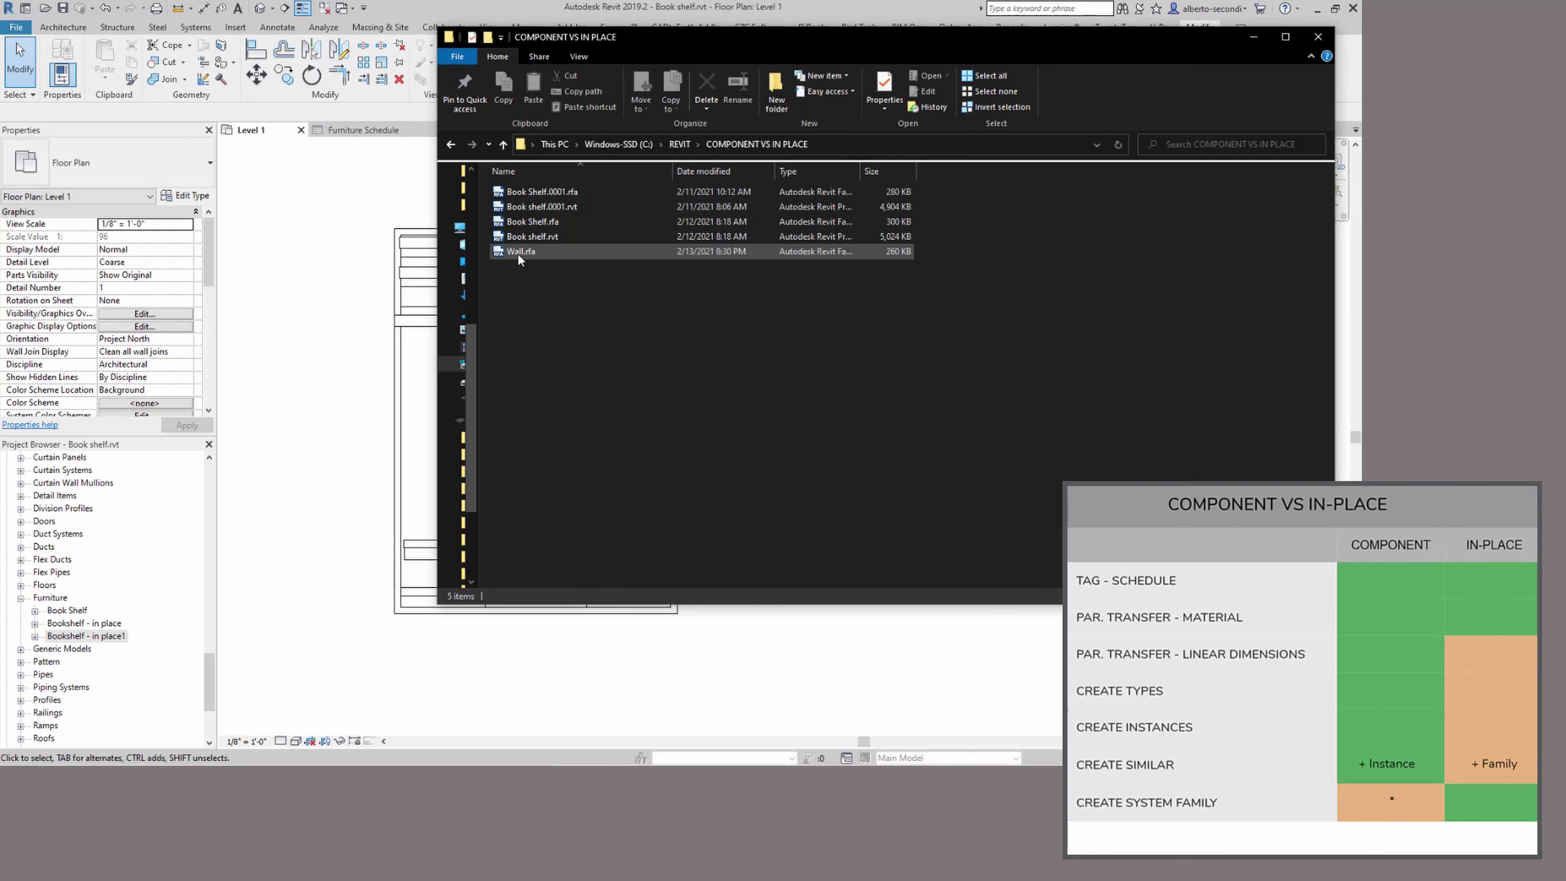
left_click(517, 252)
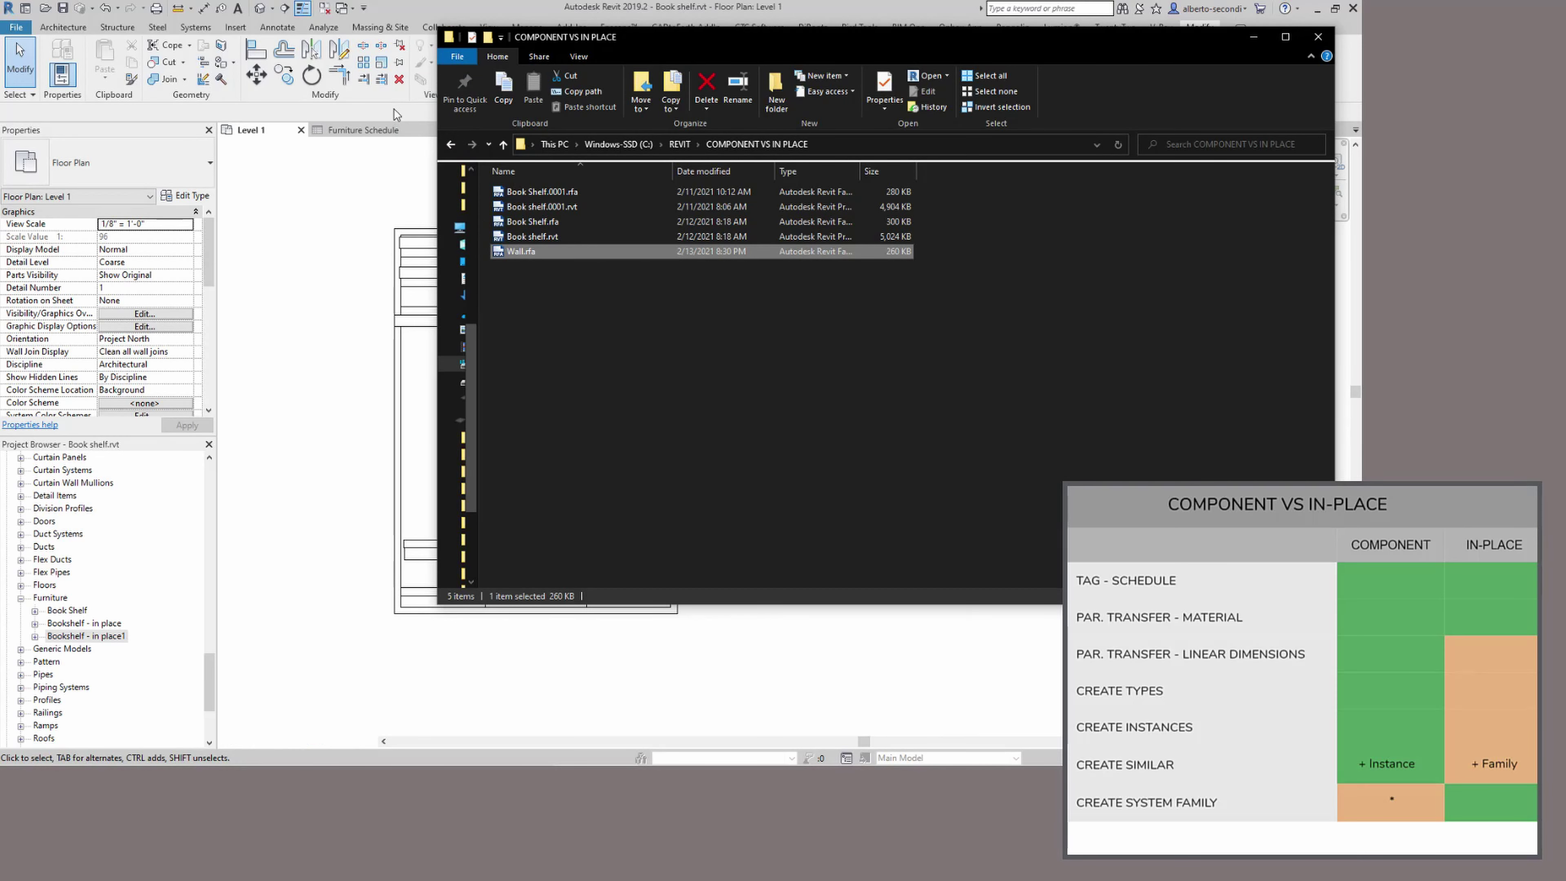
key("Return")
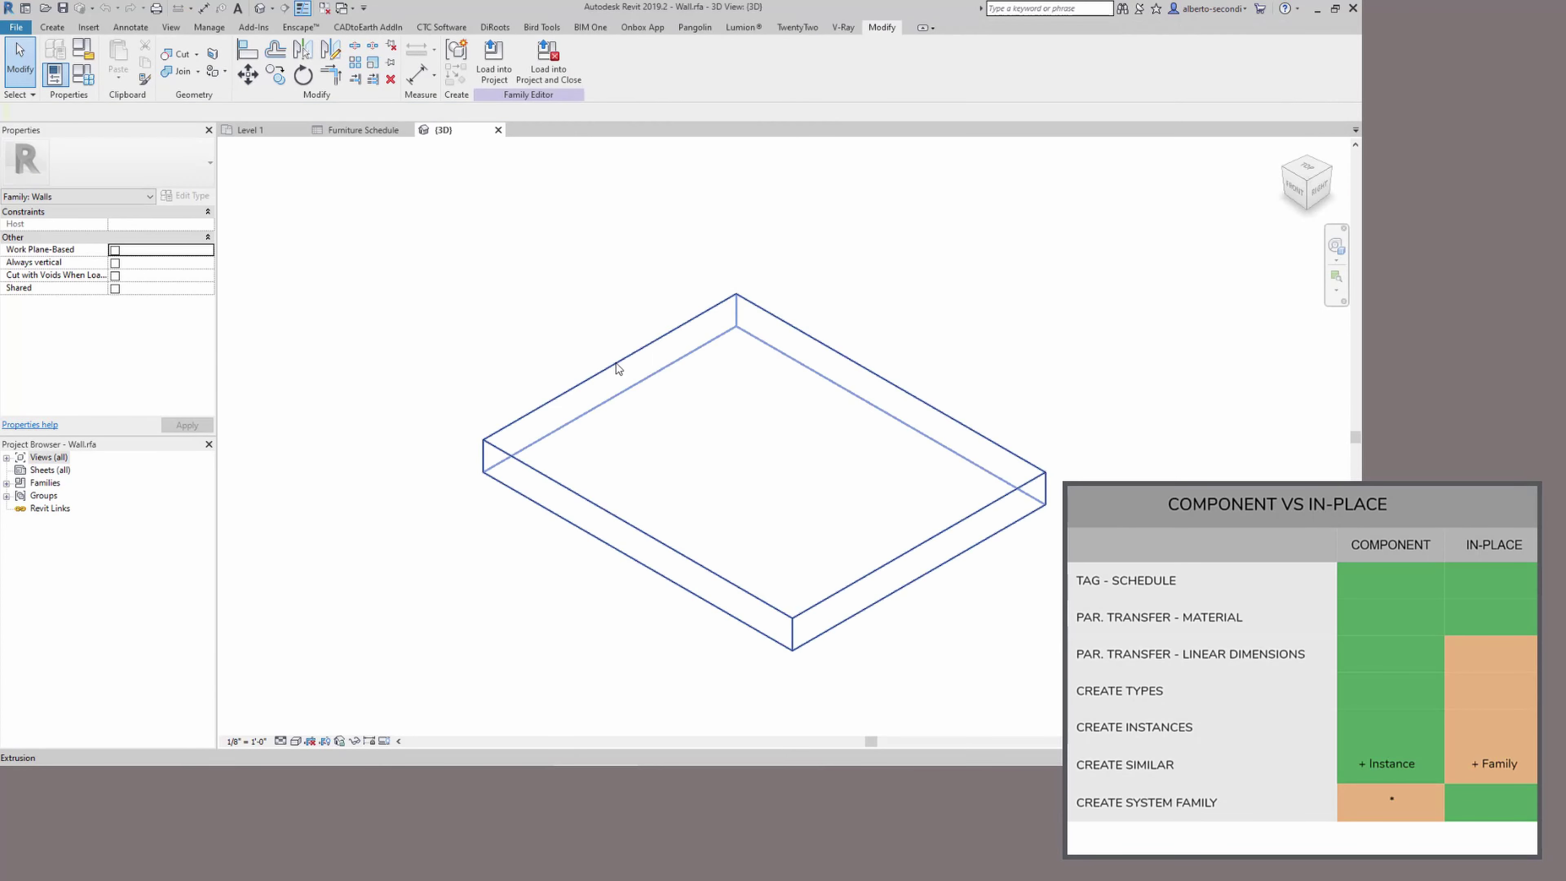
left_click(617, 363)
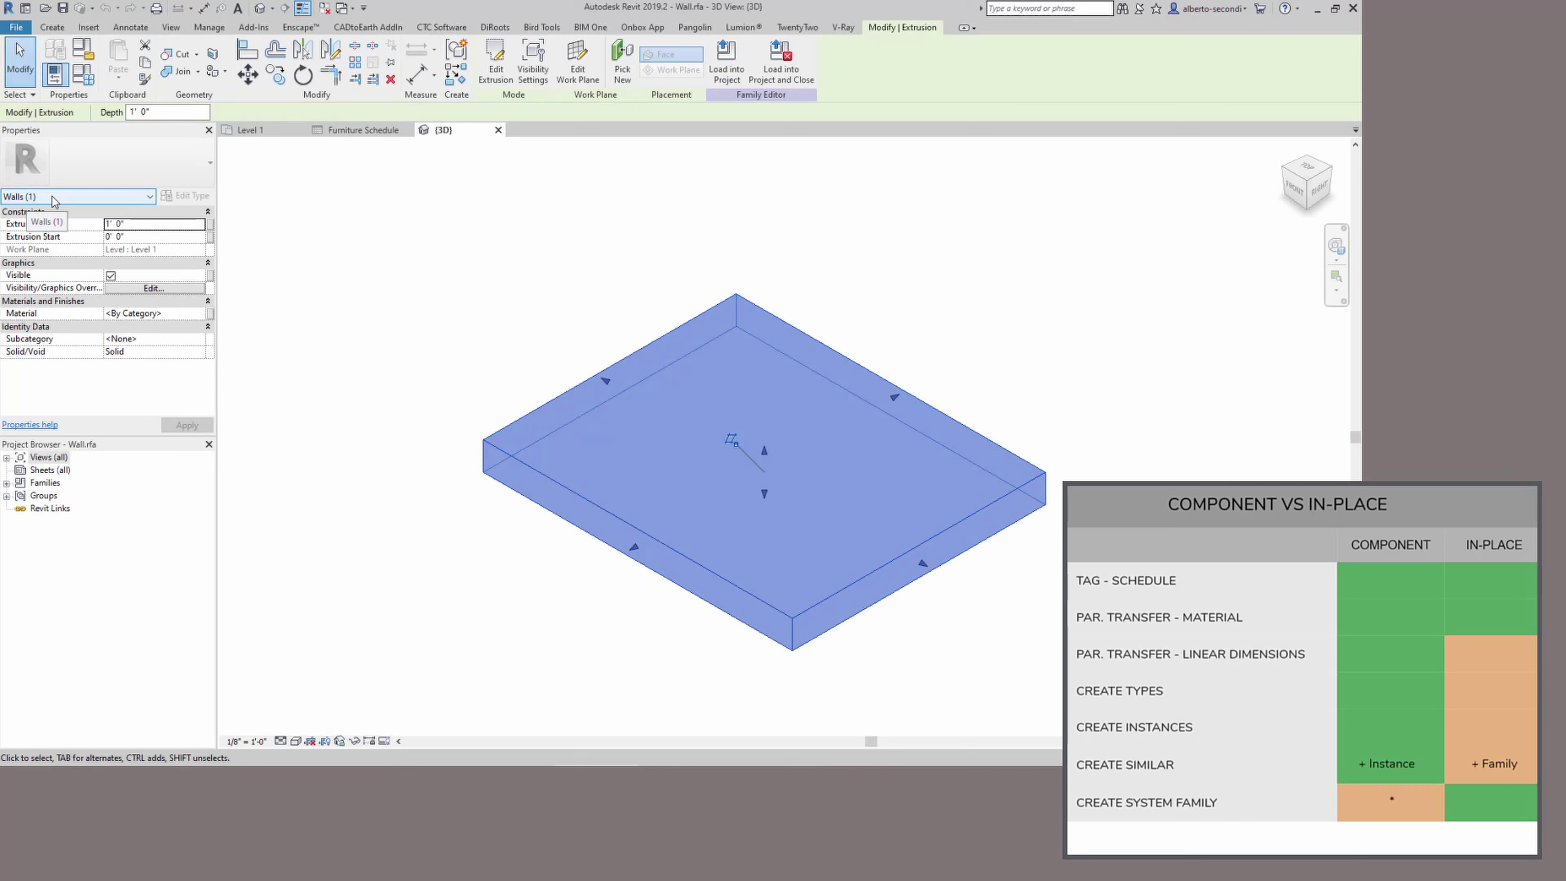
- Load the Wall family into the Book shelf project and place one above the square
left_click(728, 65)
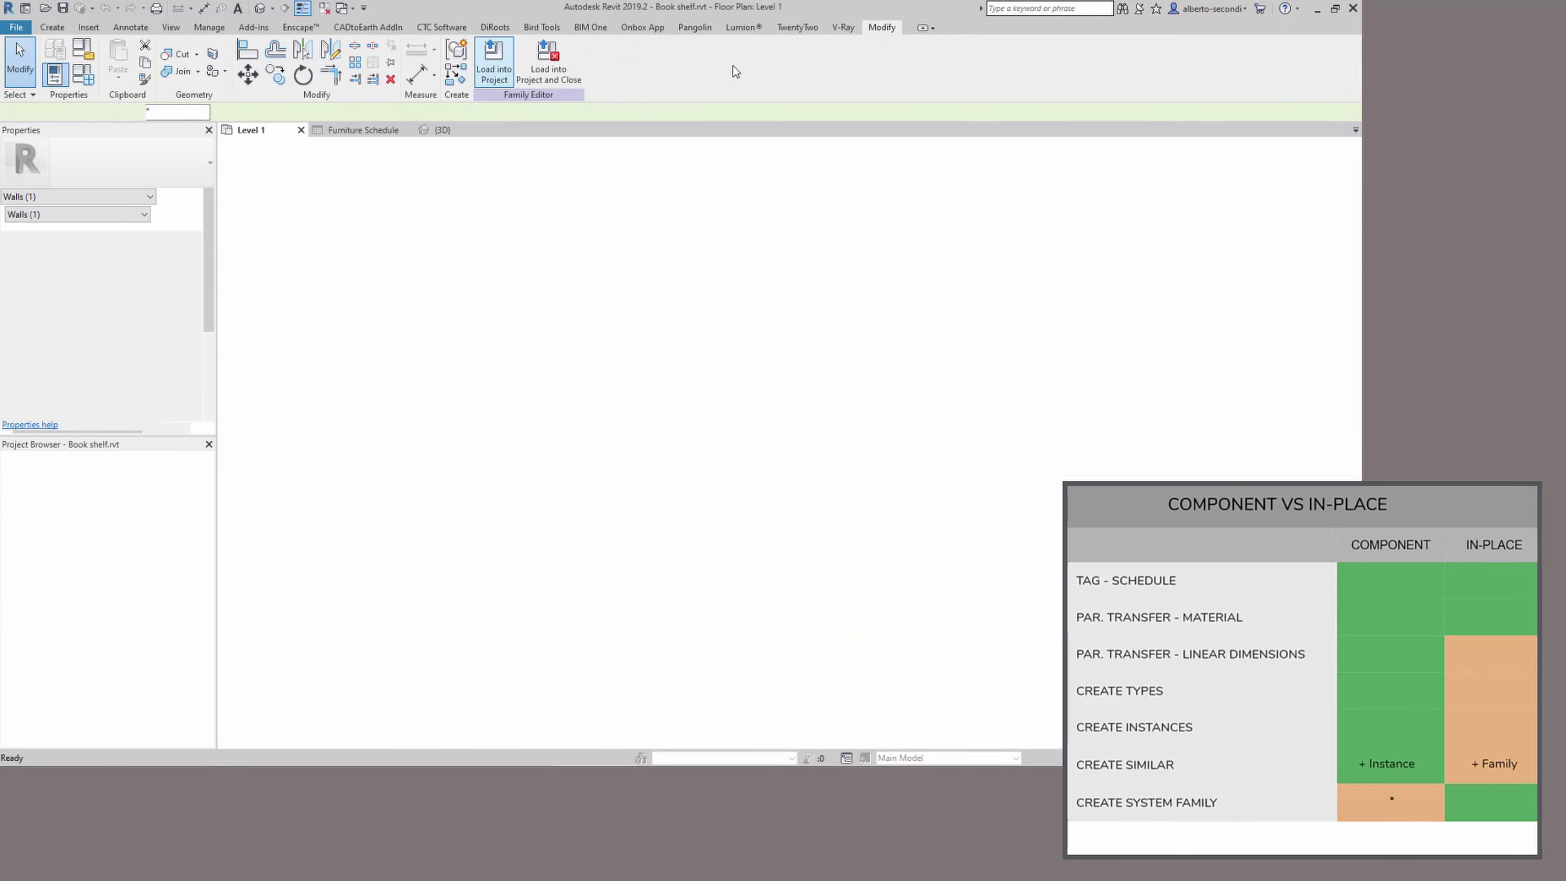
left_click(793, 316)
key("Escape")
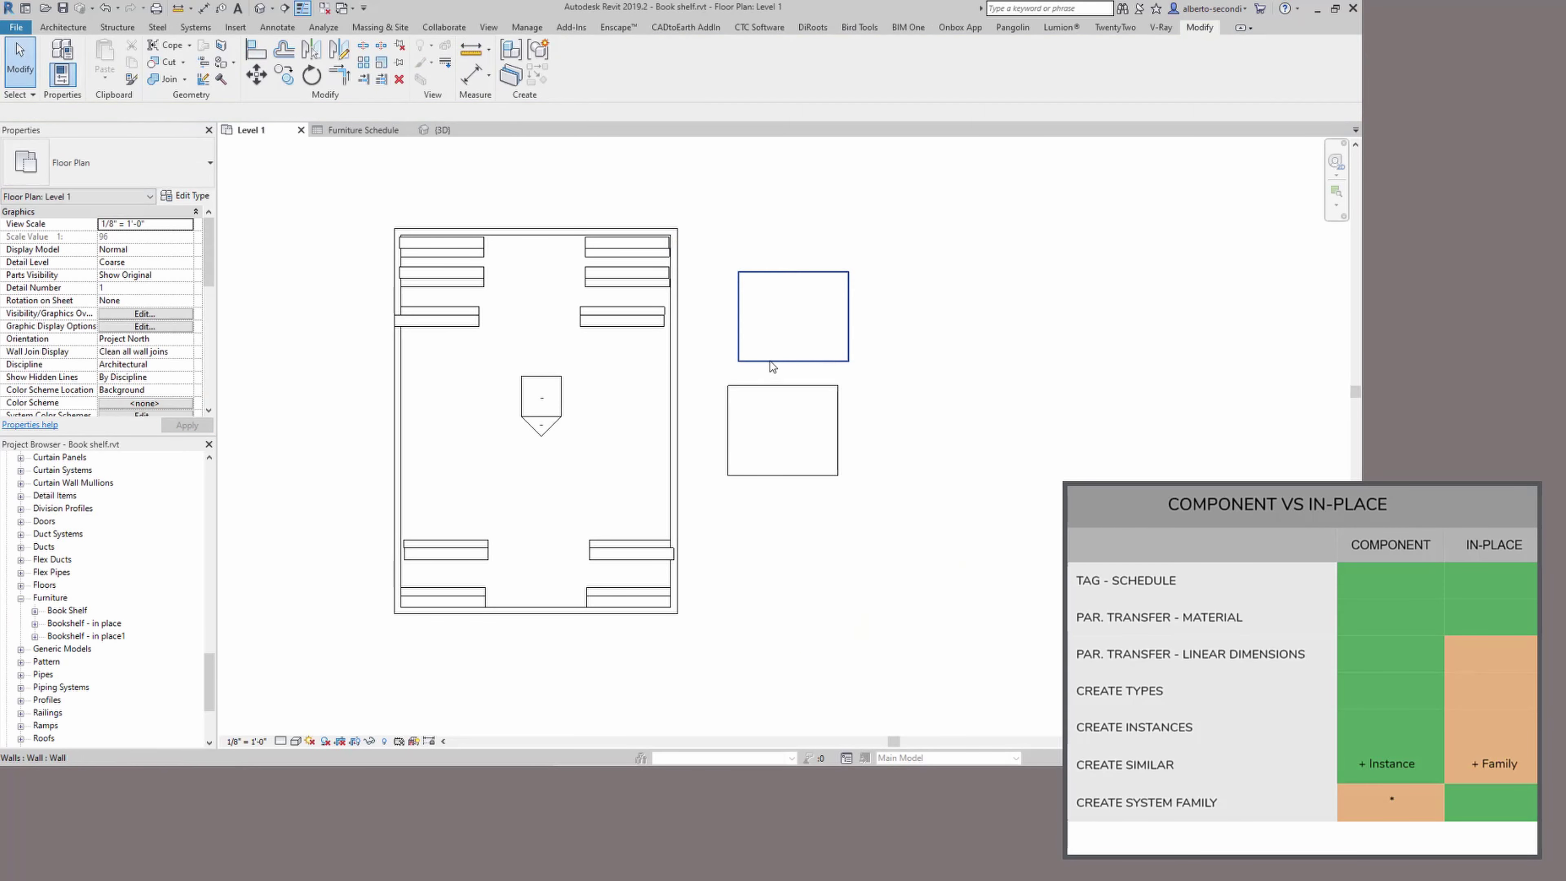
- Open the Book Shelf family for editing and orbit to view the shelves from behind
right_click(66, 610)
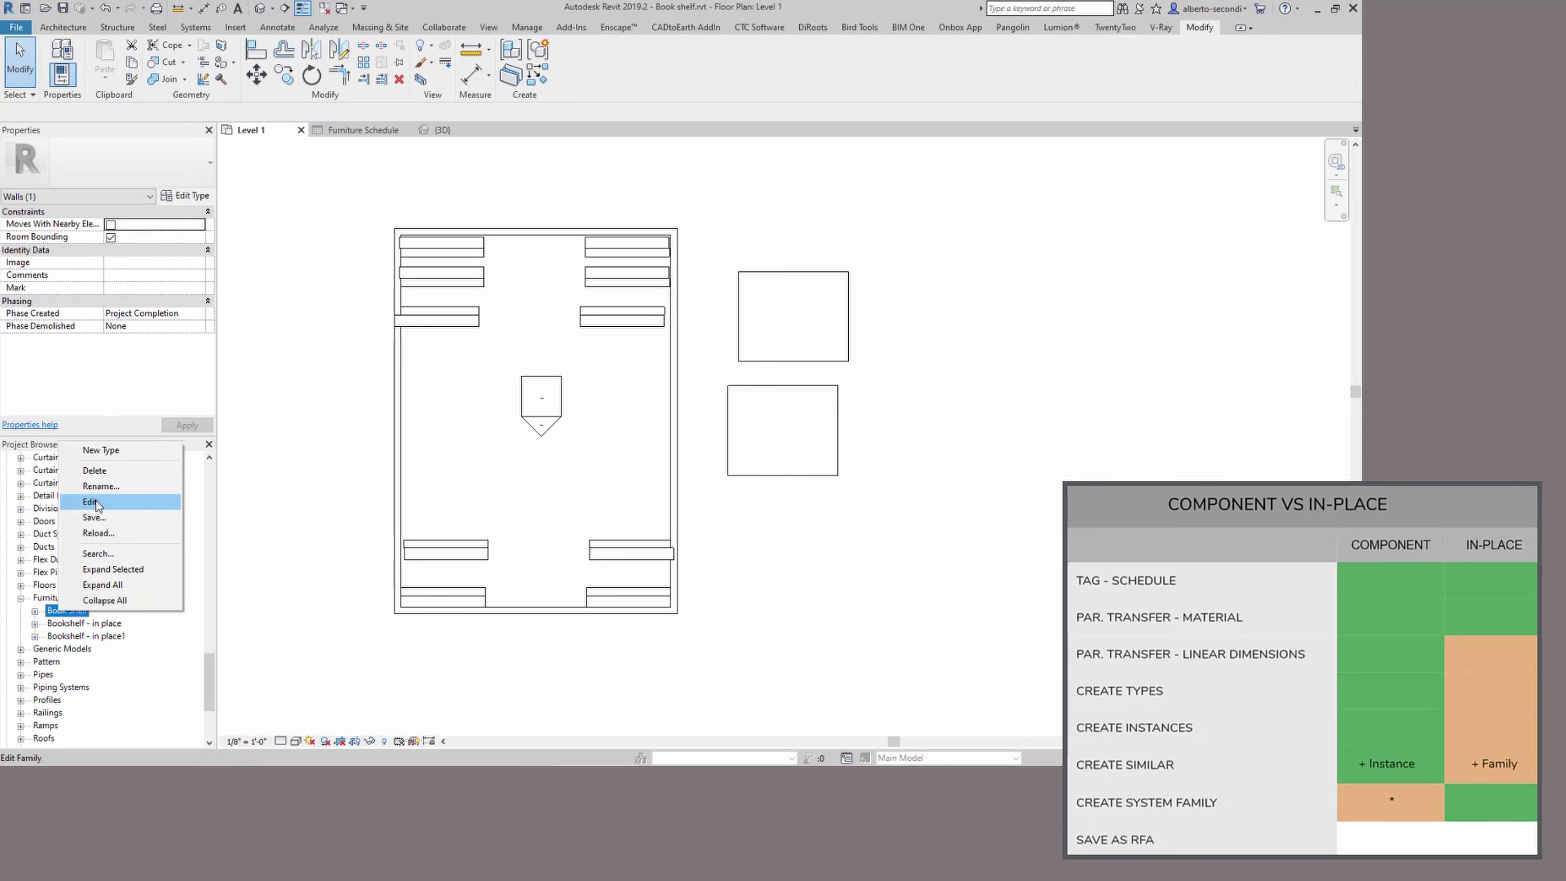
left_click(91, 502)
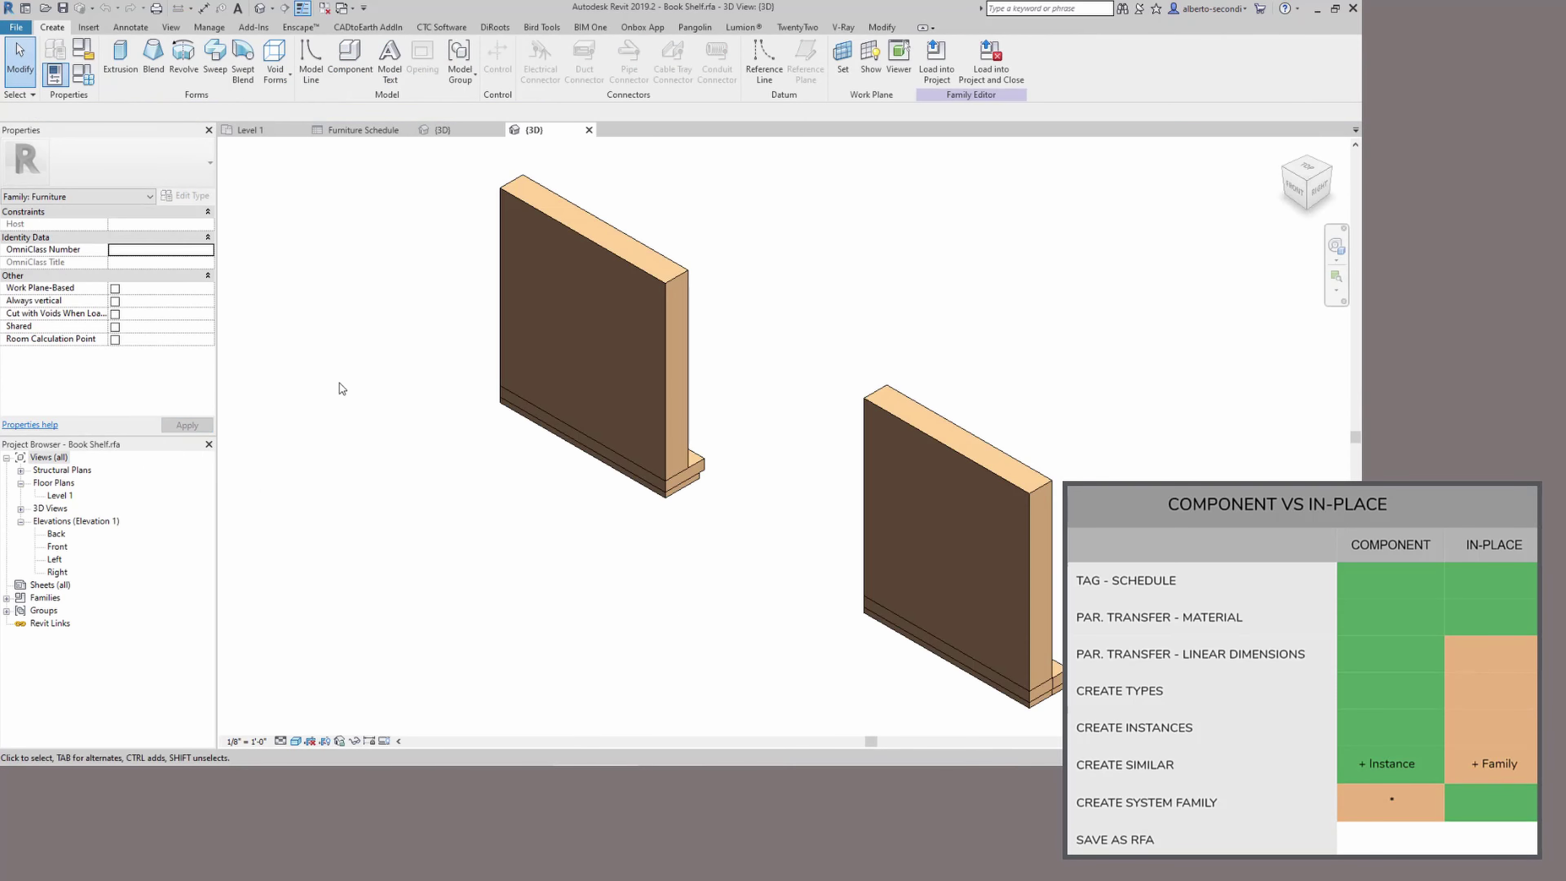
middle_click_drag(768, 324, 411, 282, "shift")
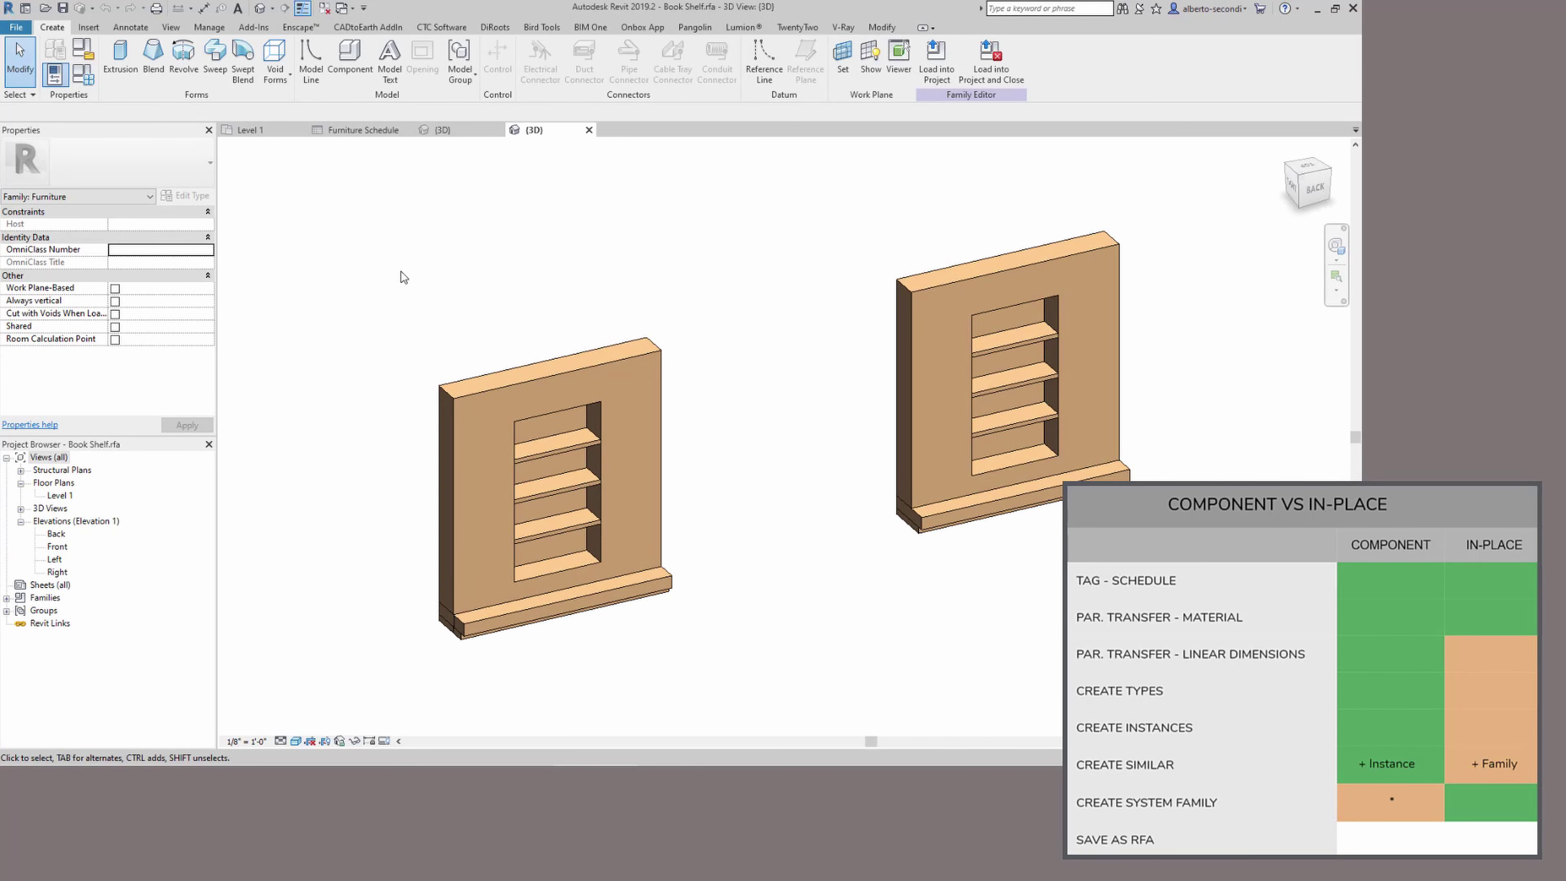
left_click(16, 27)
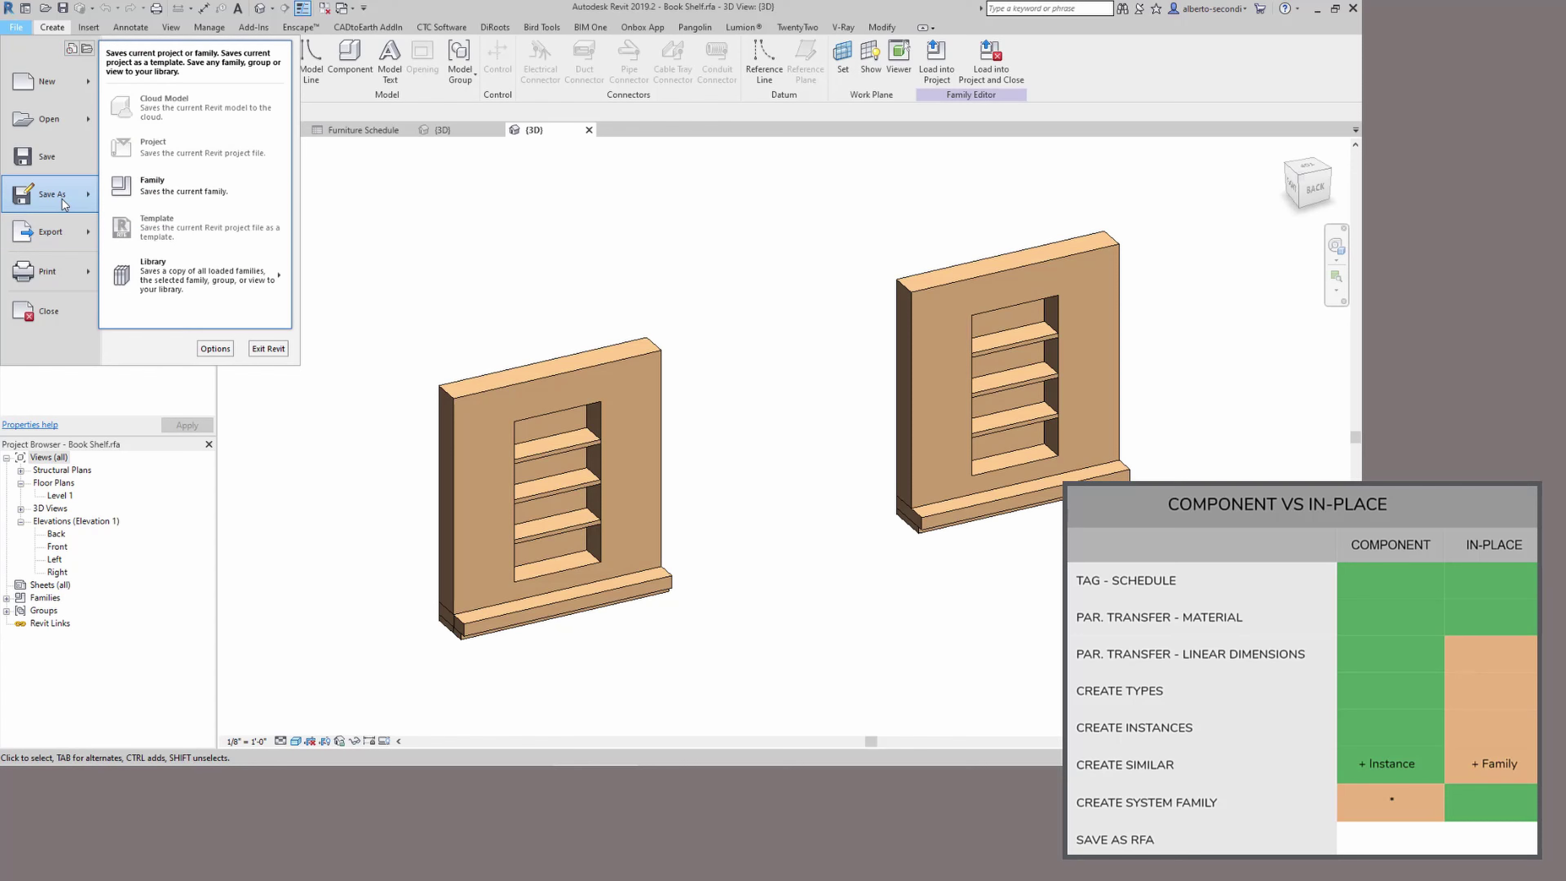
key("Escape")
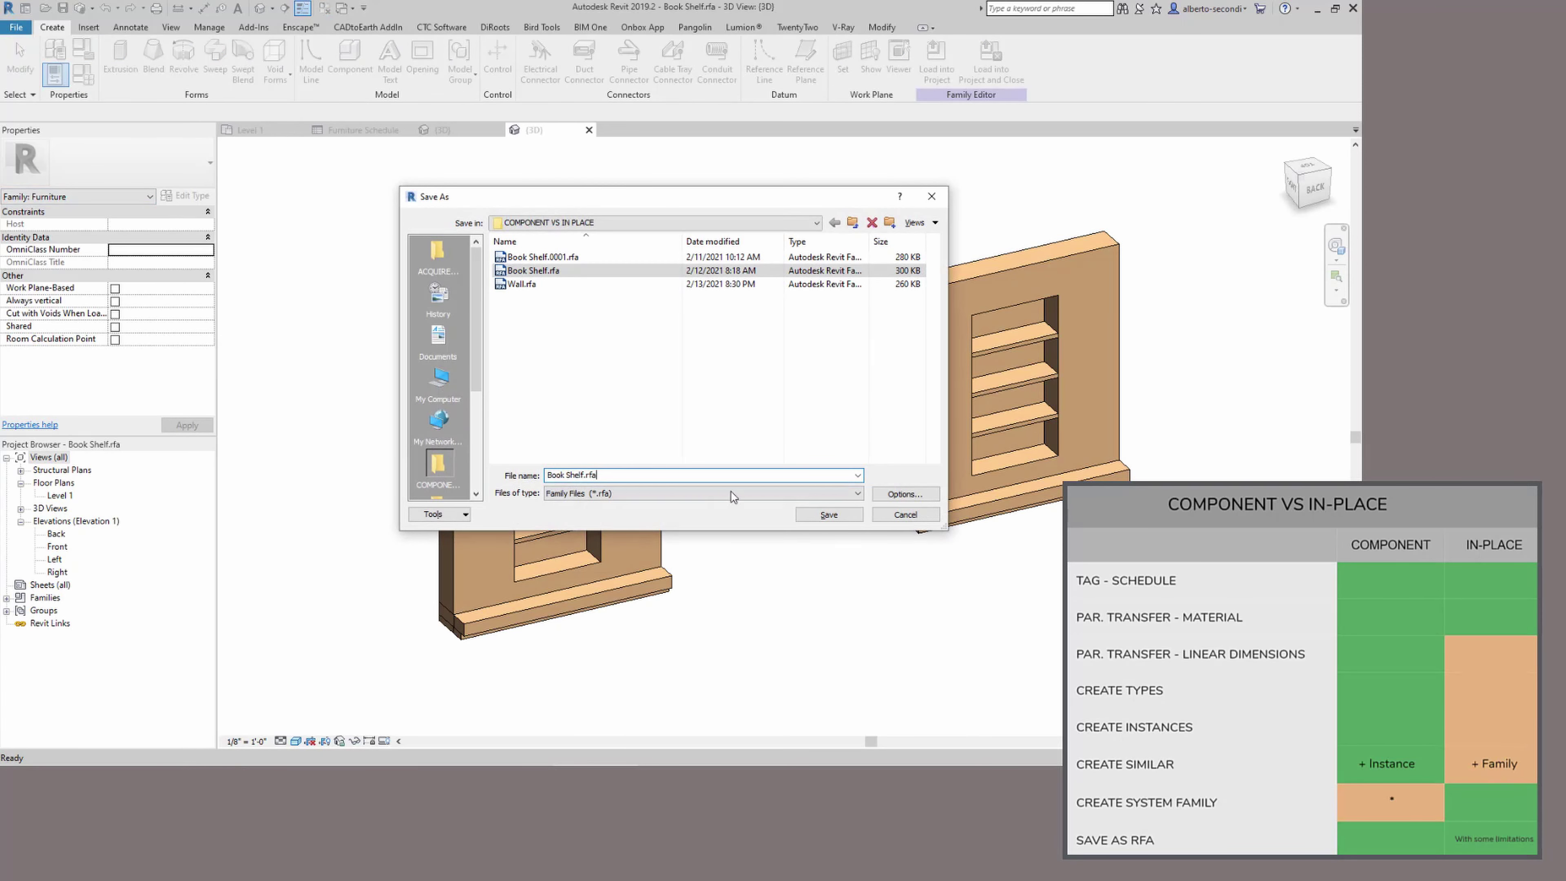
left_click(906, 514)
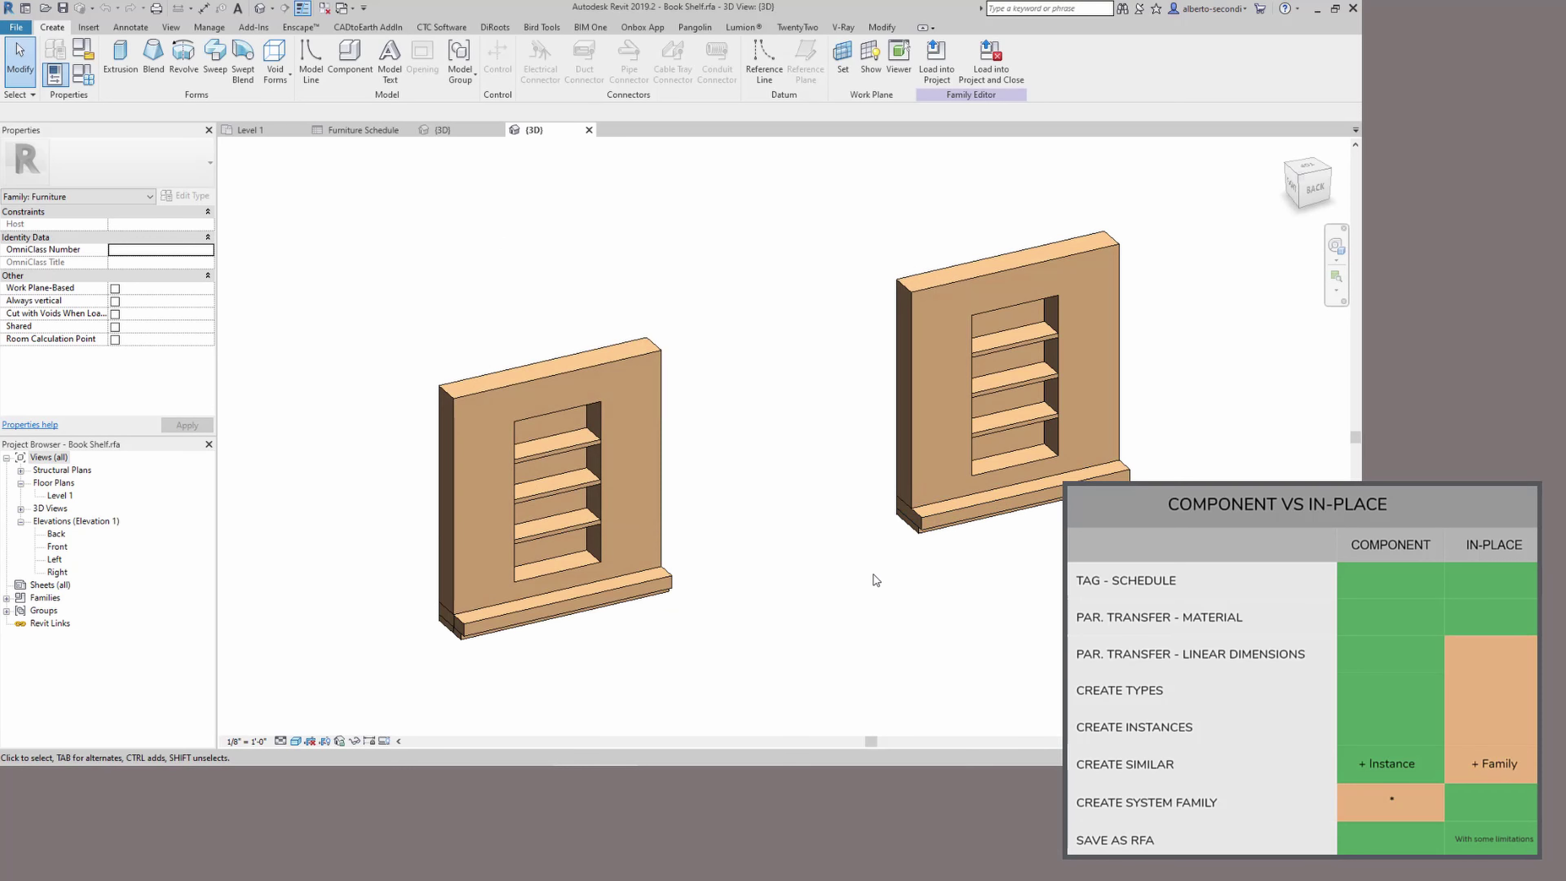
left_click(395, 130)
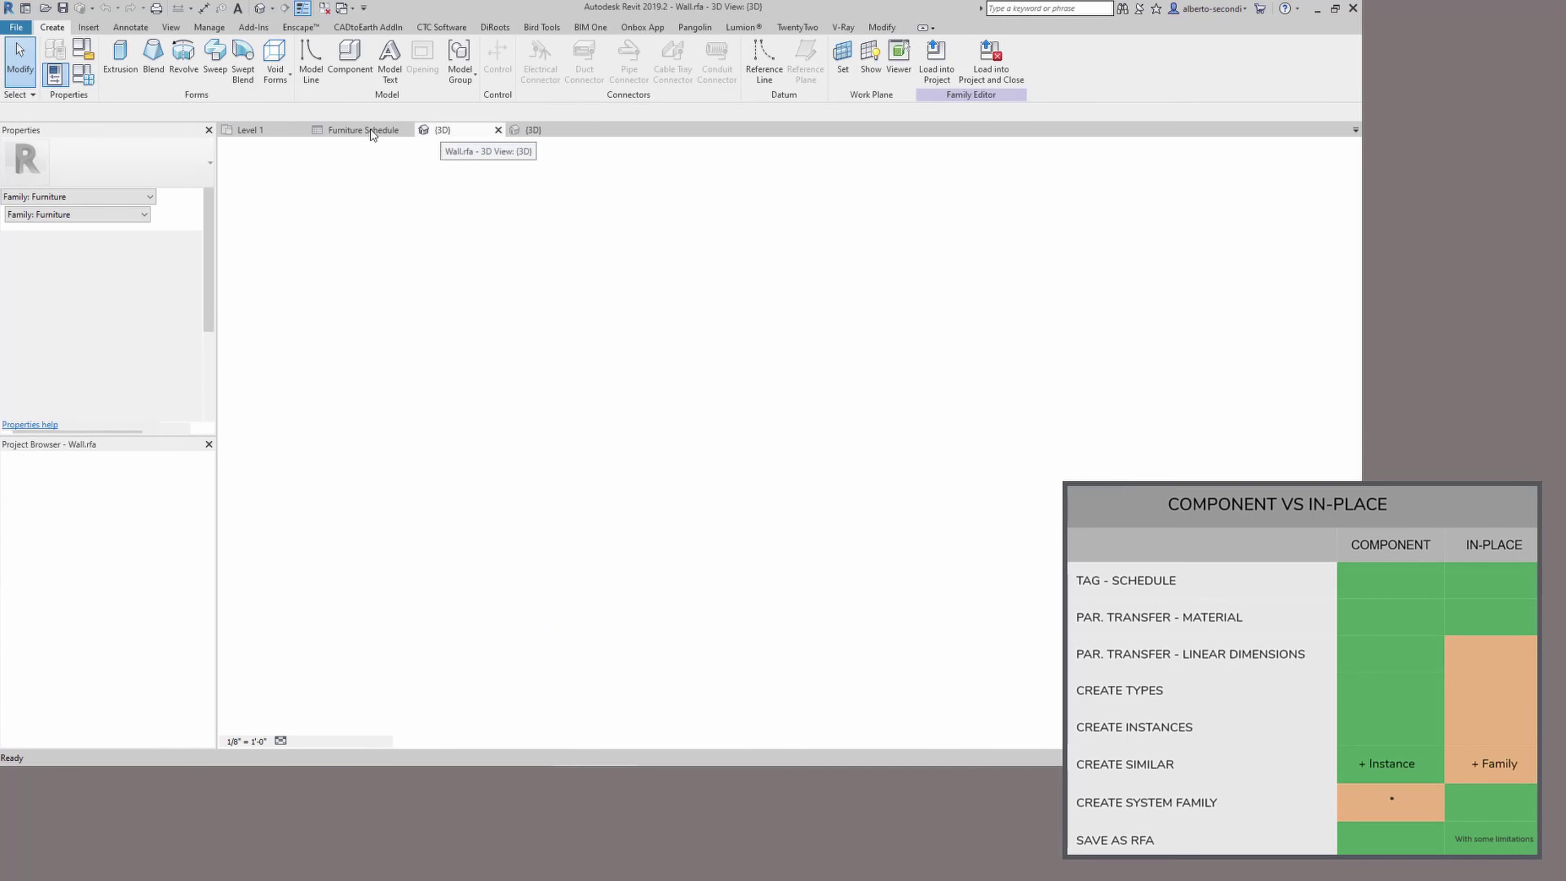
- Edit the placed Wall family from Level 1 and start saving it as a family
left_click(259, 130)
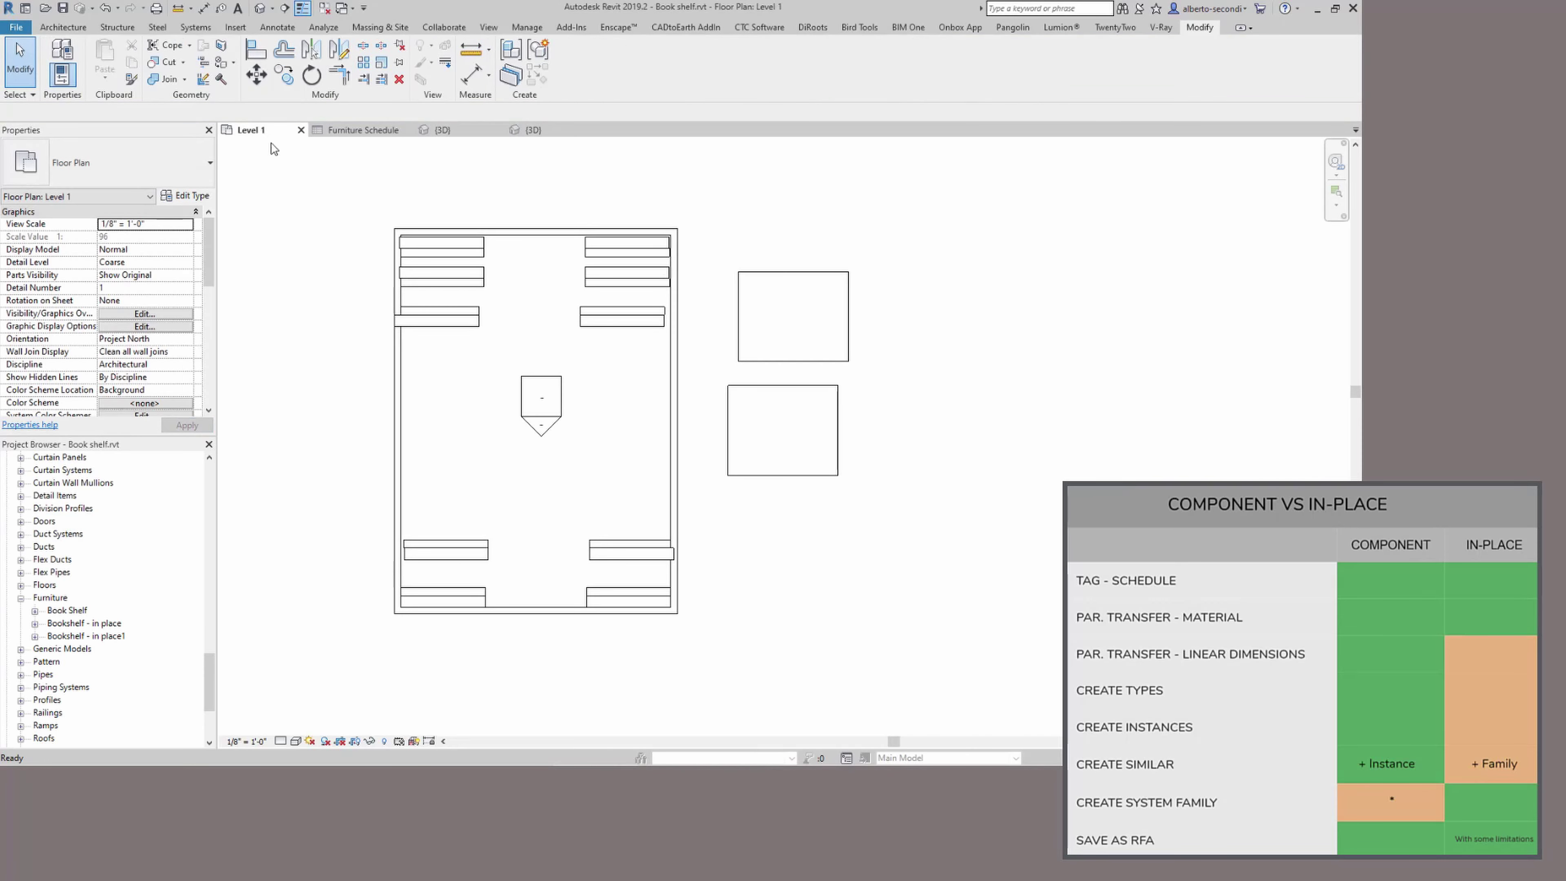
double_click(795, 362)
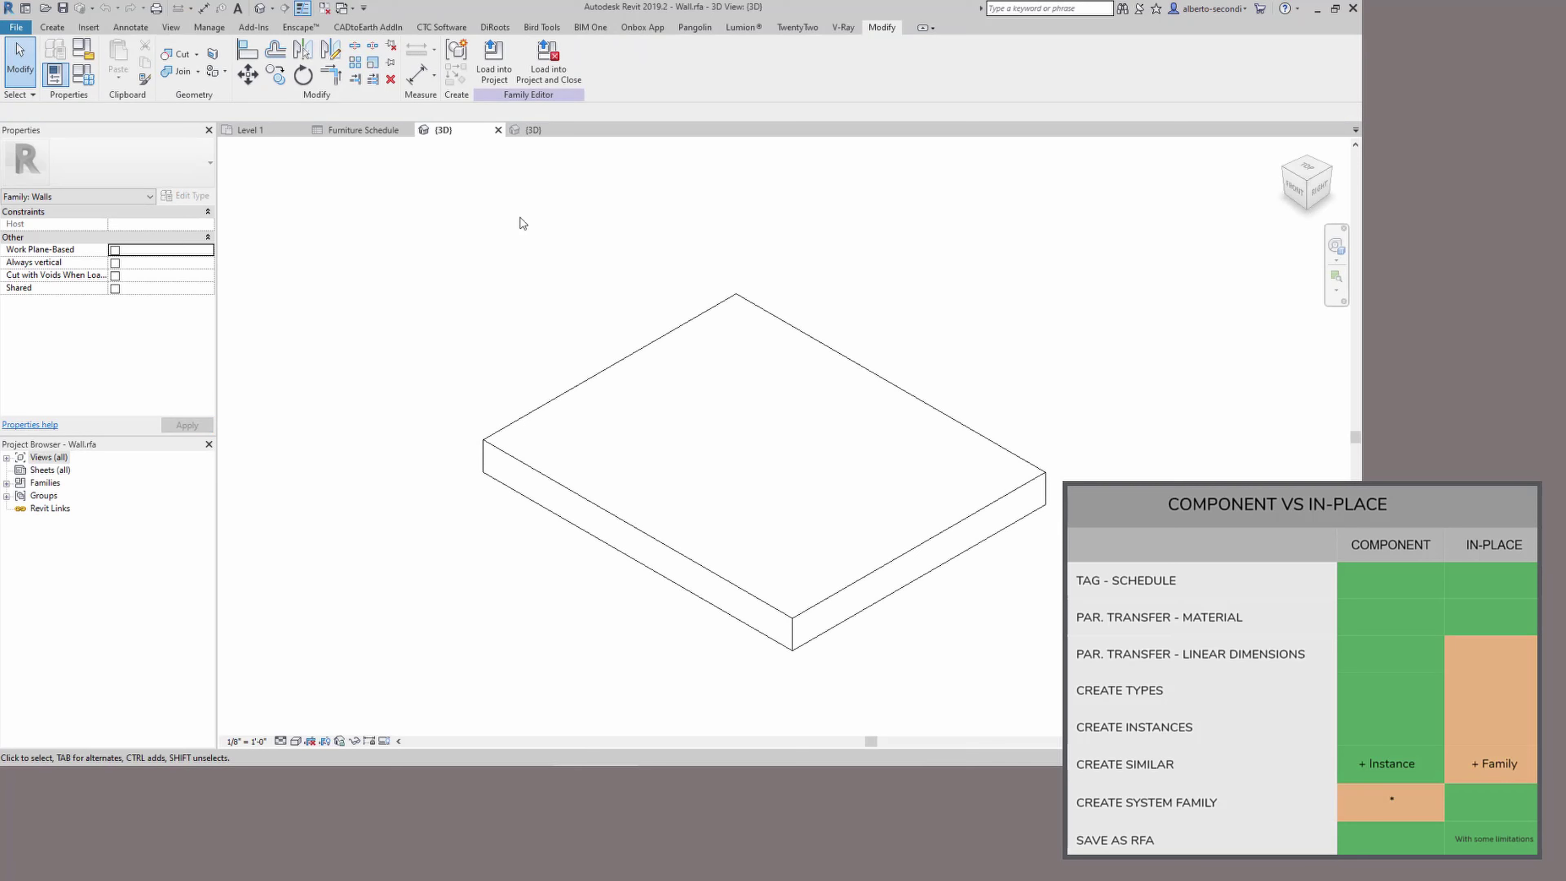
left_click(17, 27)
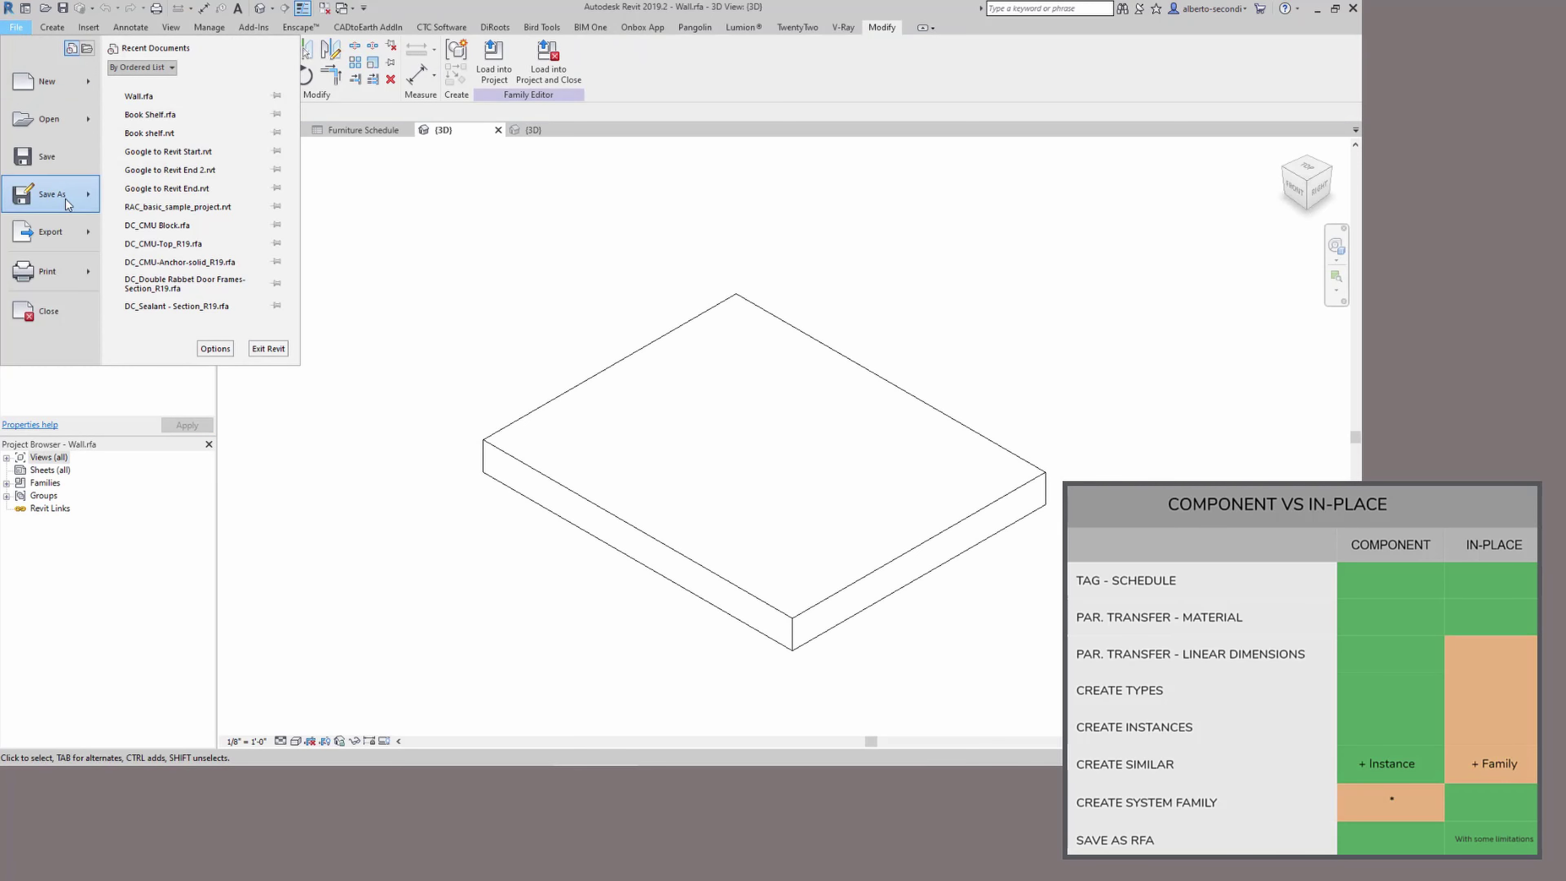
mouse_move(67, 203)
left_click(185, 186)
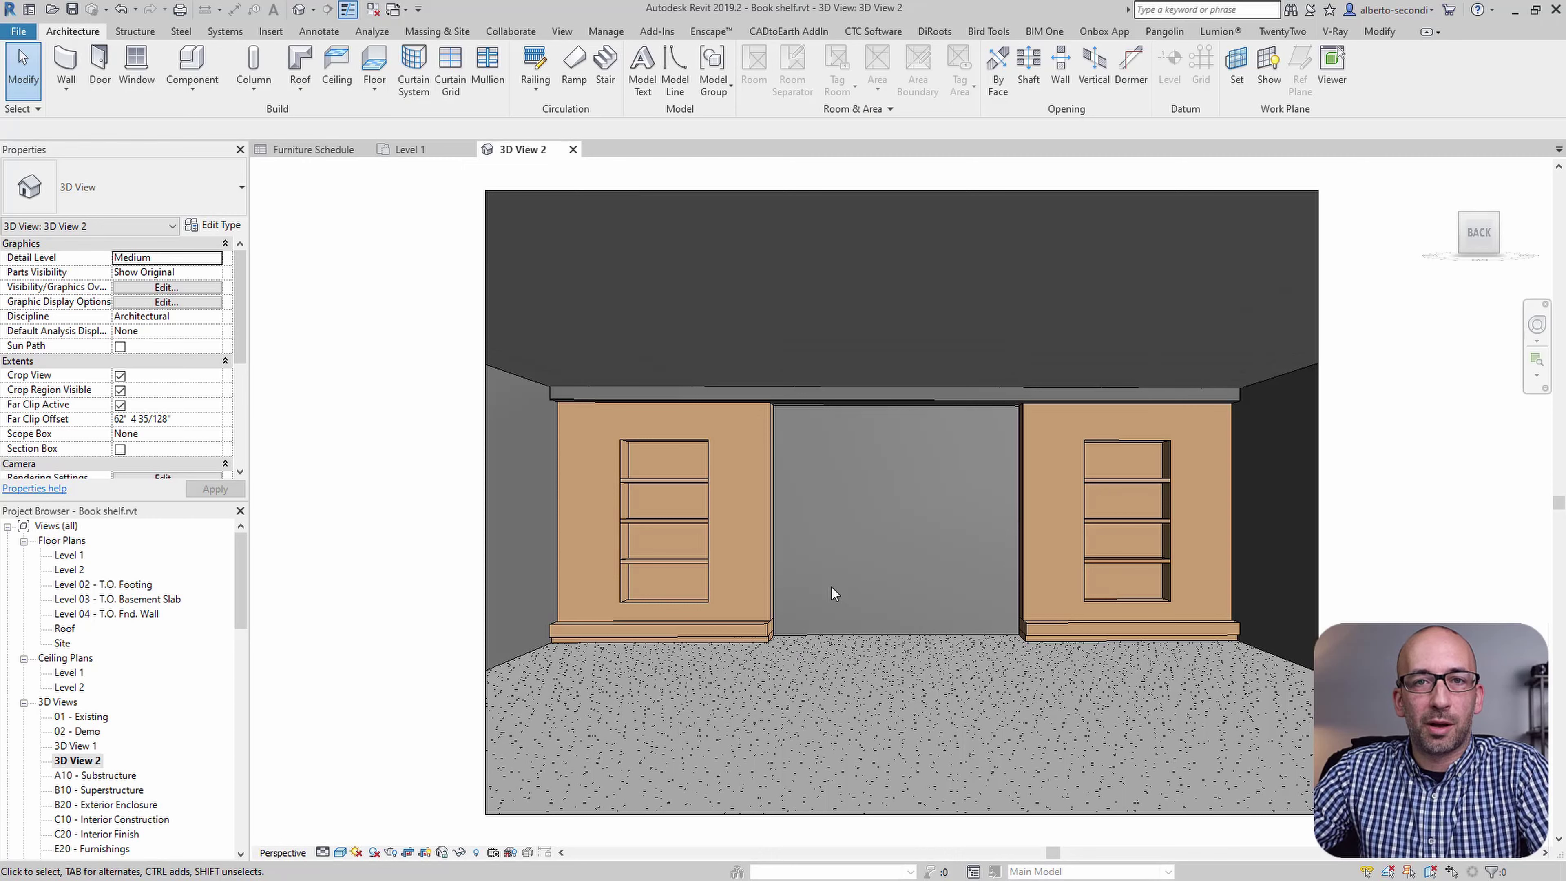
- Select the Family Fireplace bookshelf furniture in 3D View 2 and edit it in place
left_click(767, 627)
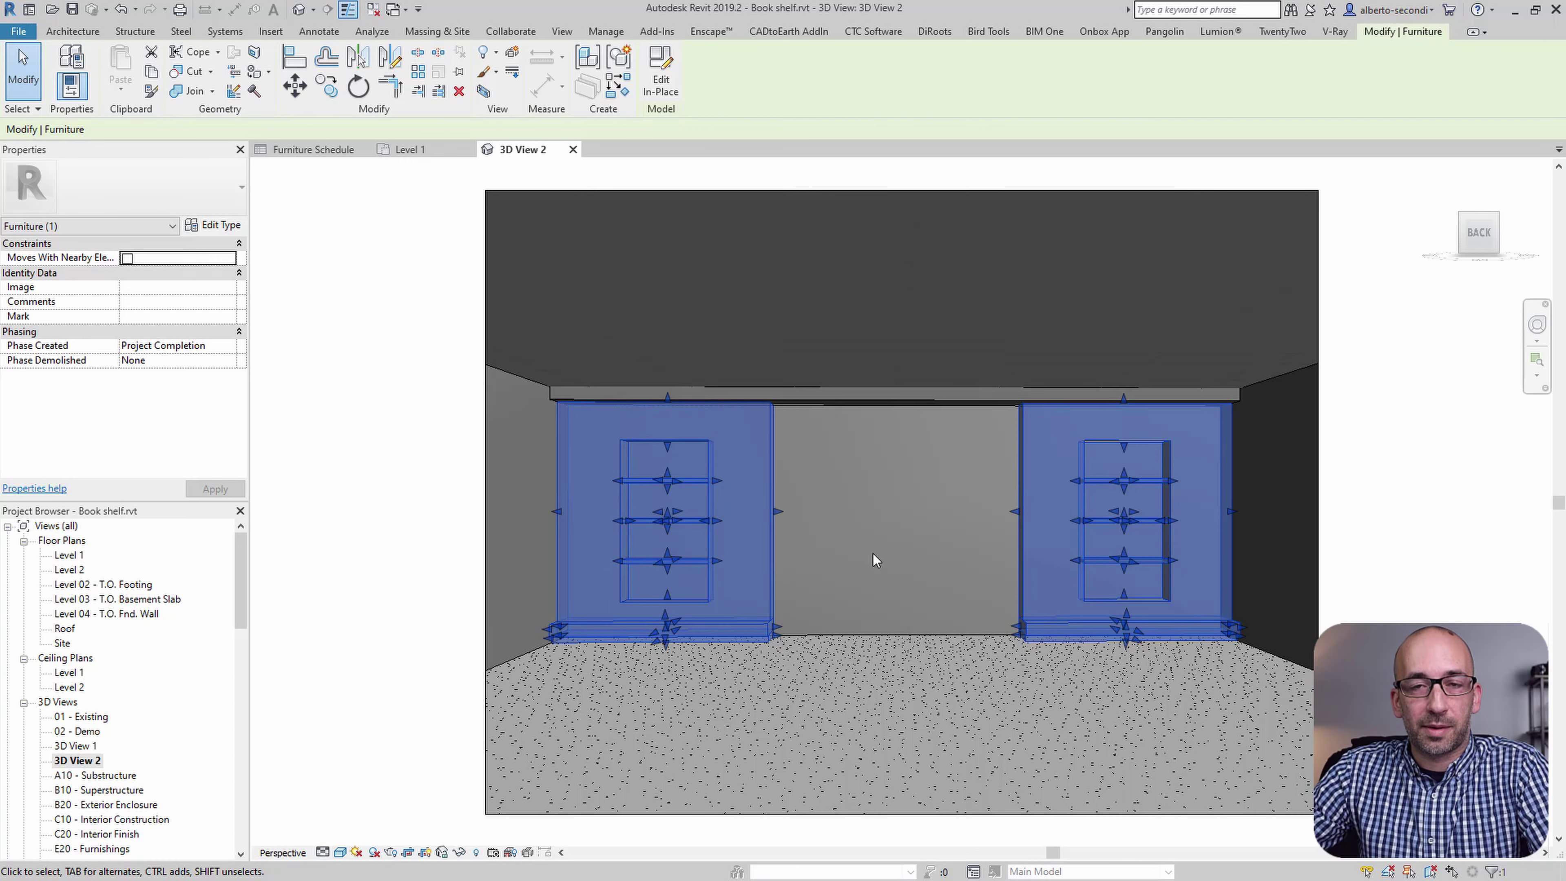
key("Escape")
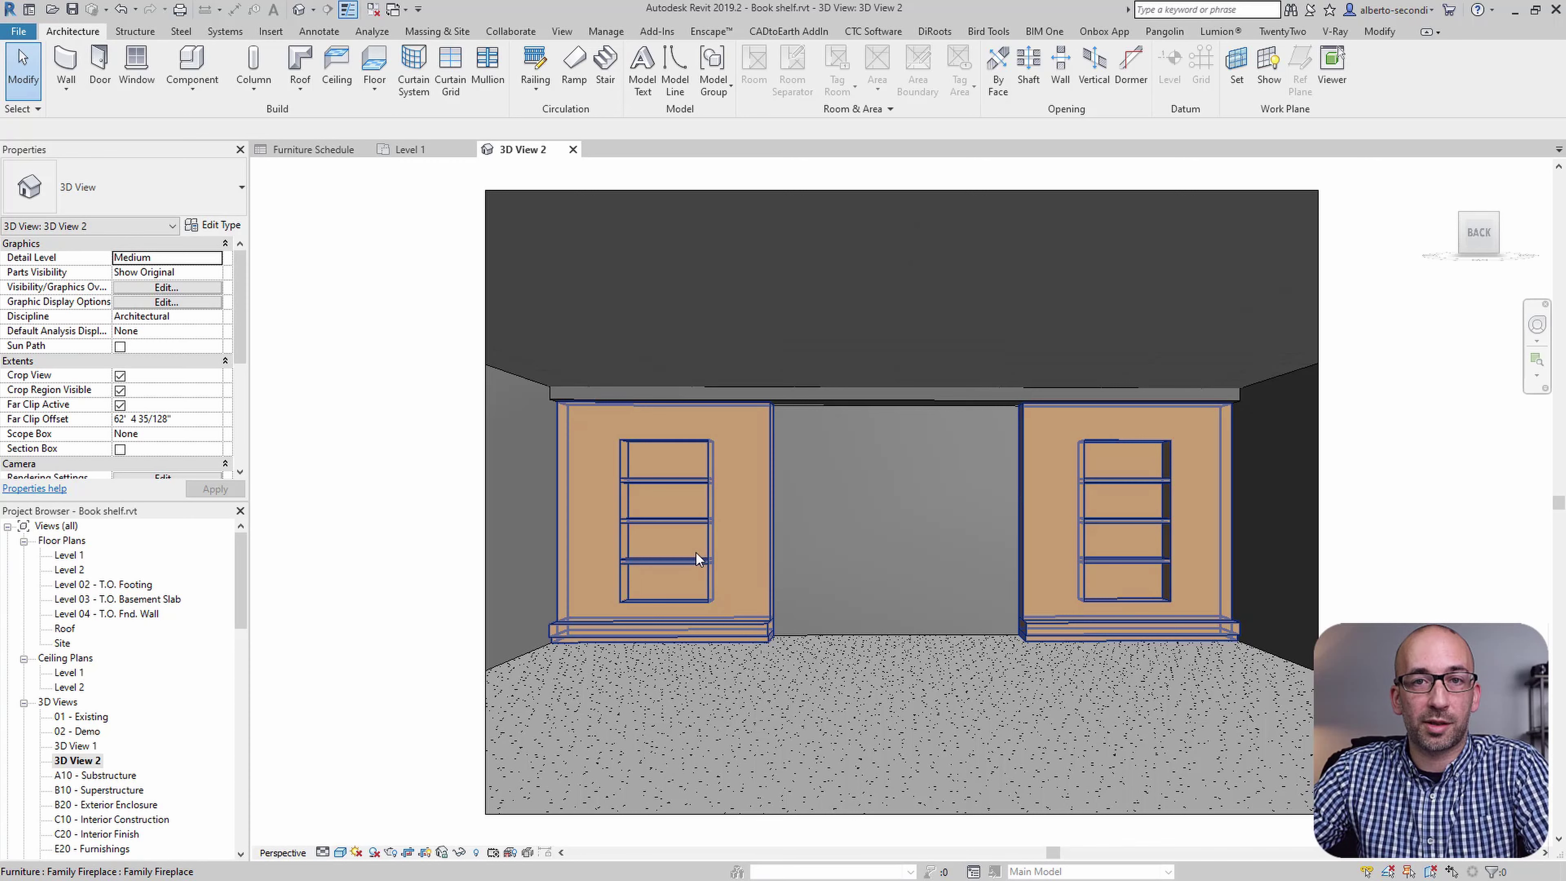
left_click(696, 553)
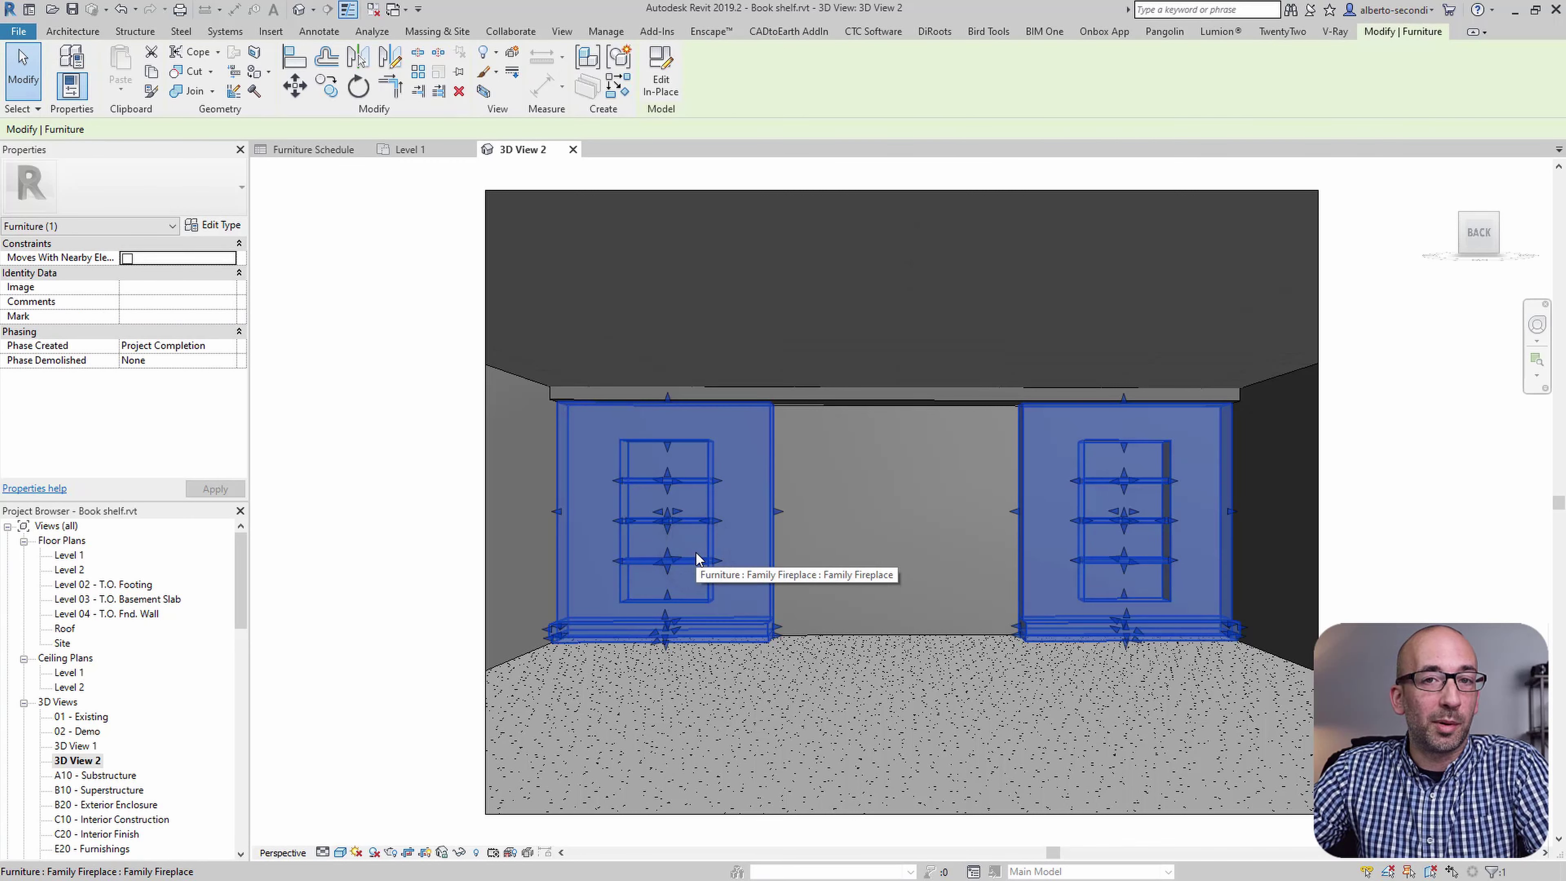
key("Escape")
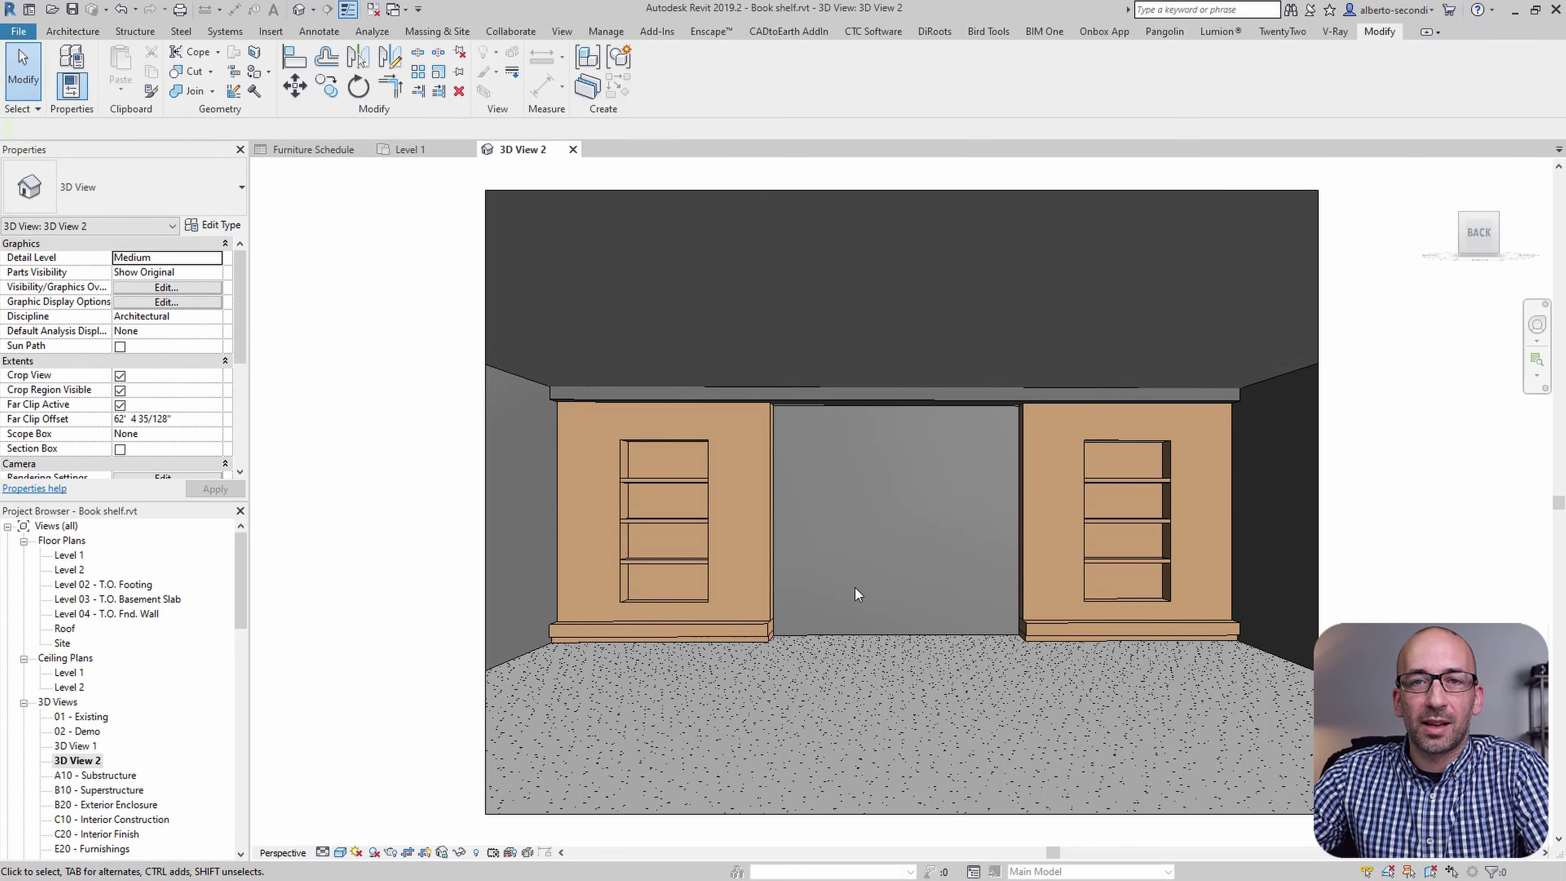
left_click(774, 585)
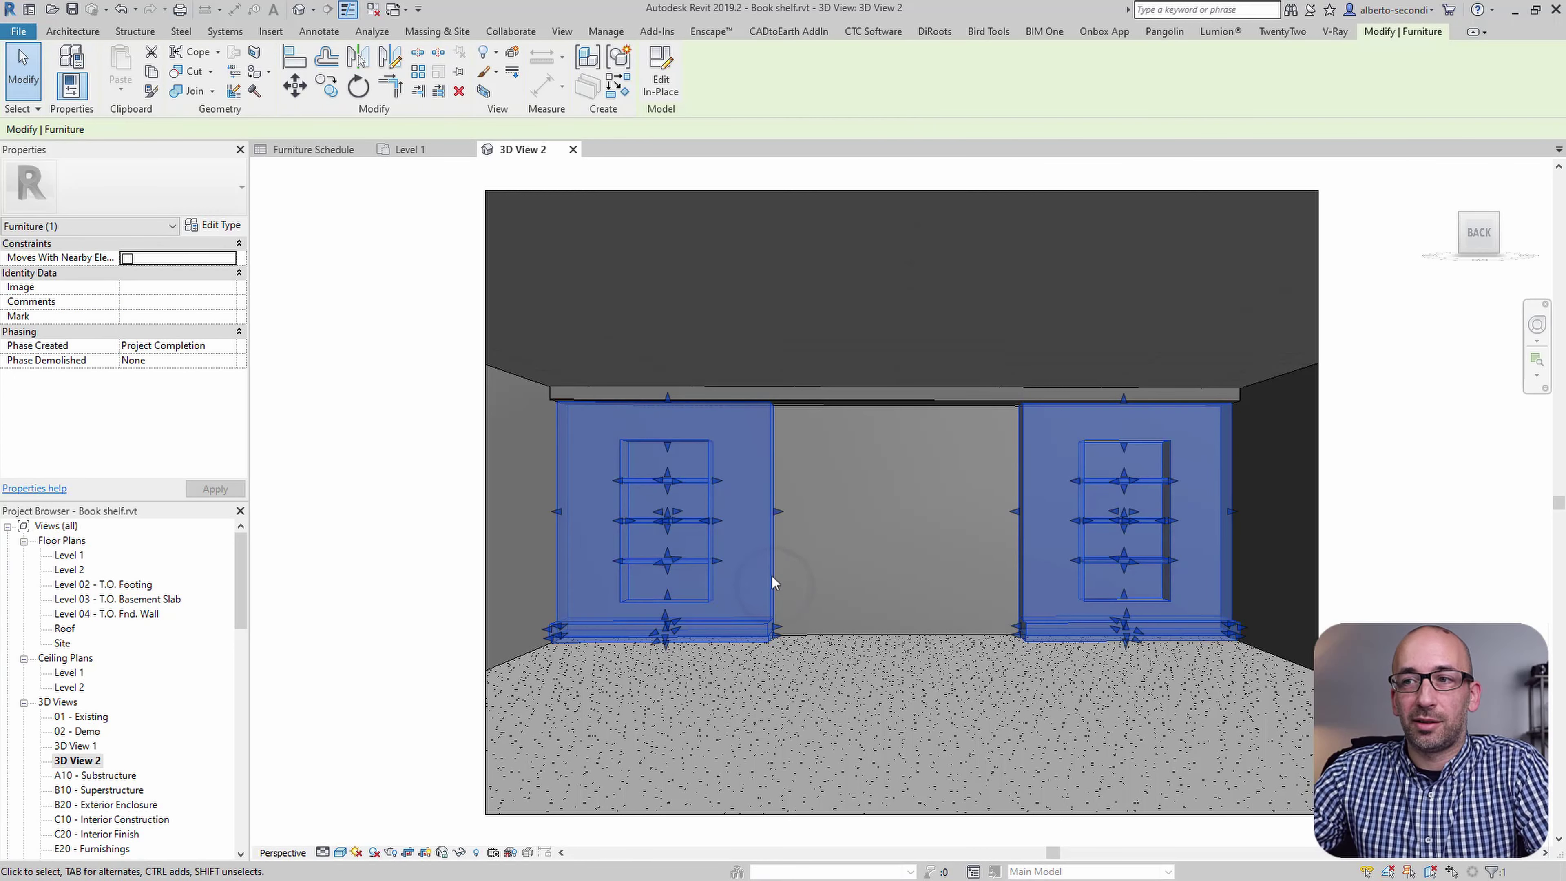
left_click(661, 83)
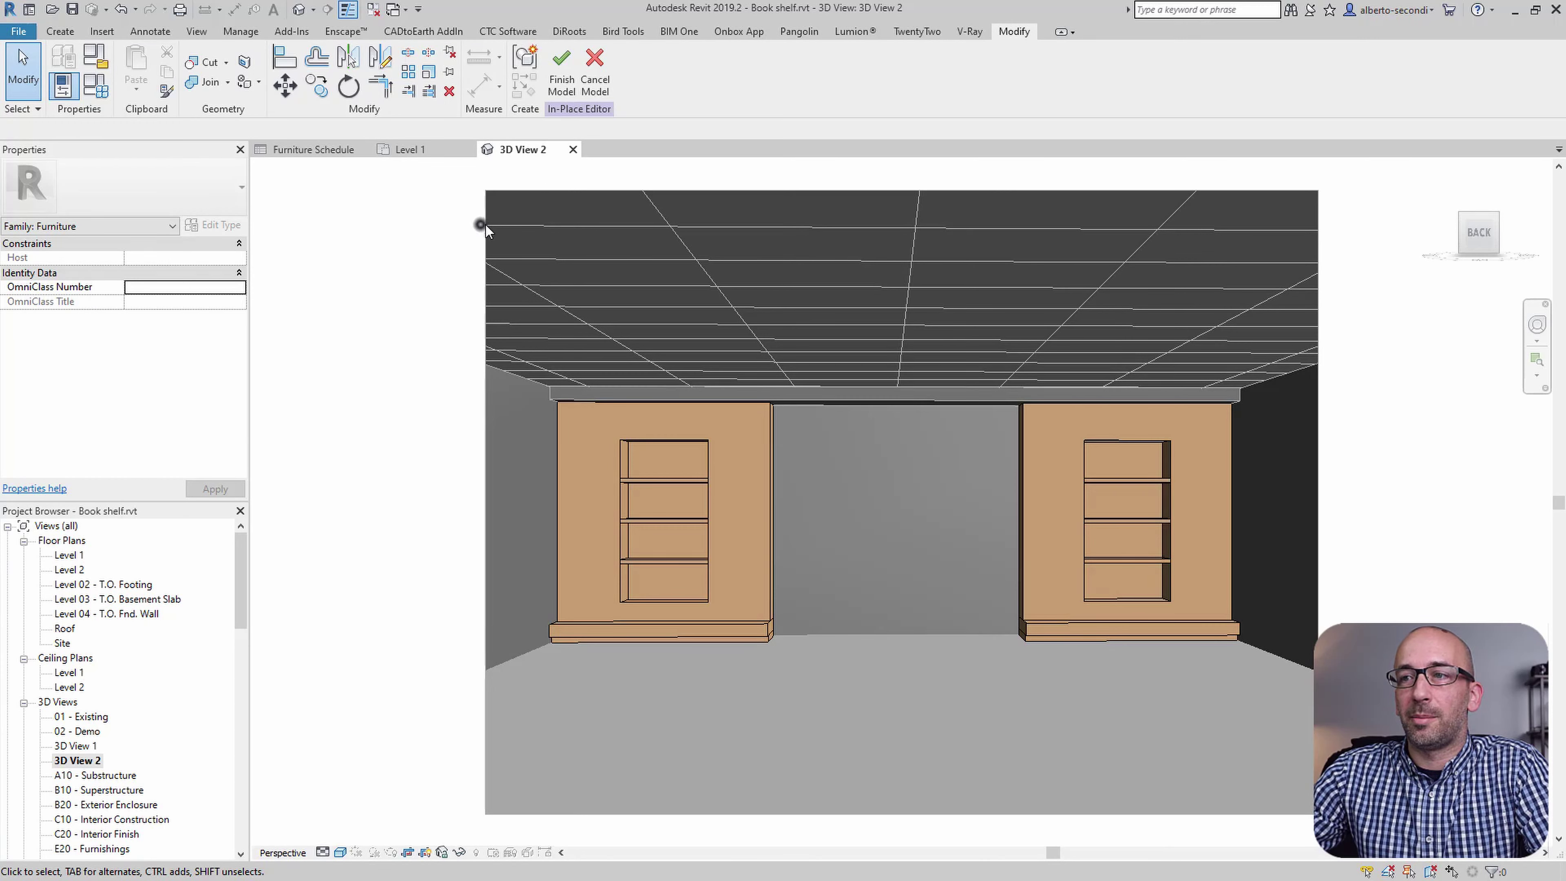
- Group every piece of both bookshelves into a model group named 'Book Shelf'
left_click_drag(485, 223, 1308, 745)
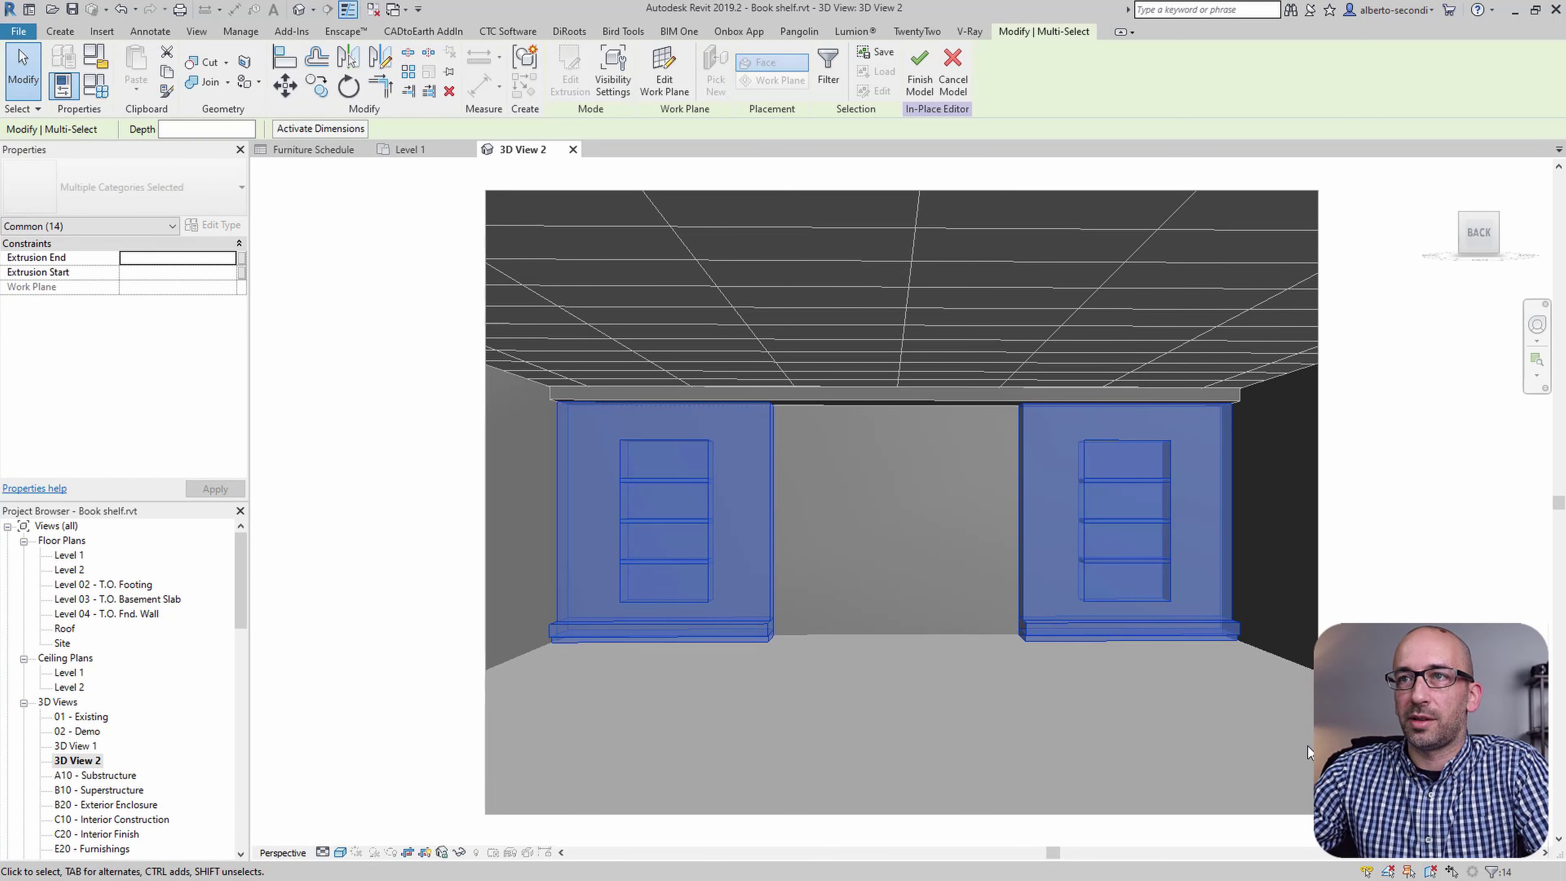
left_click(525, 61)
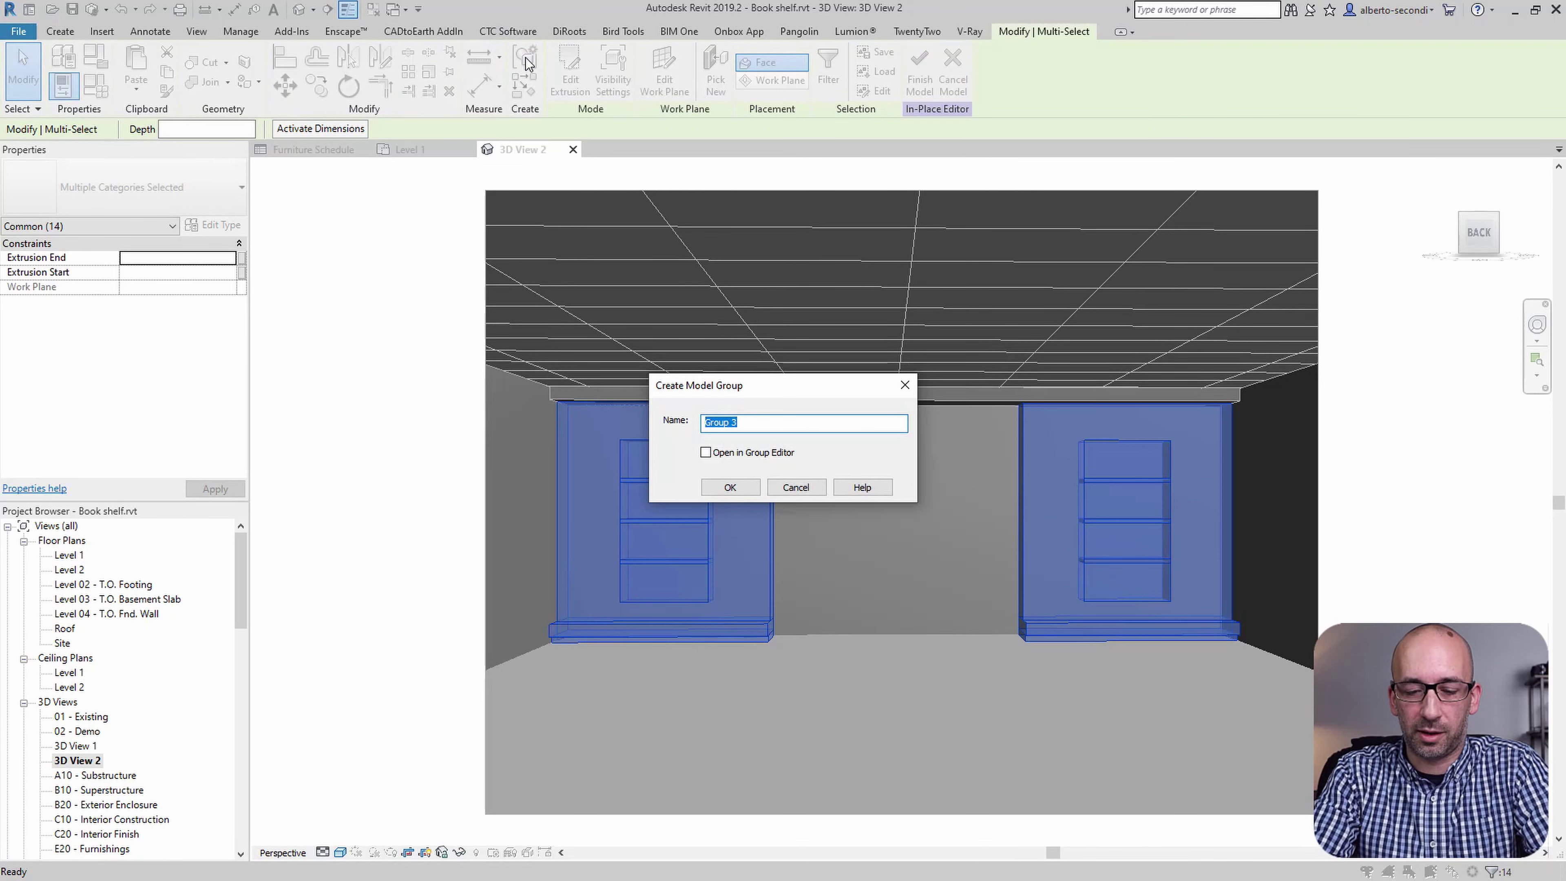
type("Book Sh")
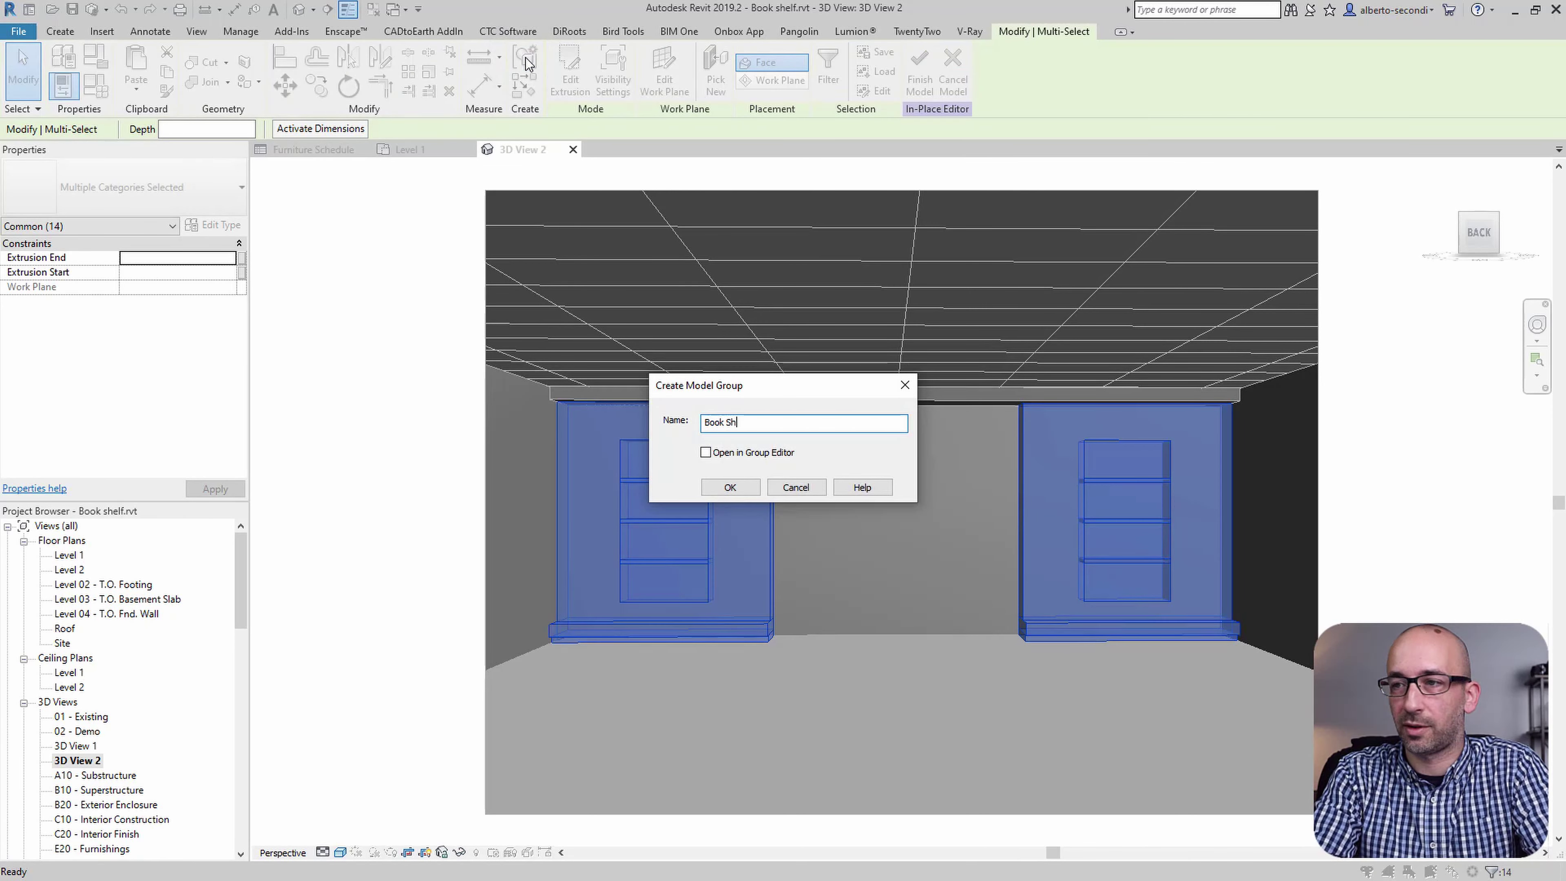
type("elf")
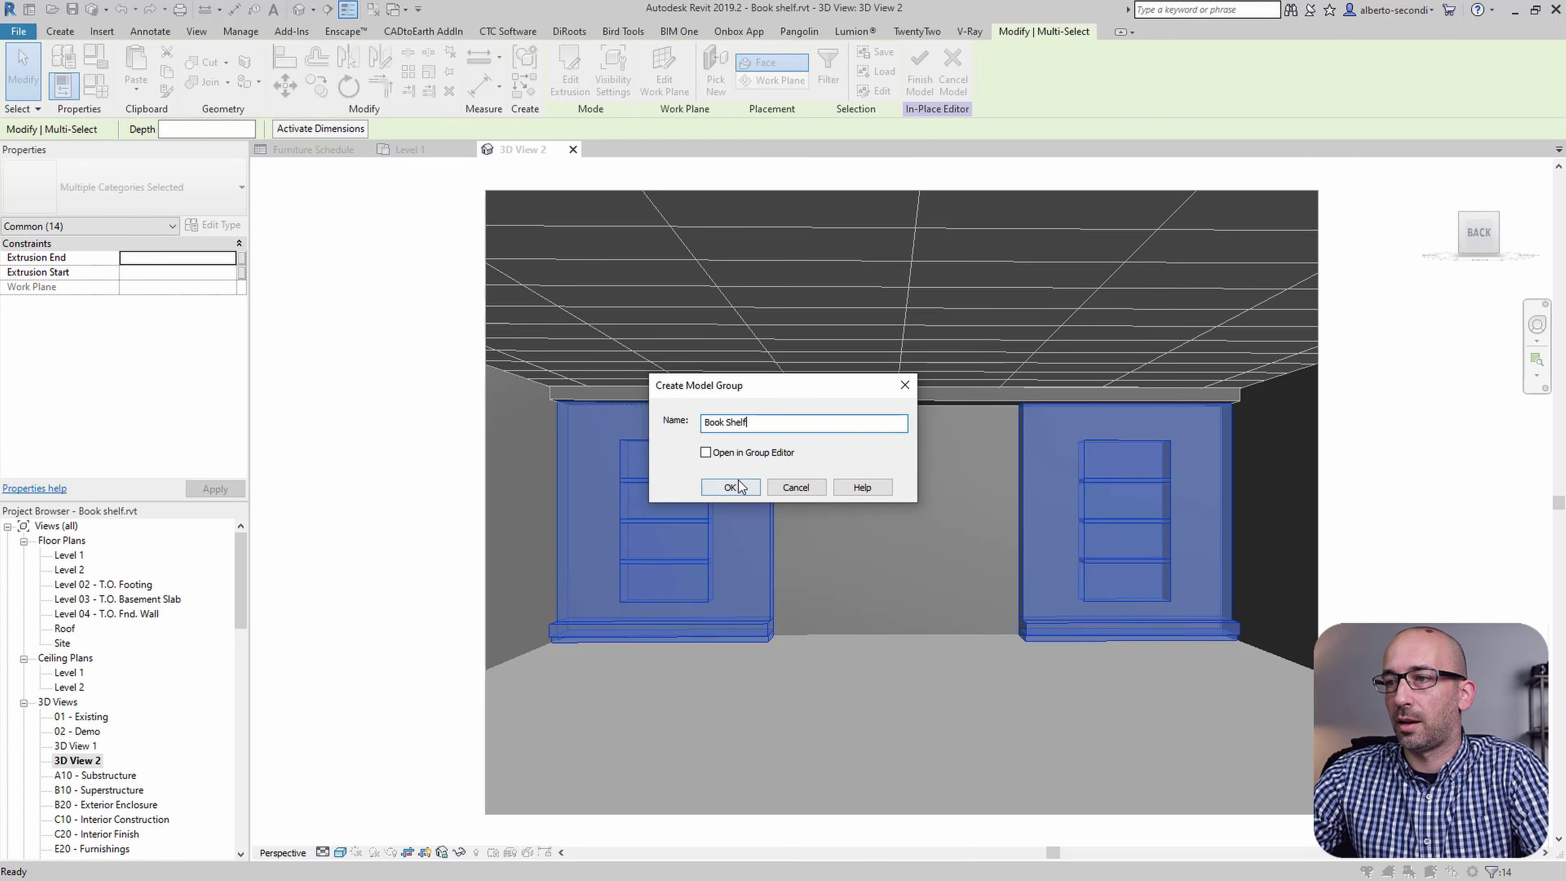
left_click(746, 486)
left_click(407, 486)
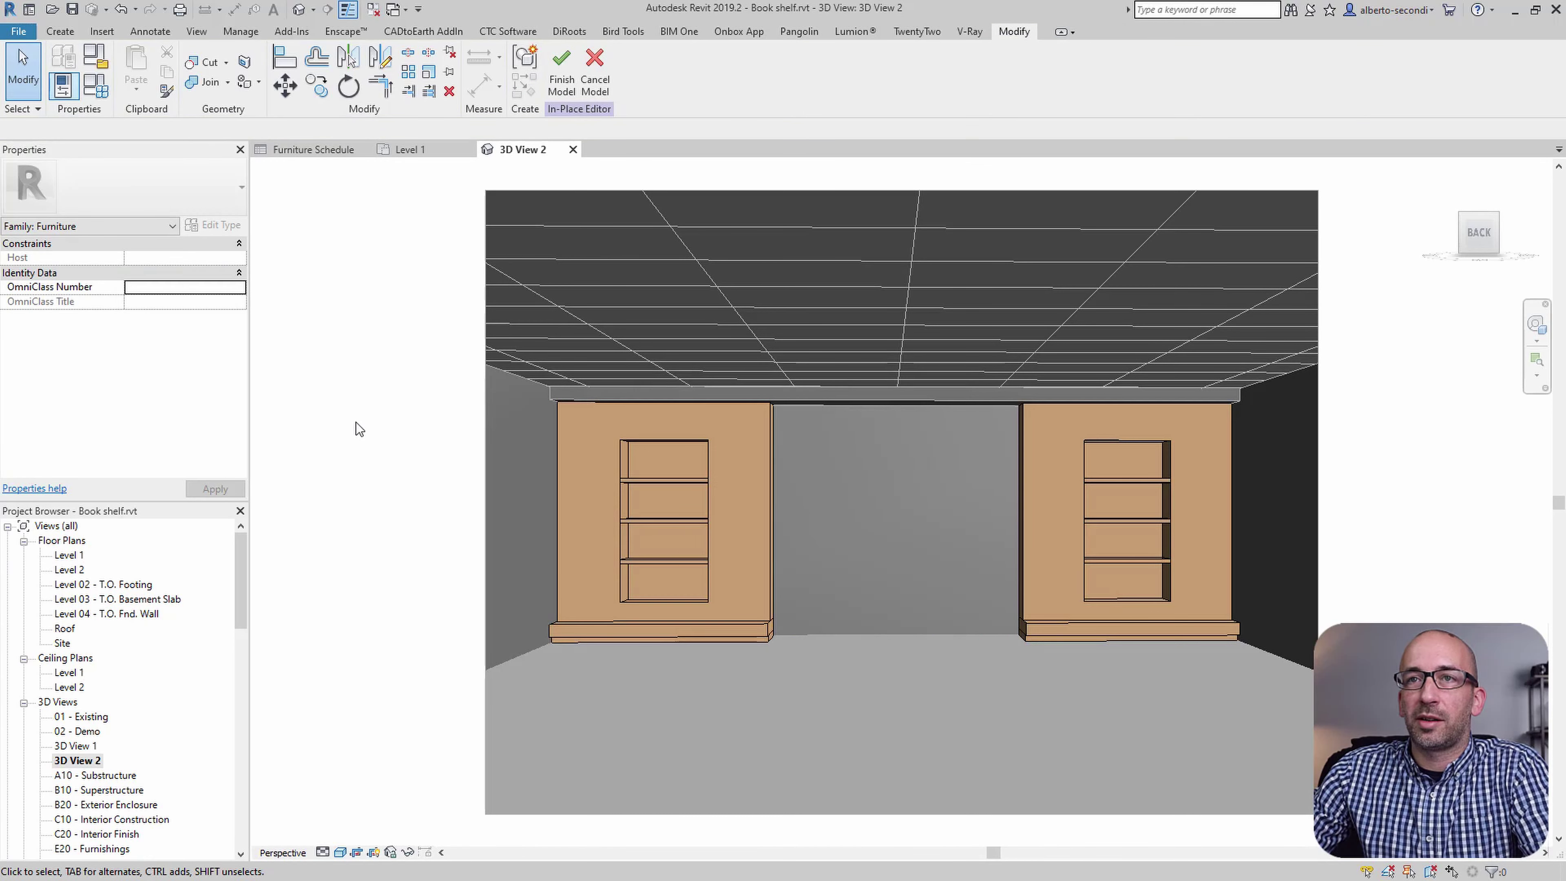
- Save the Book Shelf group to the library as Book Shelf.rfa in COMPONENT VS IN PLACE, then open it
left_click(20, 33)
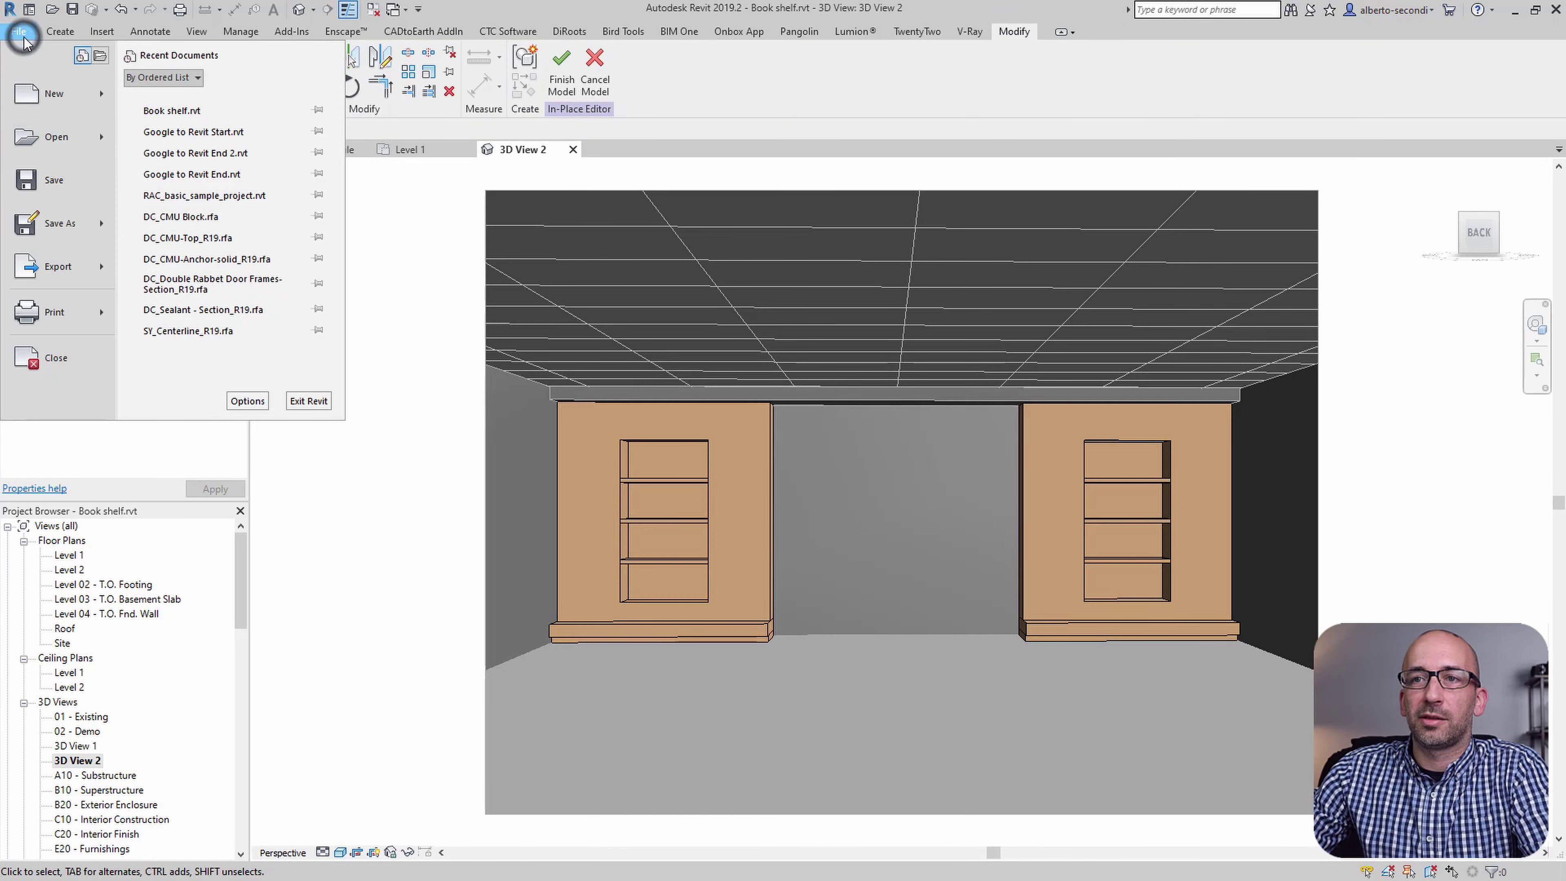
left_click(69, 226)
left_click(261, 317)
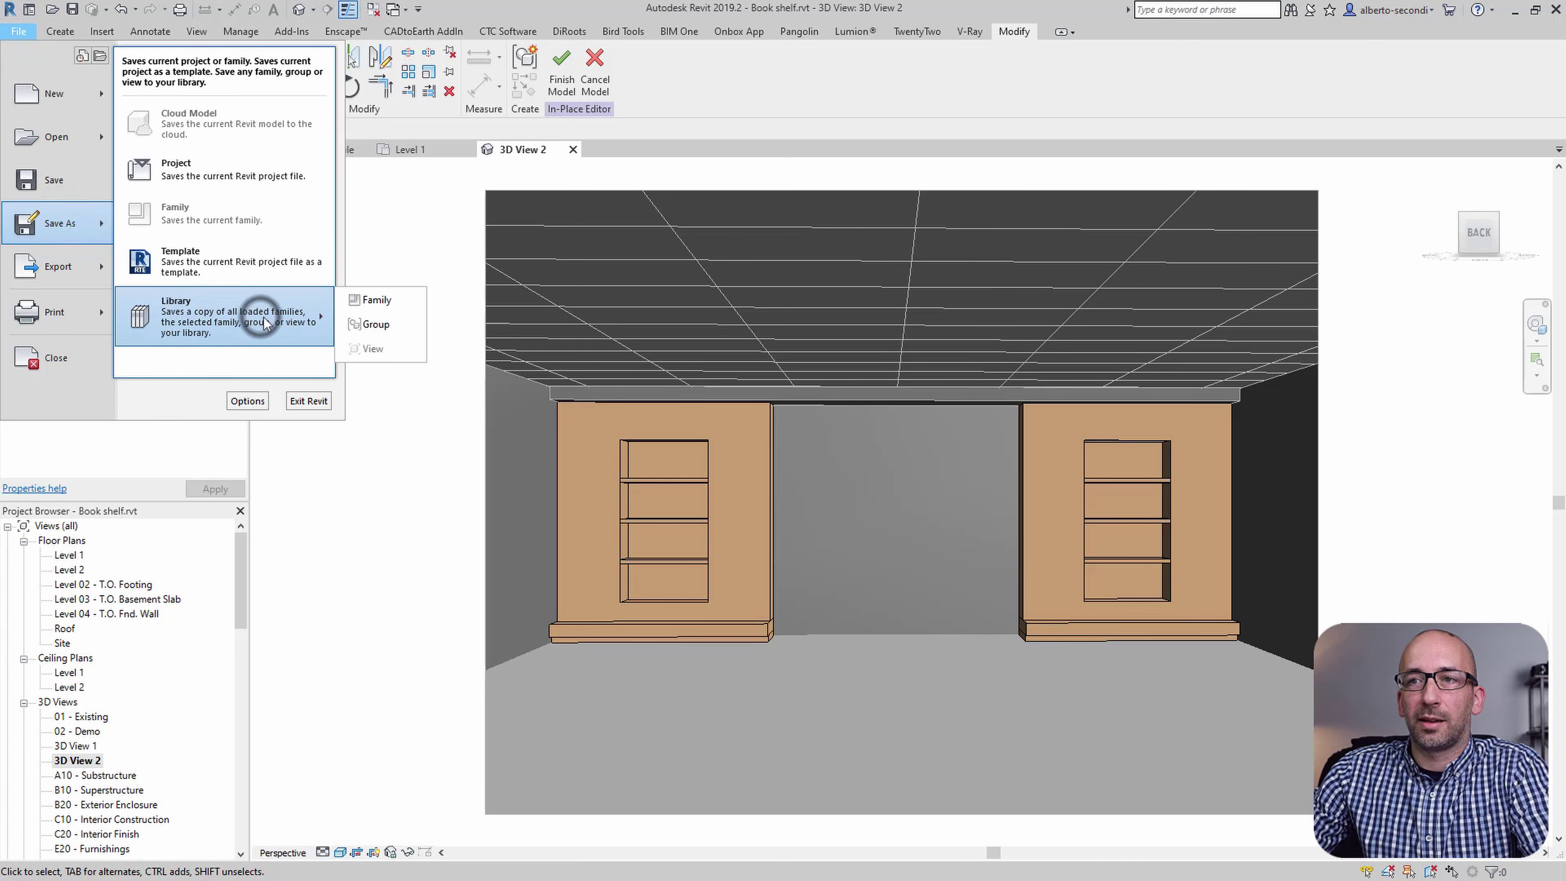
left_click(404, 326)
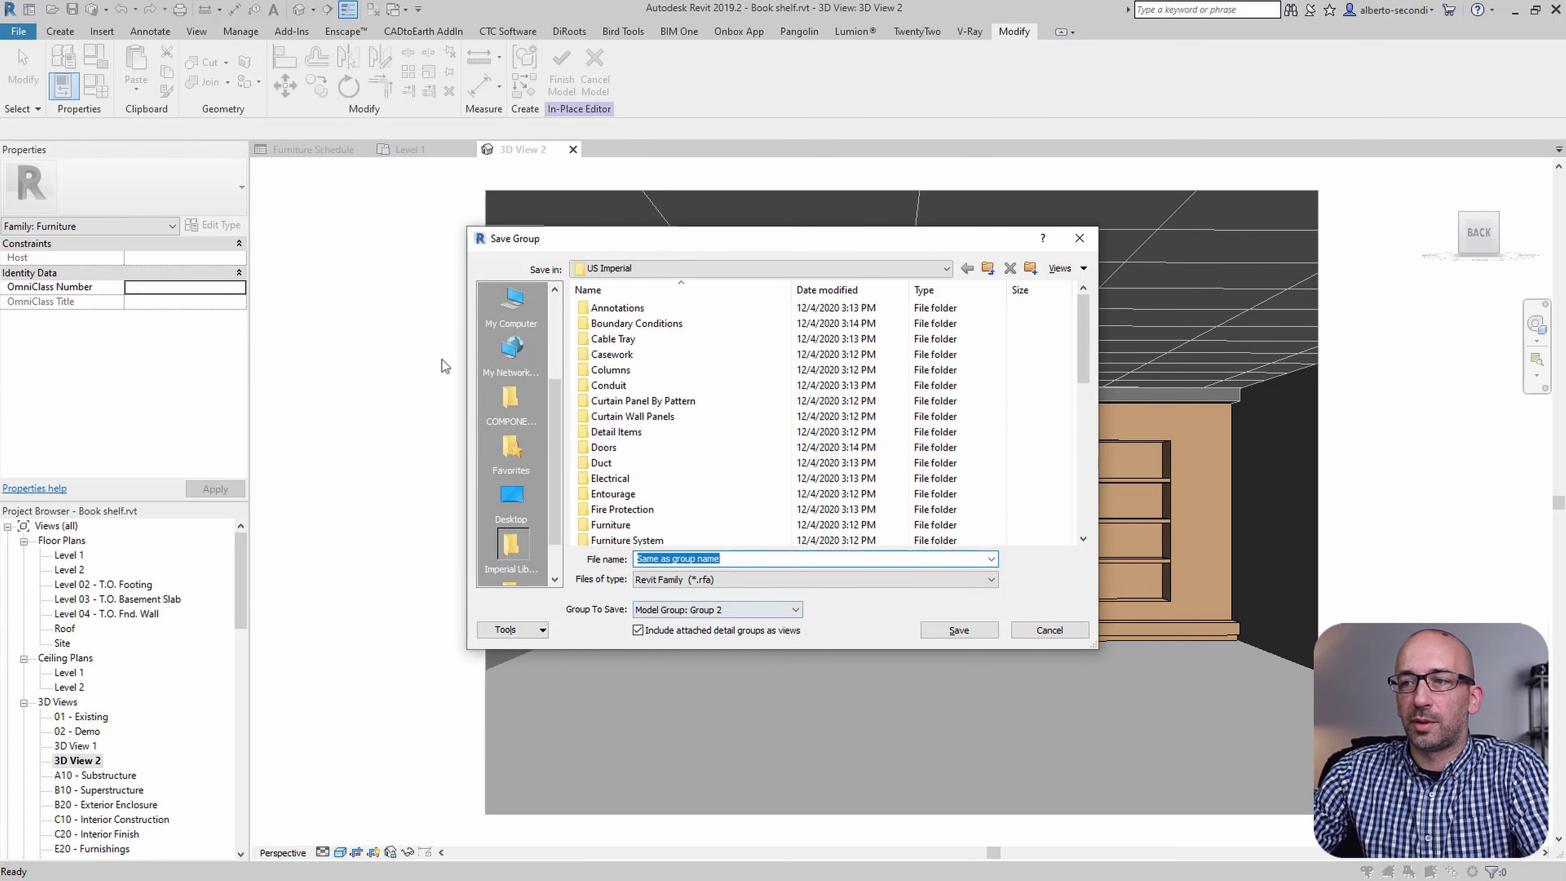
left_click(765, 610)
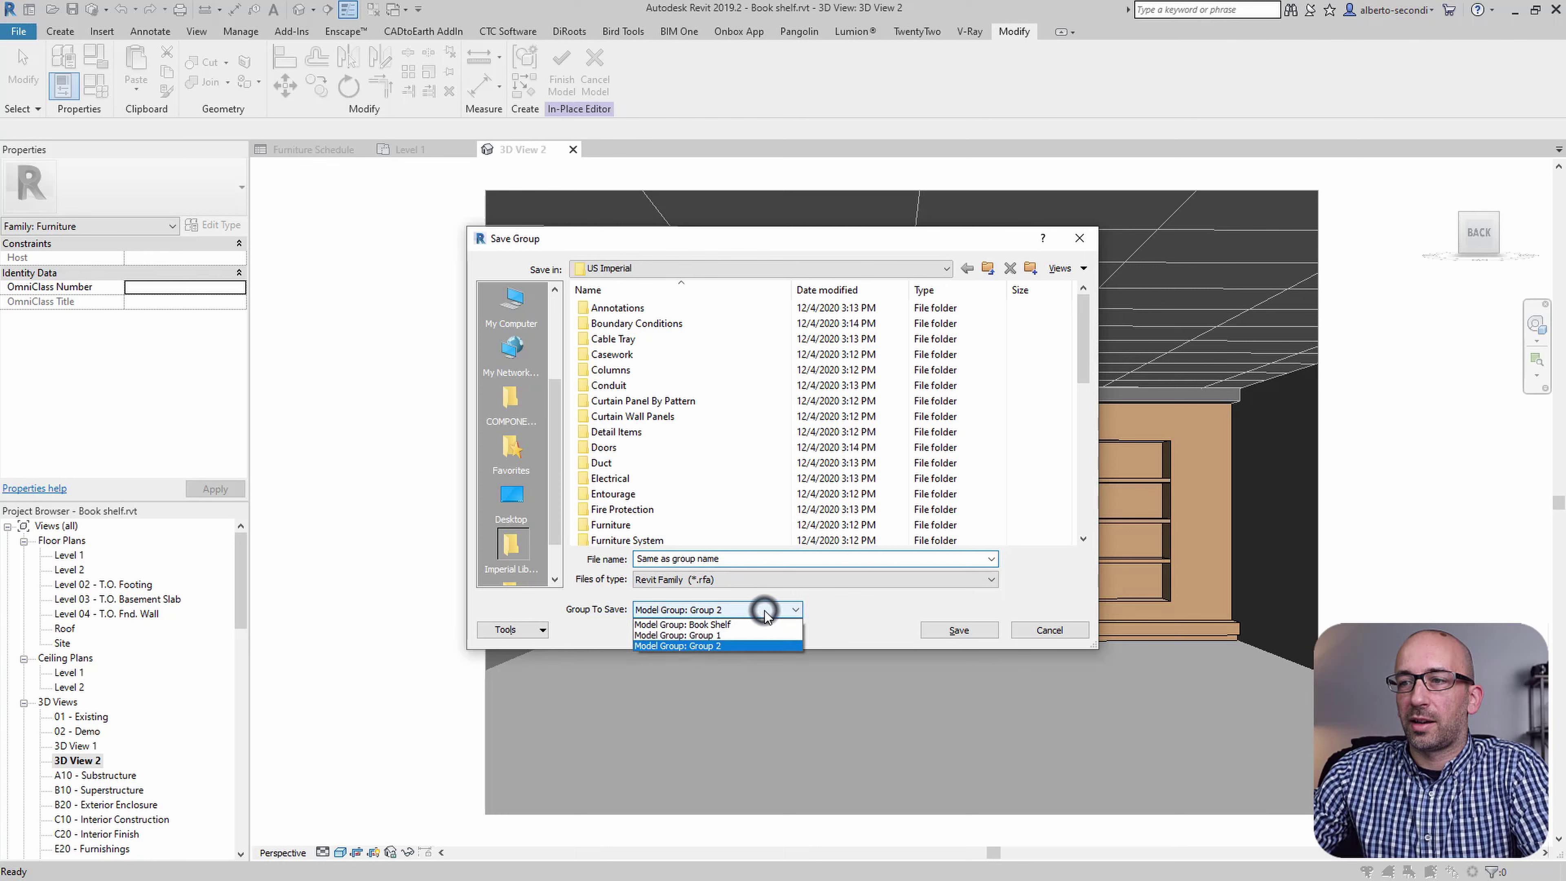
left_click(727, 624)
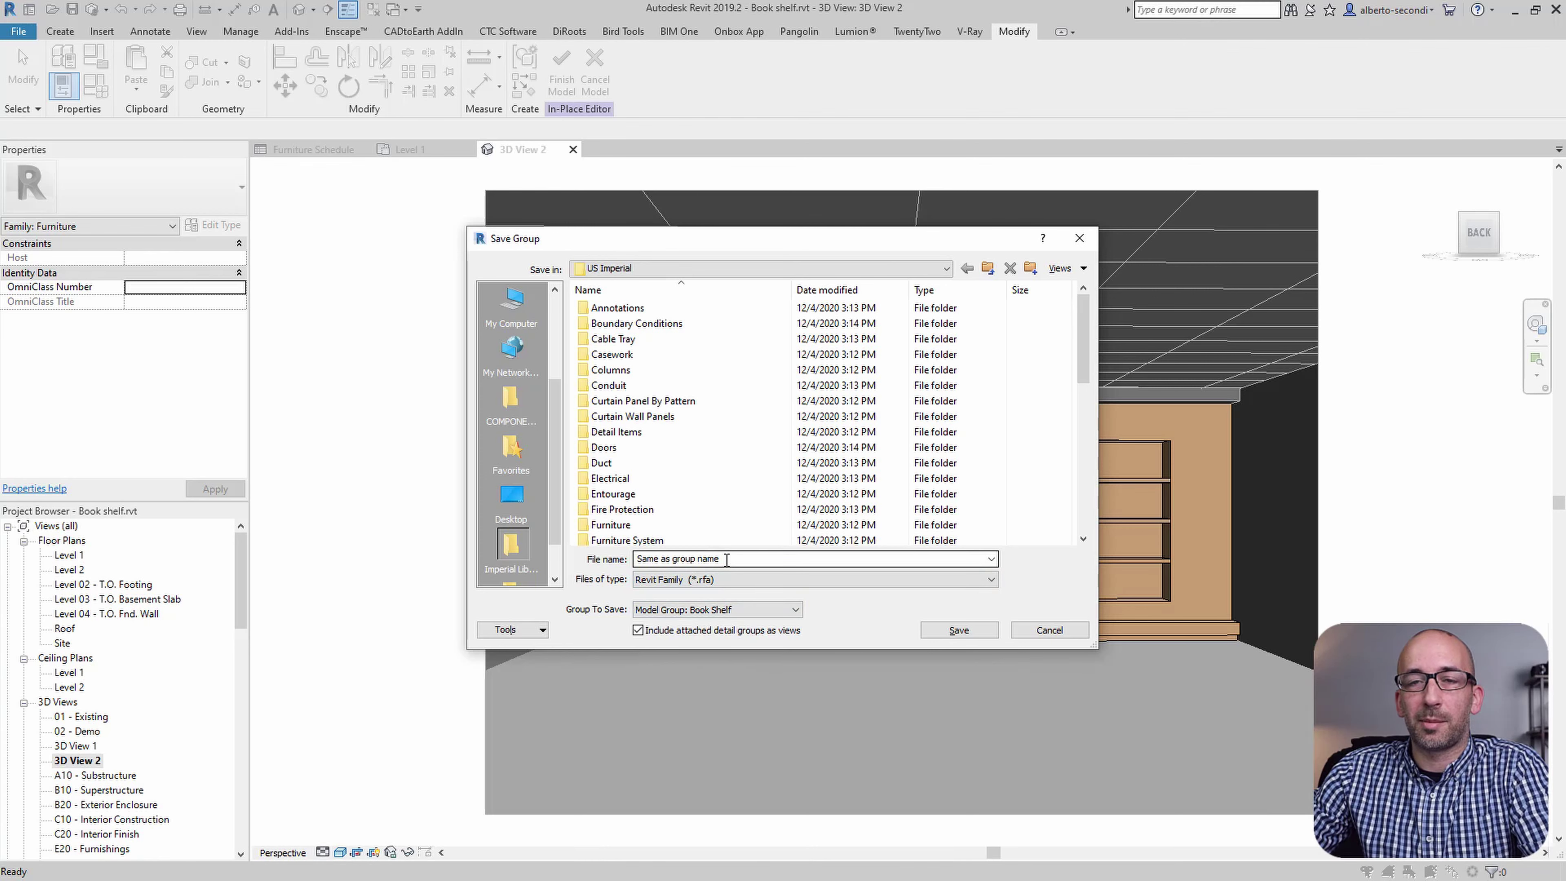
left_click(511, 399)
left_click(953, 628)
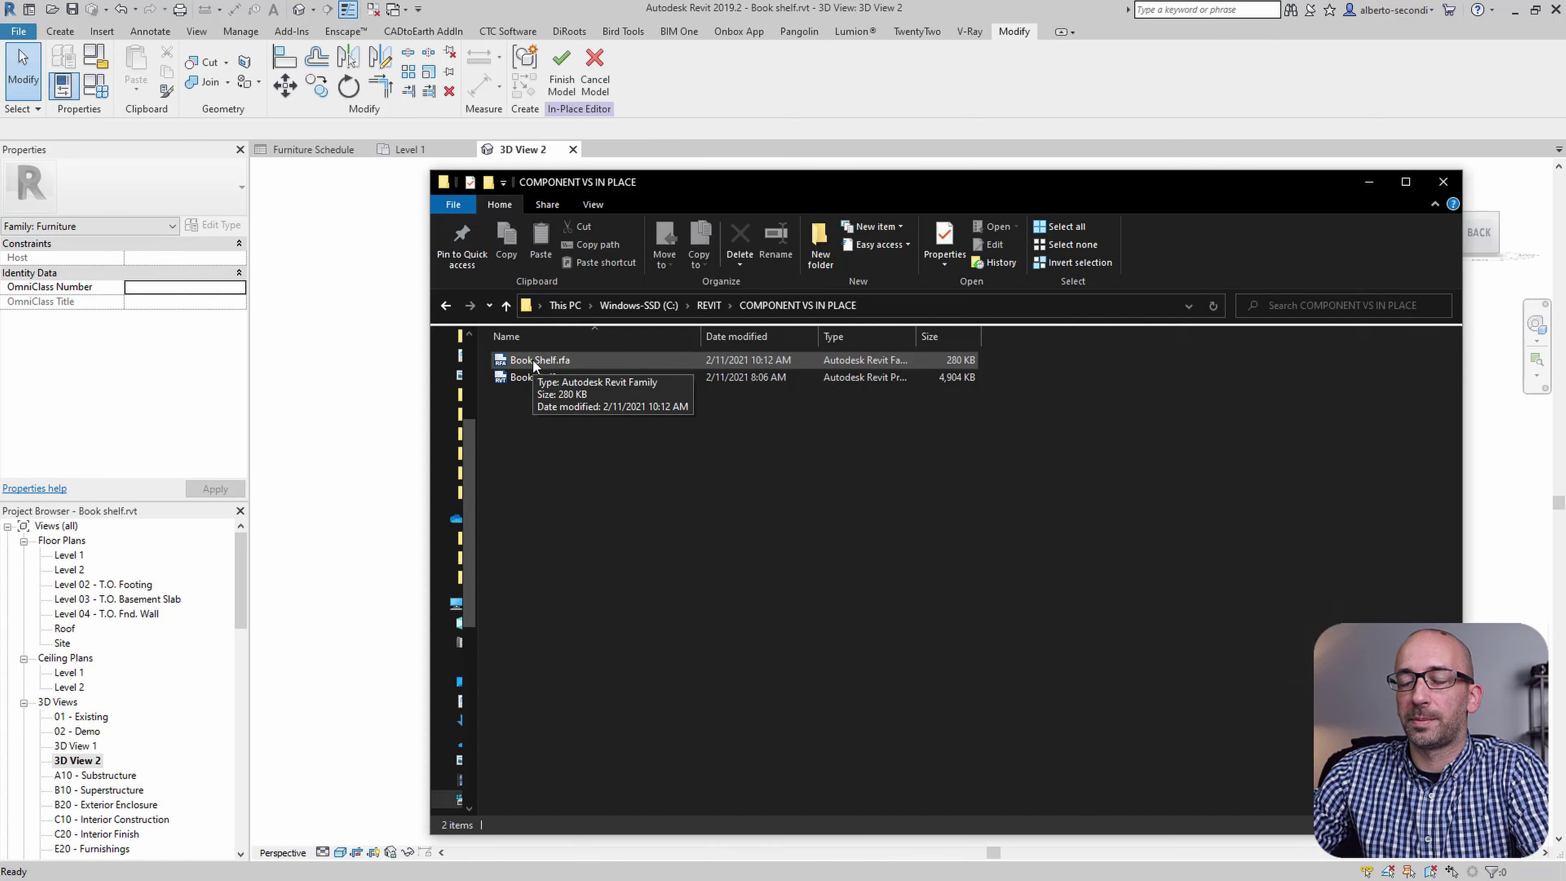
left_click(532, 357)
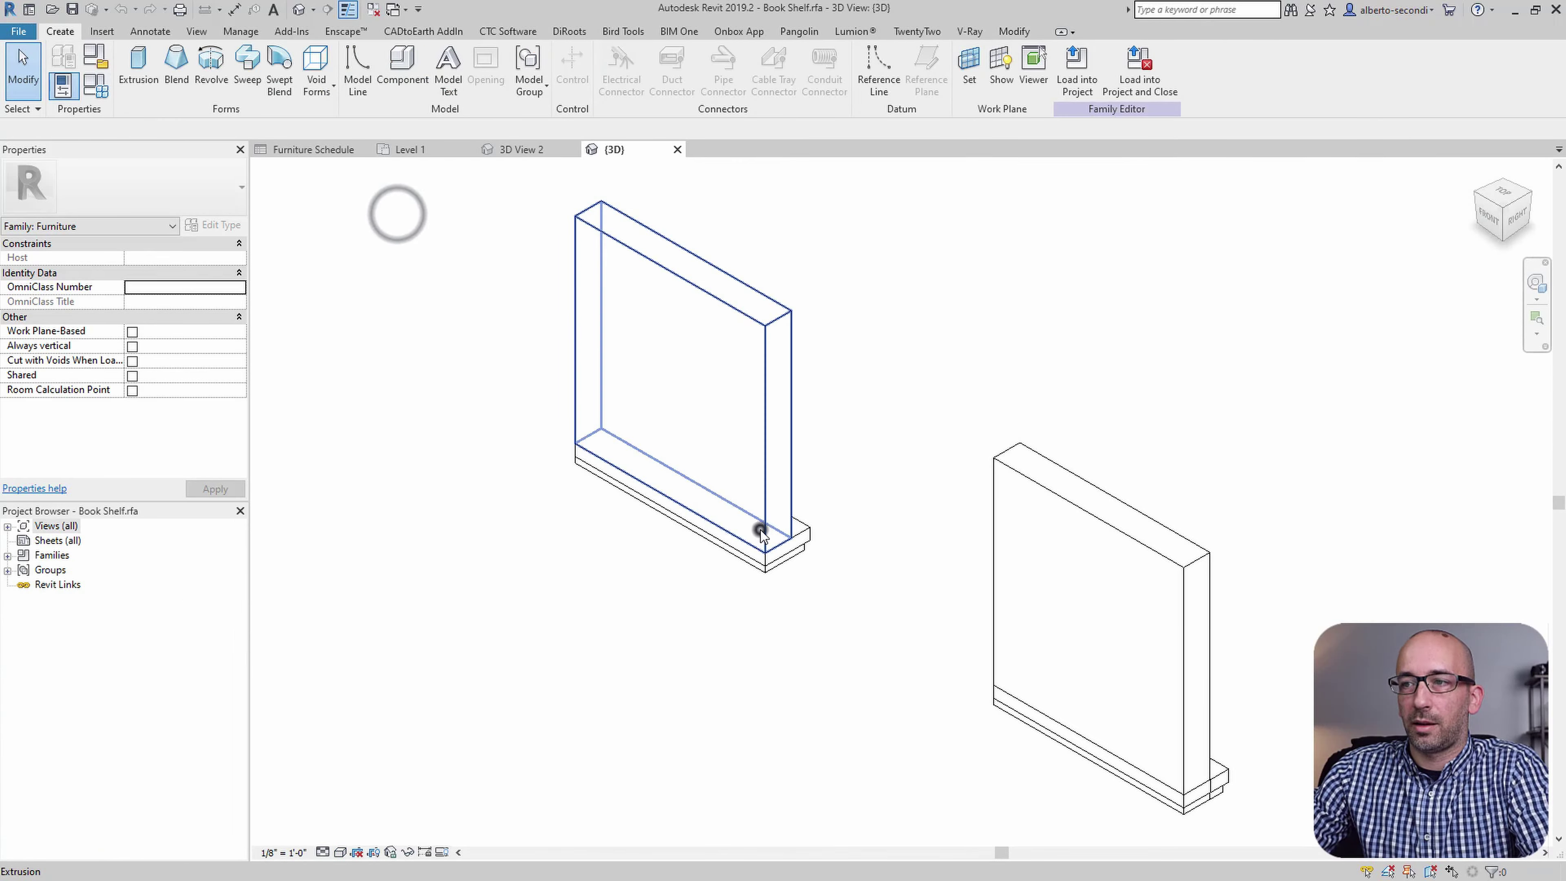
- Orbit the Book Shelf family model to view the shelves from behind
left_click(762, 534)
mouse_move(758, 528)
middle_mouse_down("shift")
mouse_move(688, 637)
mouse_move(769, 549)
middle_mouse_up("shift")
scroll(689, 632, "down", 3)
left_click(688, 634)
- Cut the left and right shelf extrusions with their voids using Cut Geometry
scroll(789, 531, "up", 3)
scroll(801, 507, "up", 2)
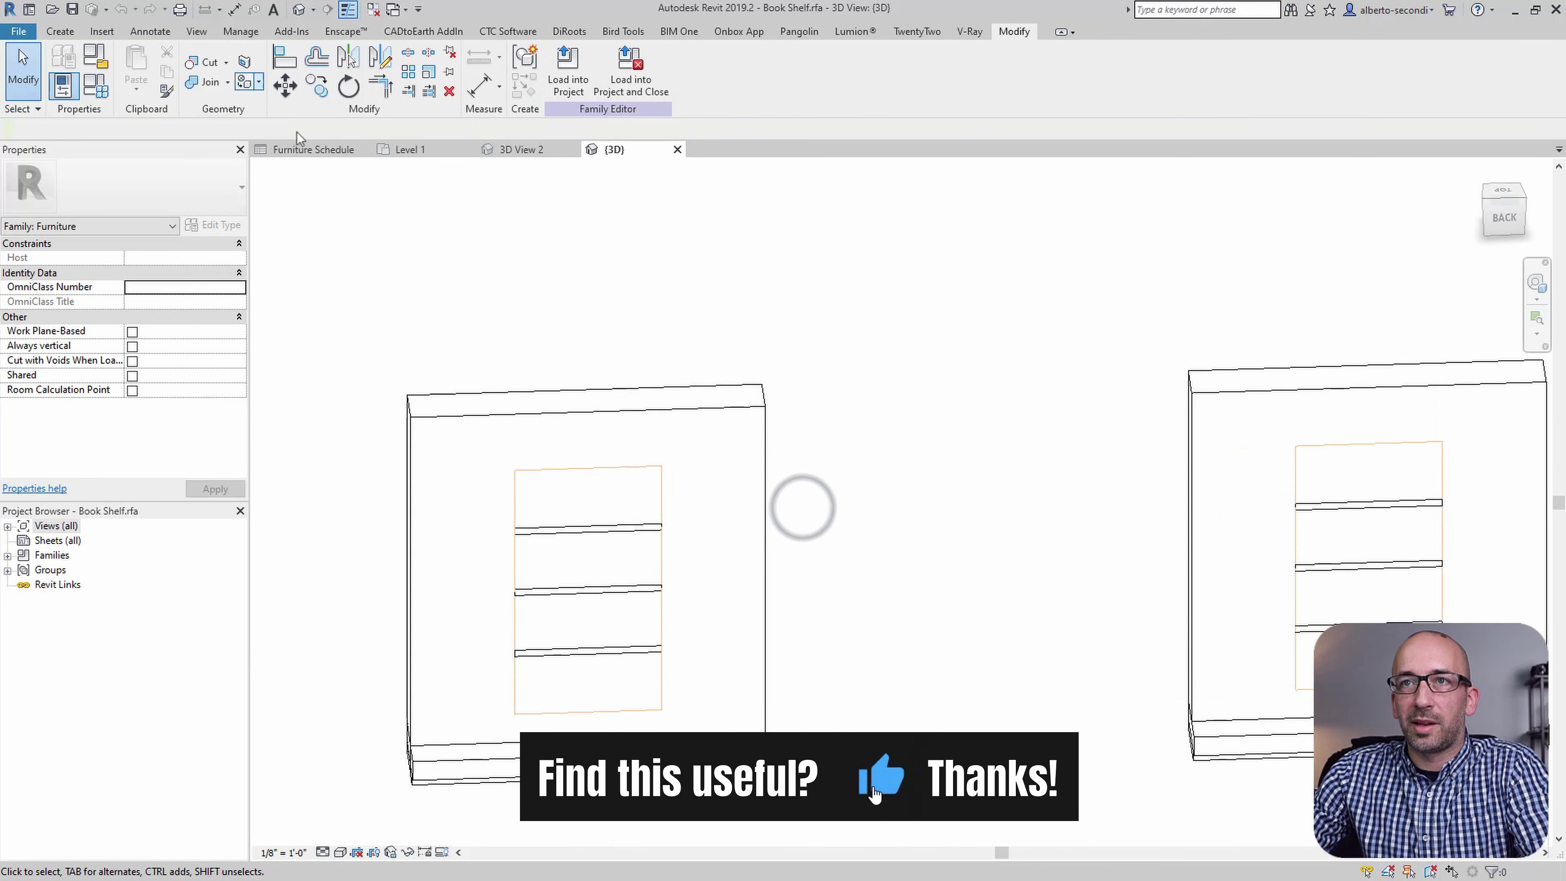
left_click(204, 63)
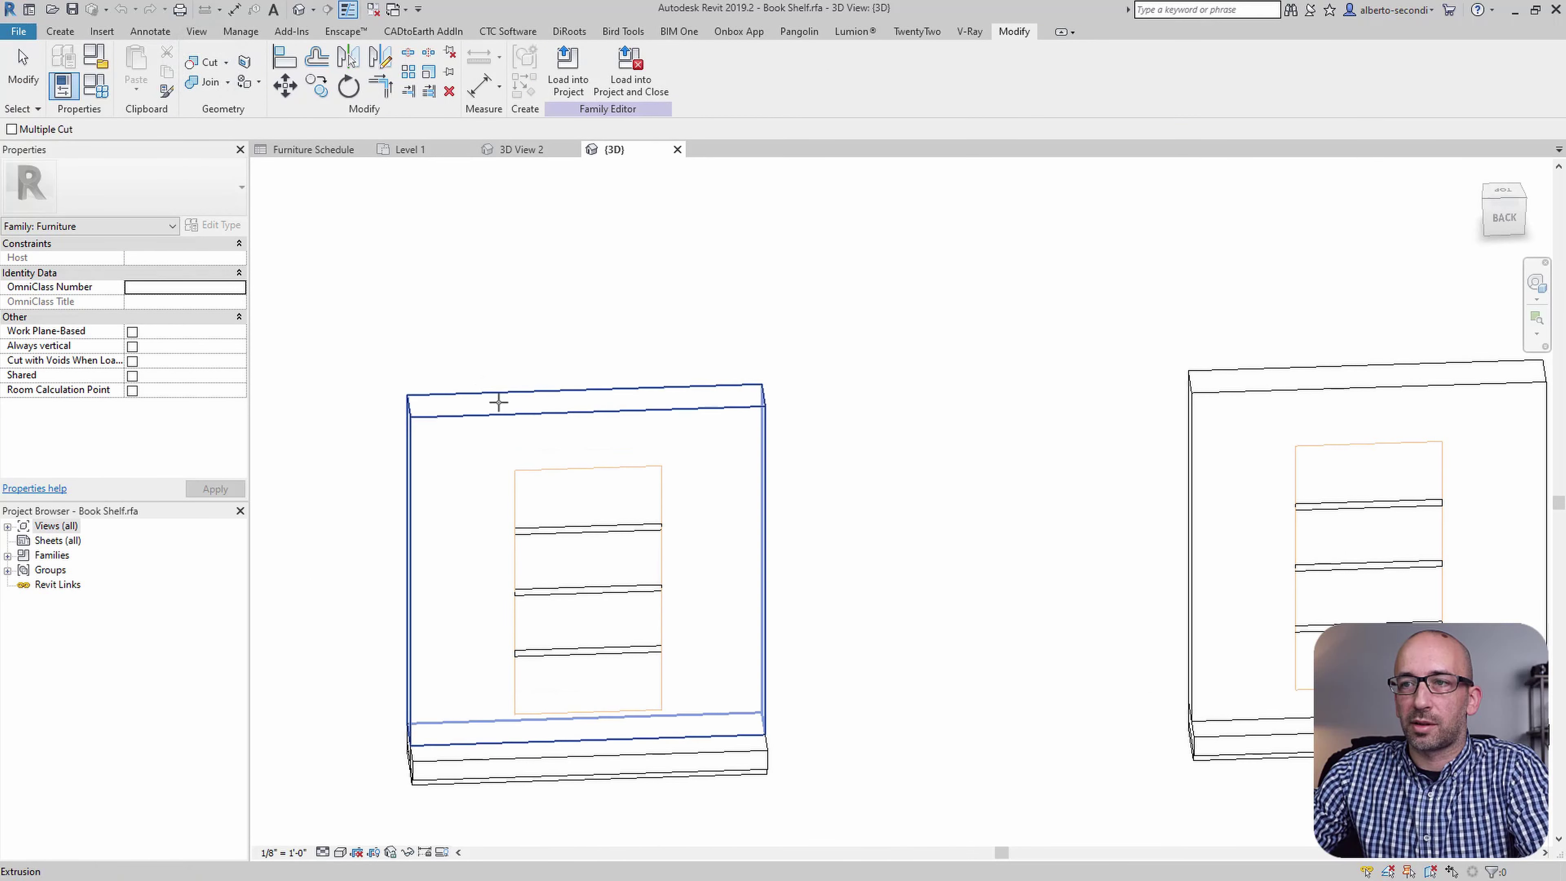
left_click(511, 417)
left_click(535, 465)
middle_click_drag(1200, 456, 805, 375)
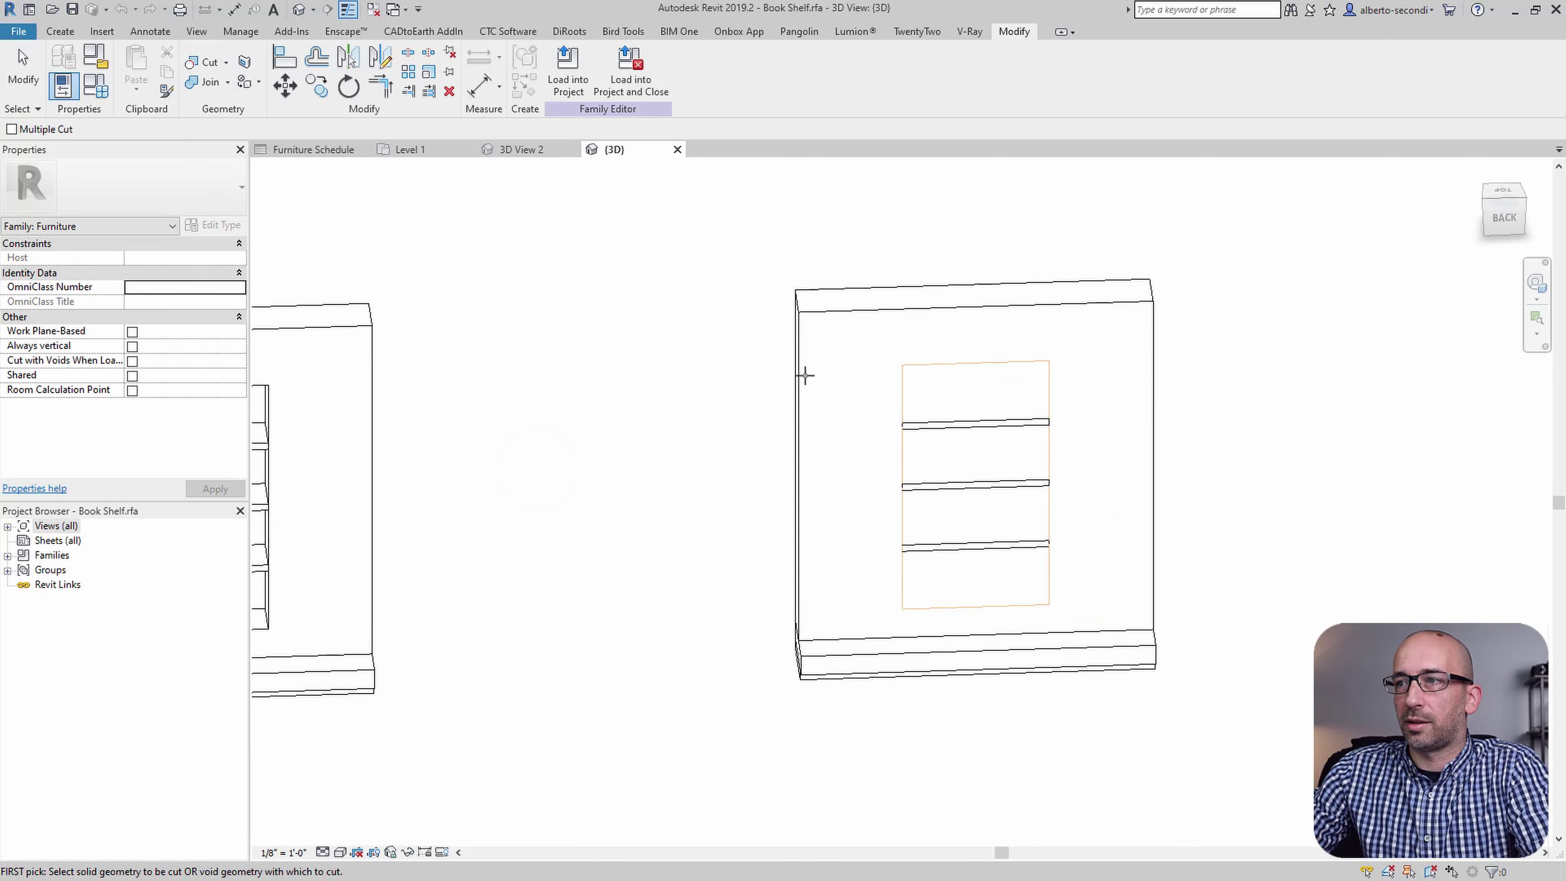
left_click(992, 310)
left_click(992, 363)
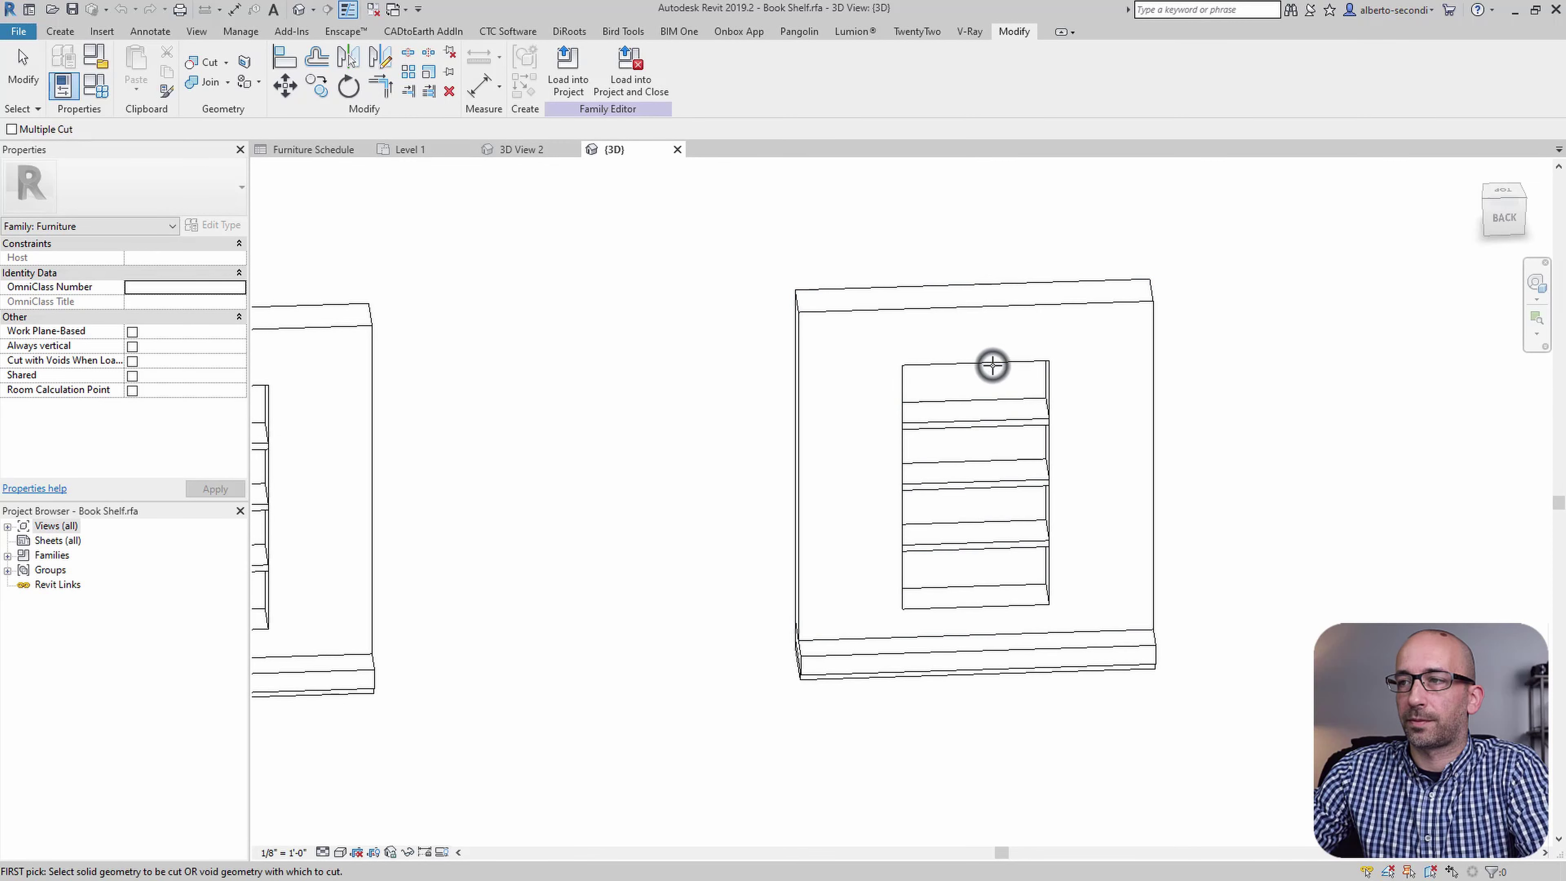
scroll(860, 420, "down", 2)
left_click(32, 82)
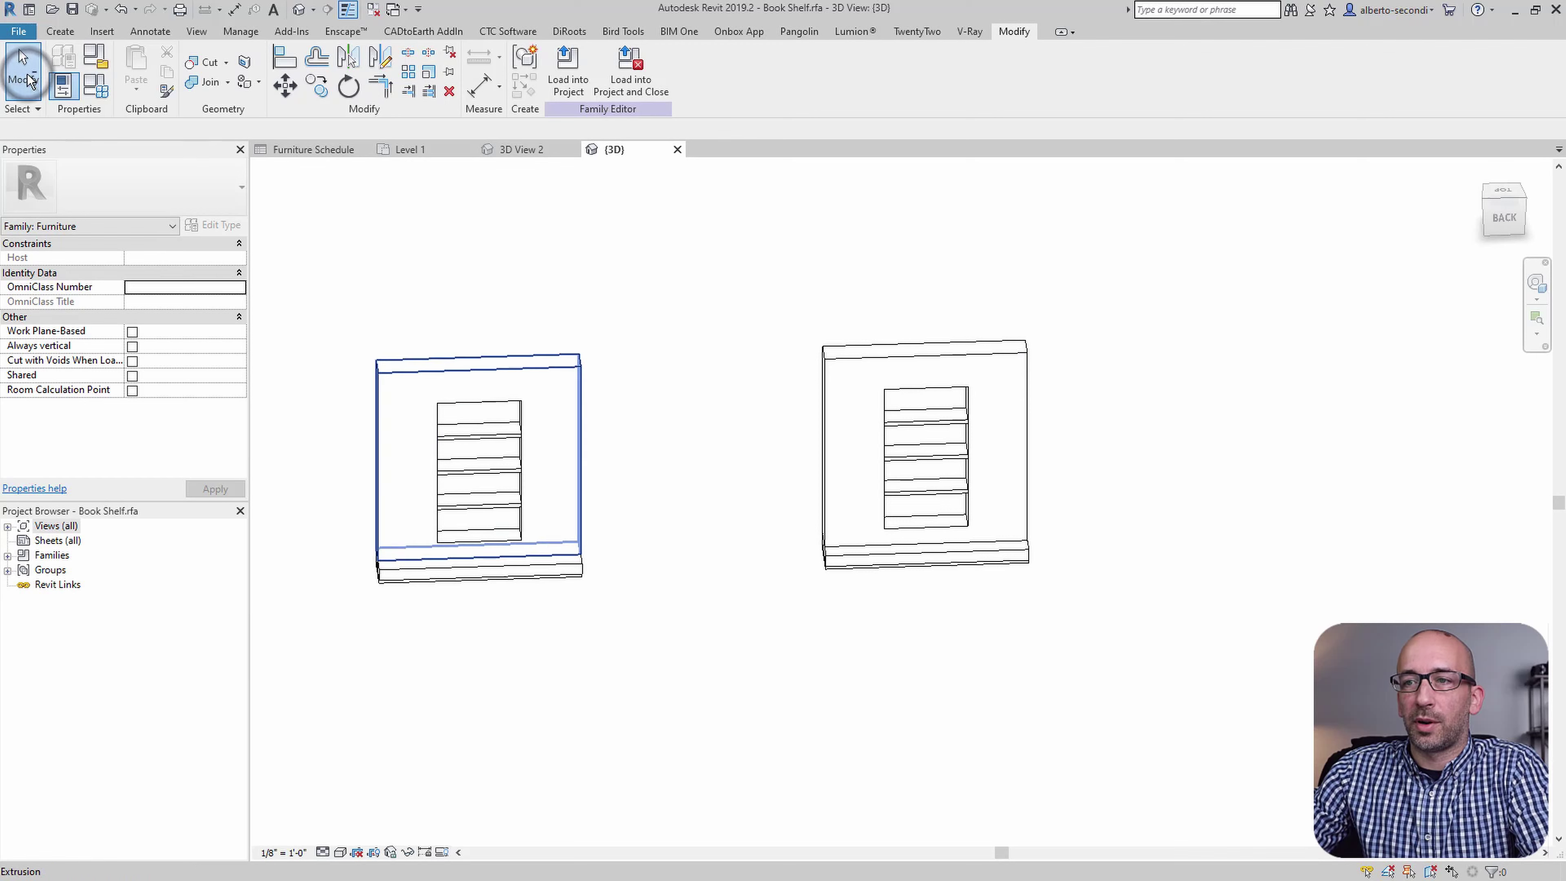
- Set the 3D view to the Shaded visual style and check the left extrusion's Wood - Stained material
middle_click_drag(481, 432, 524, 425, "shift")
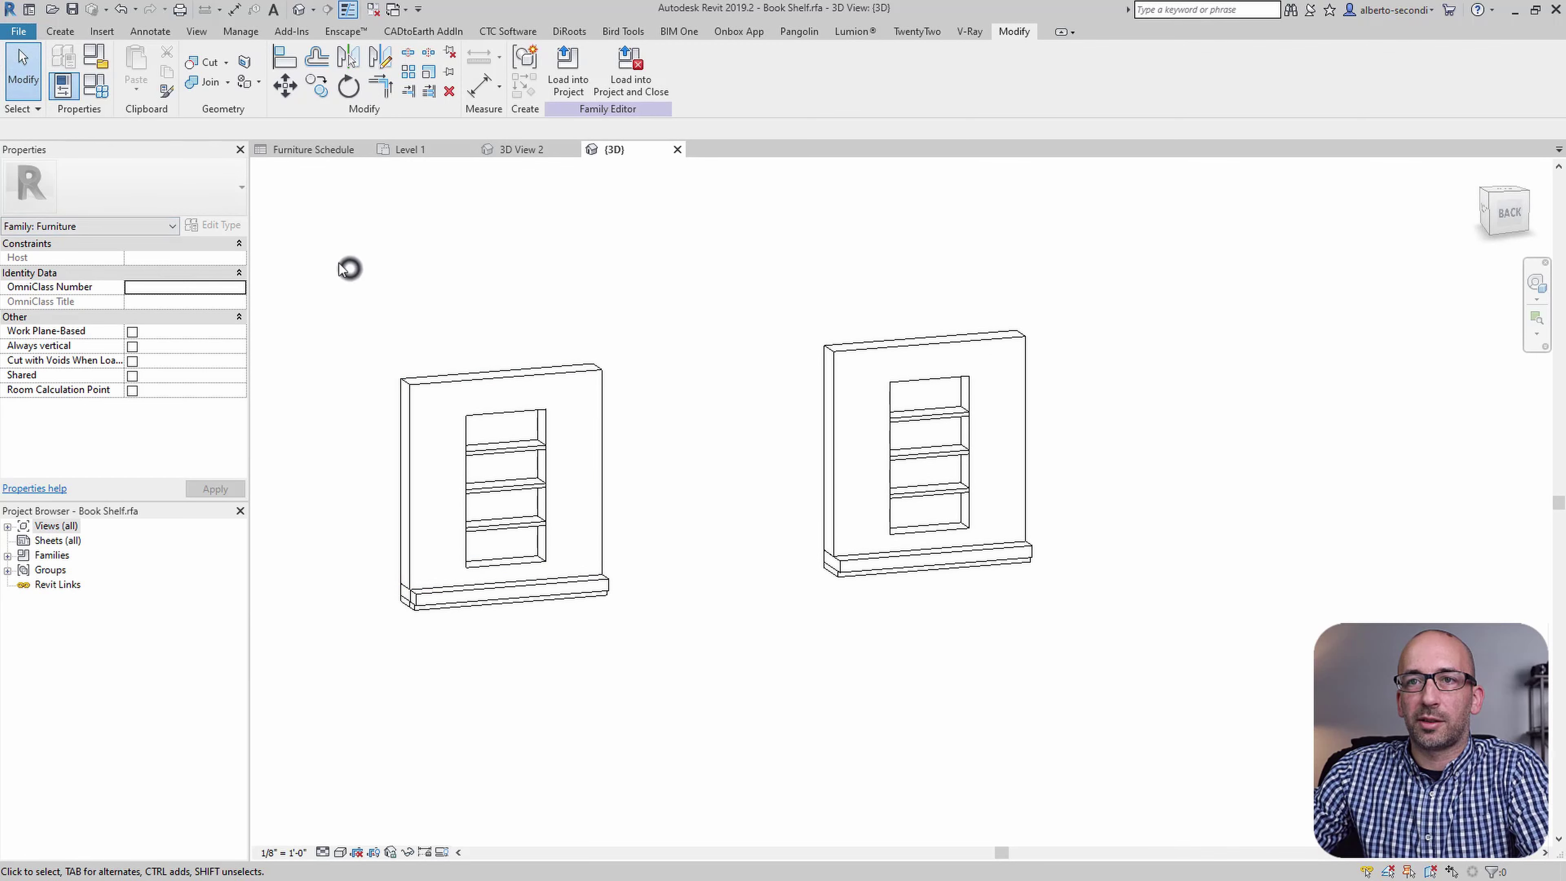
left_click(340, 852)
left_click(359, 786)
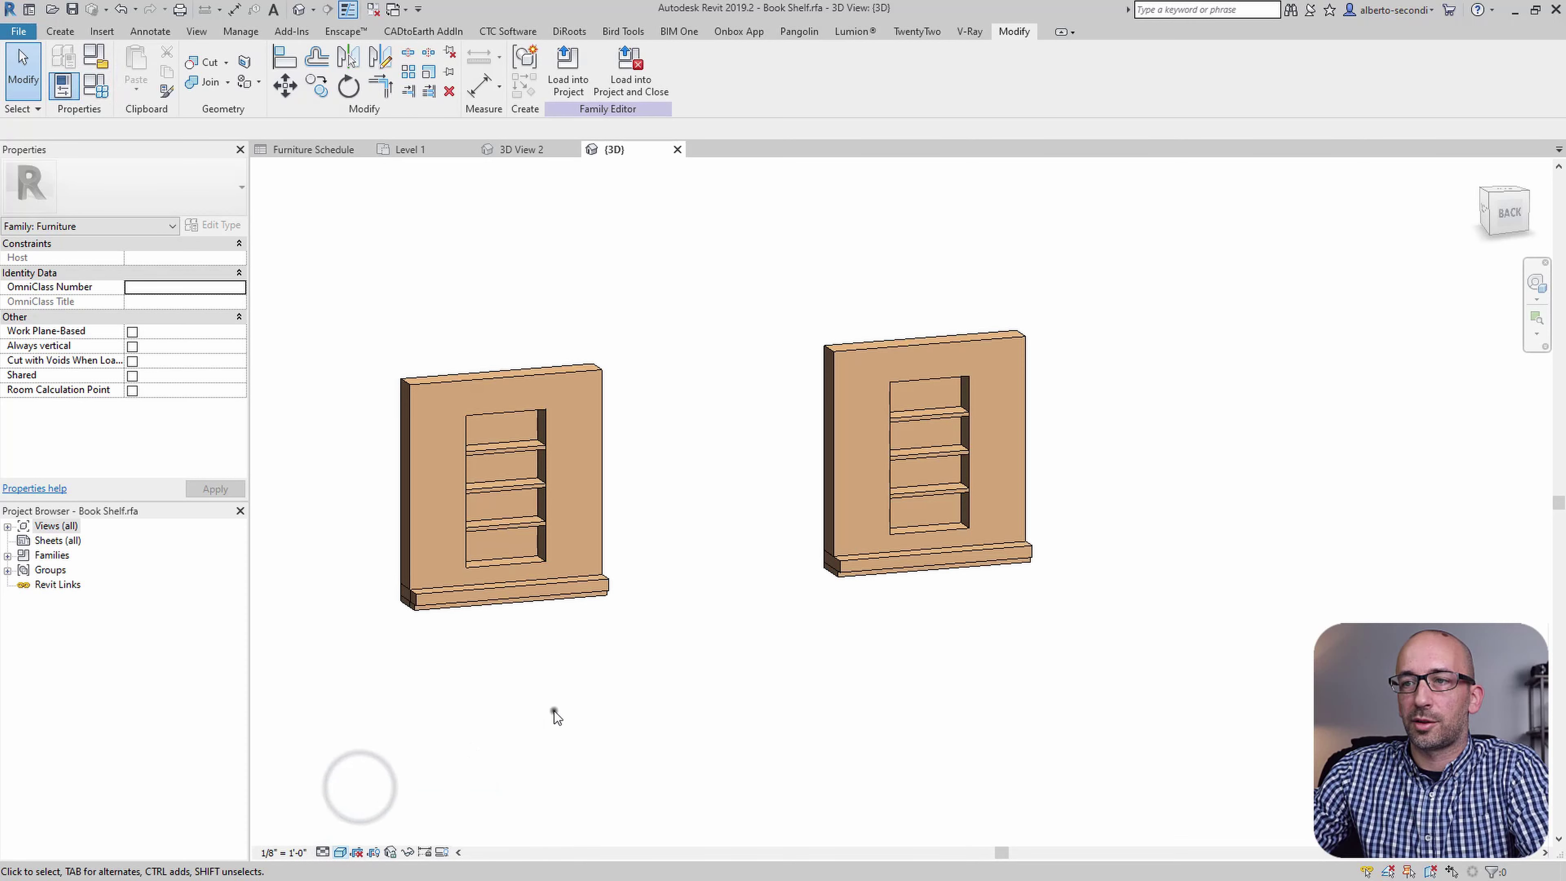
middle_click_drag(570, 686, 579, 491, "shift")
left_click(580, 491)
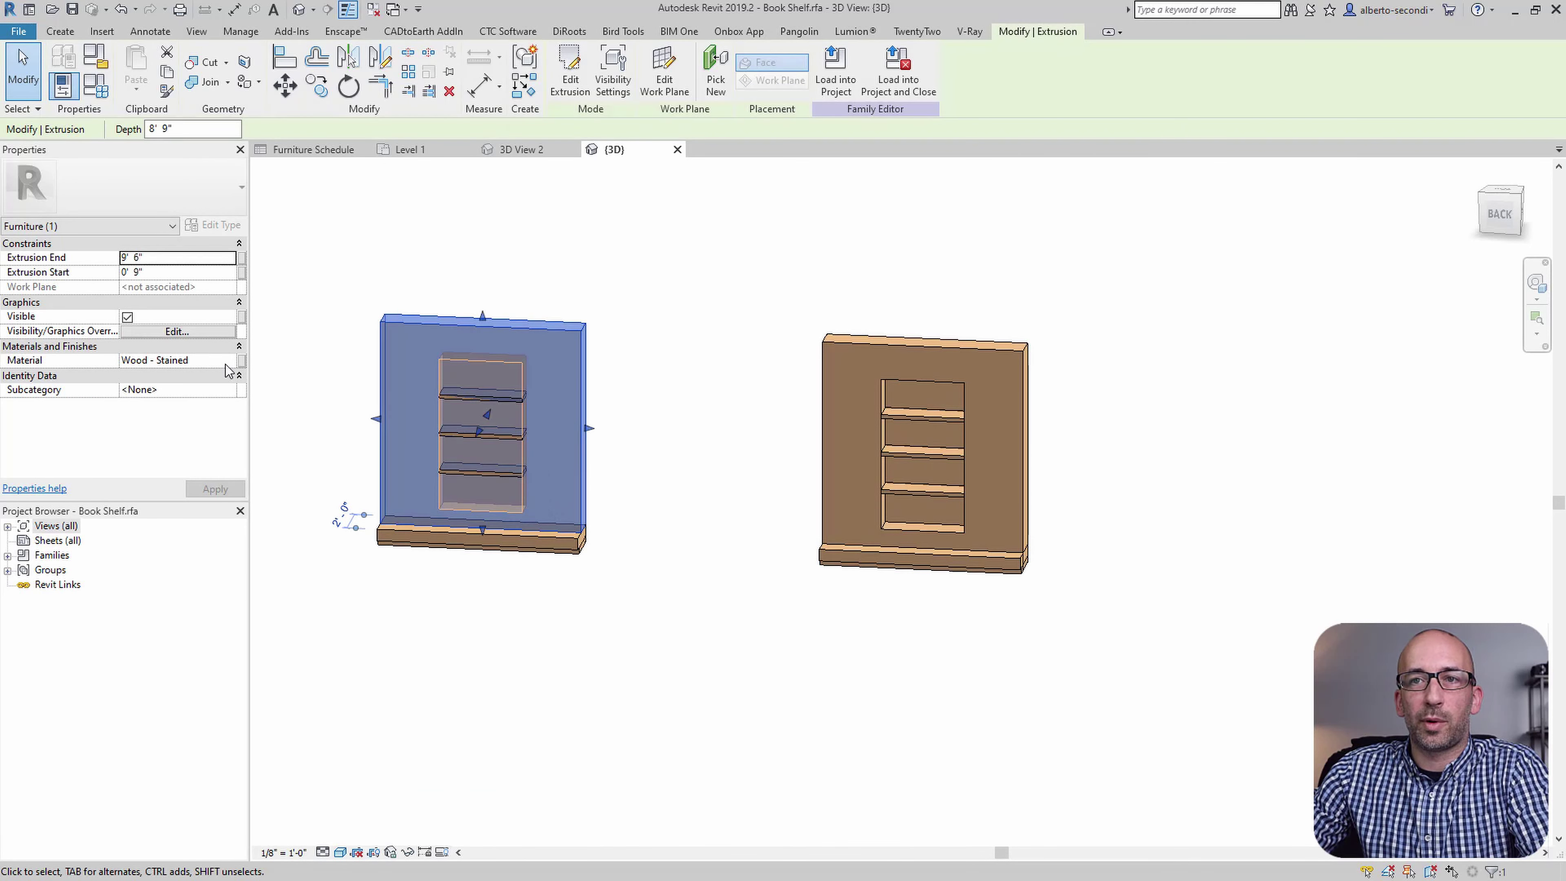
left_click(509, 608)
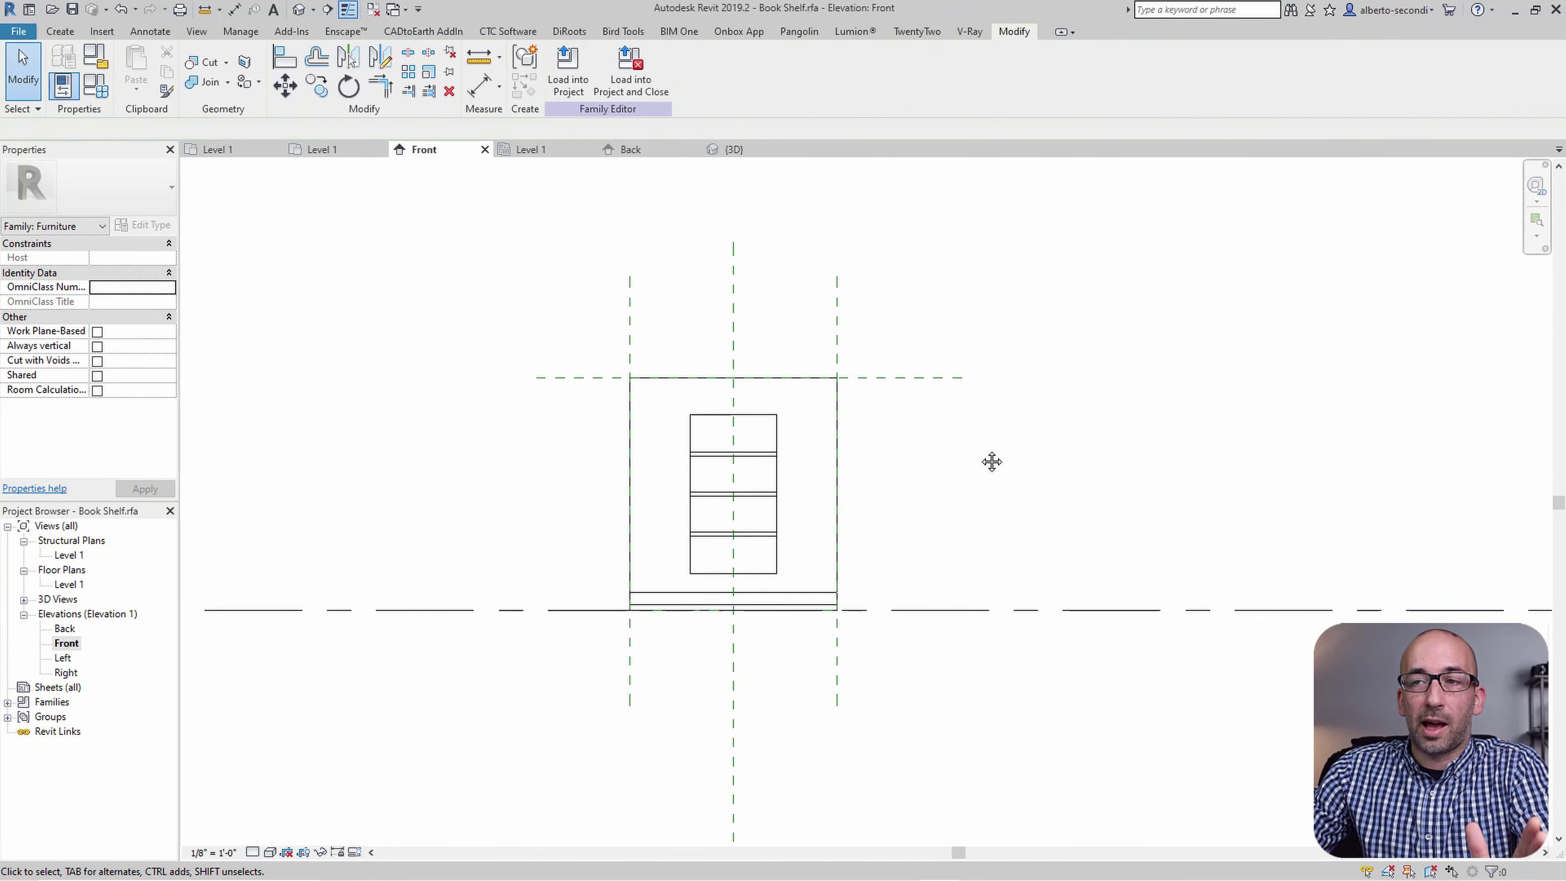
- Place aligned dimensions between the front elevation's reference planes, including the overall height
key("d")
key("i")
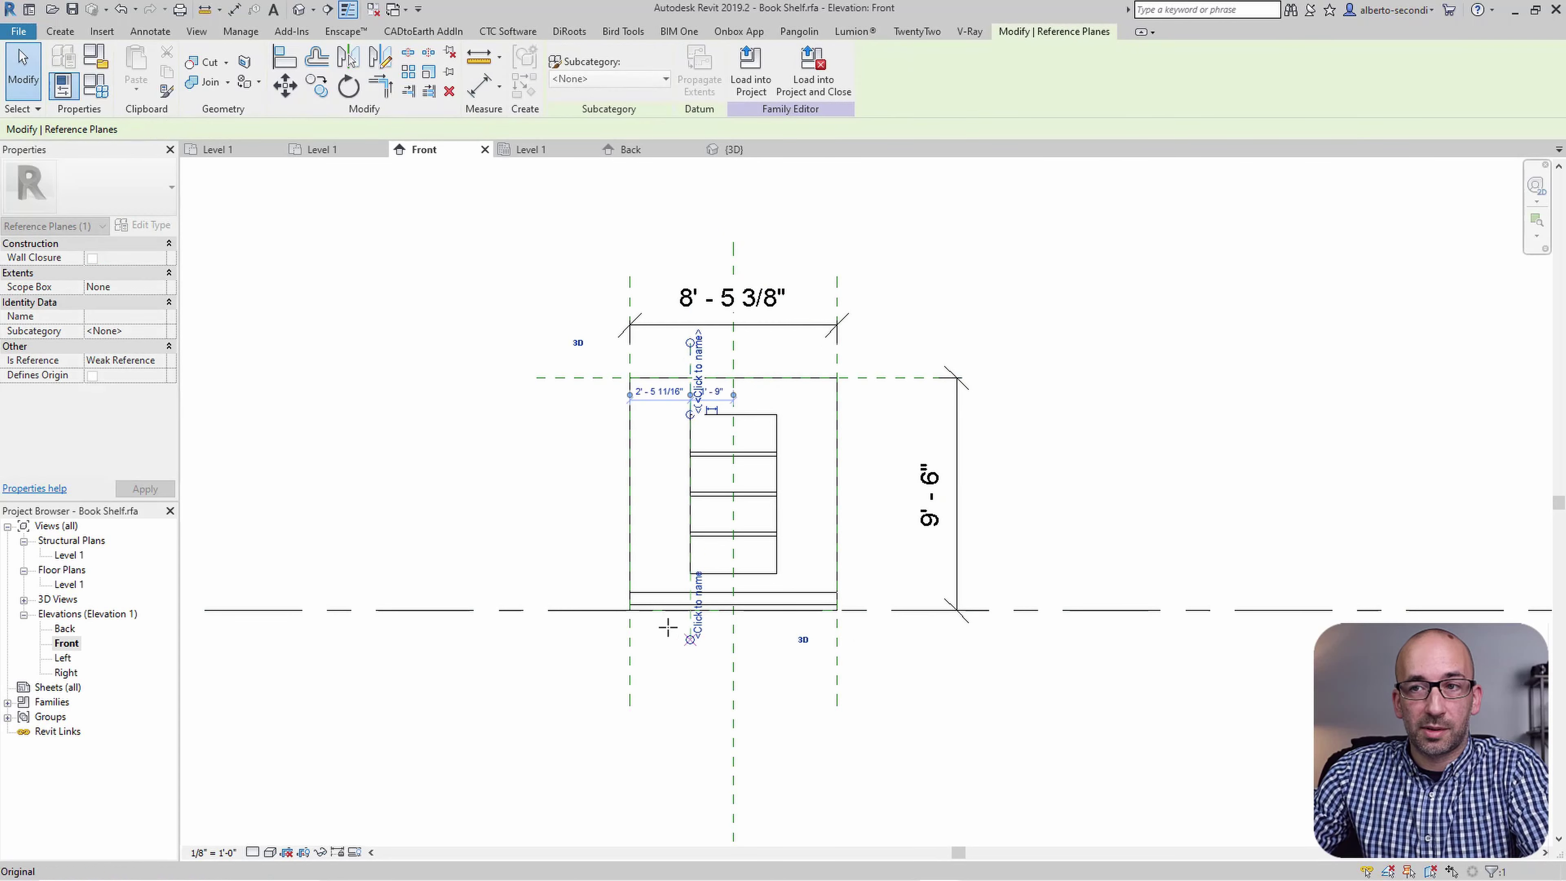
left_click(699, 360)
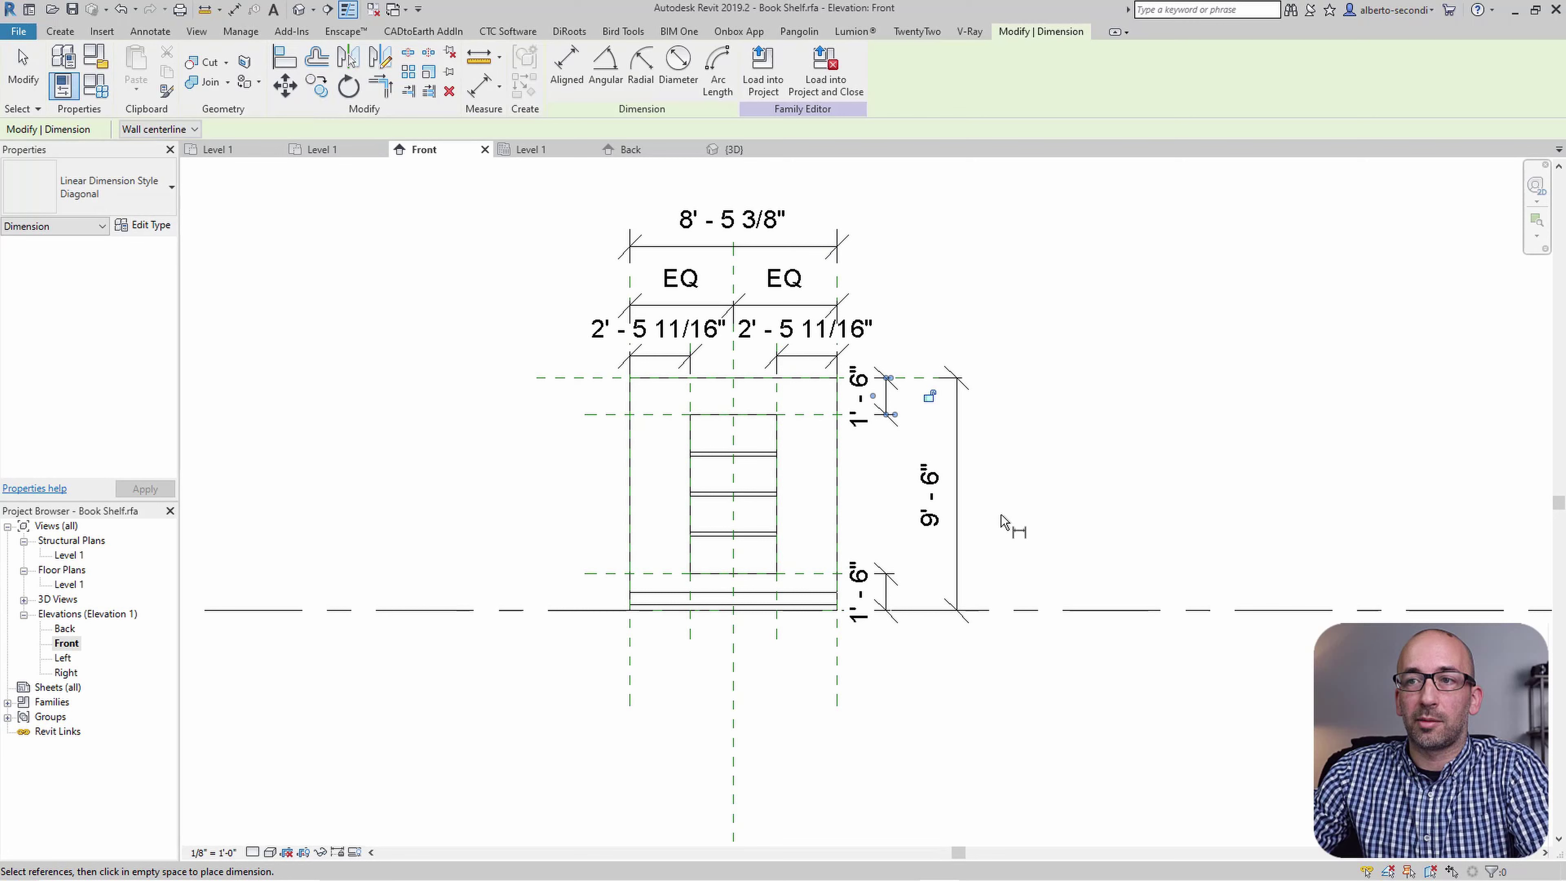
key("Escape")
key("Escape")
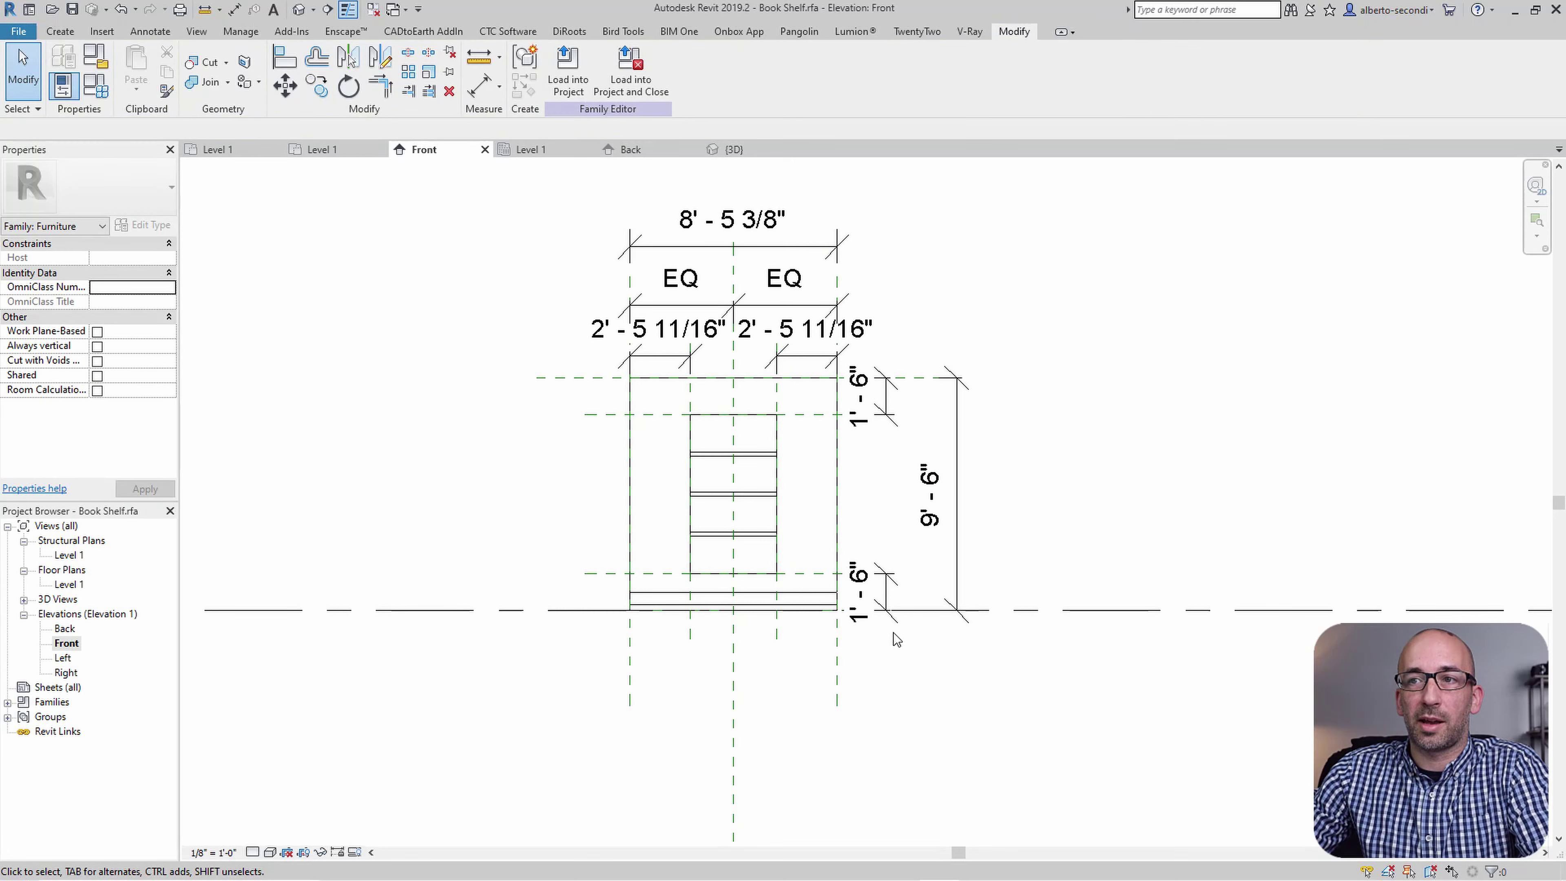
left_click(666, 415)
scroll(800, 465, "up", 3)
key("Escape")
scroll(736, 562, "up", 3)
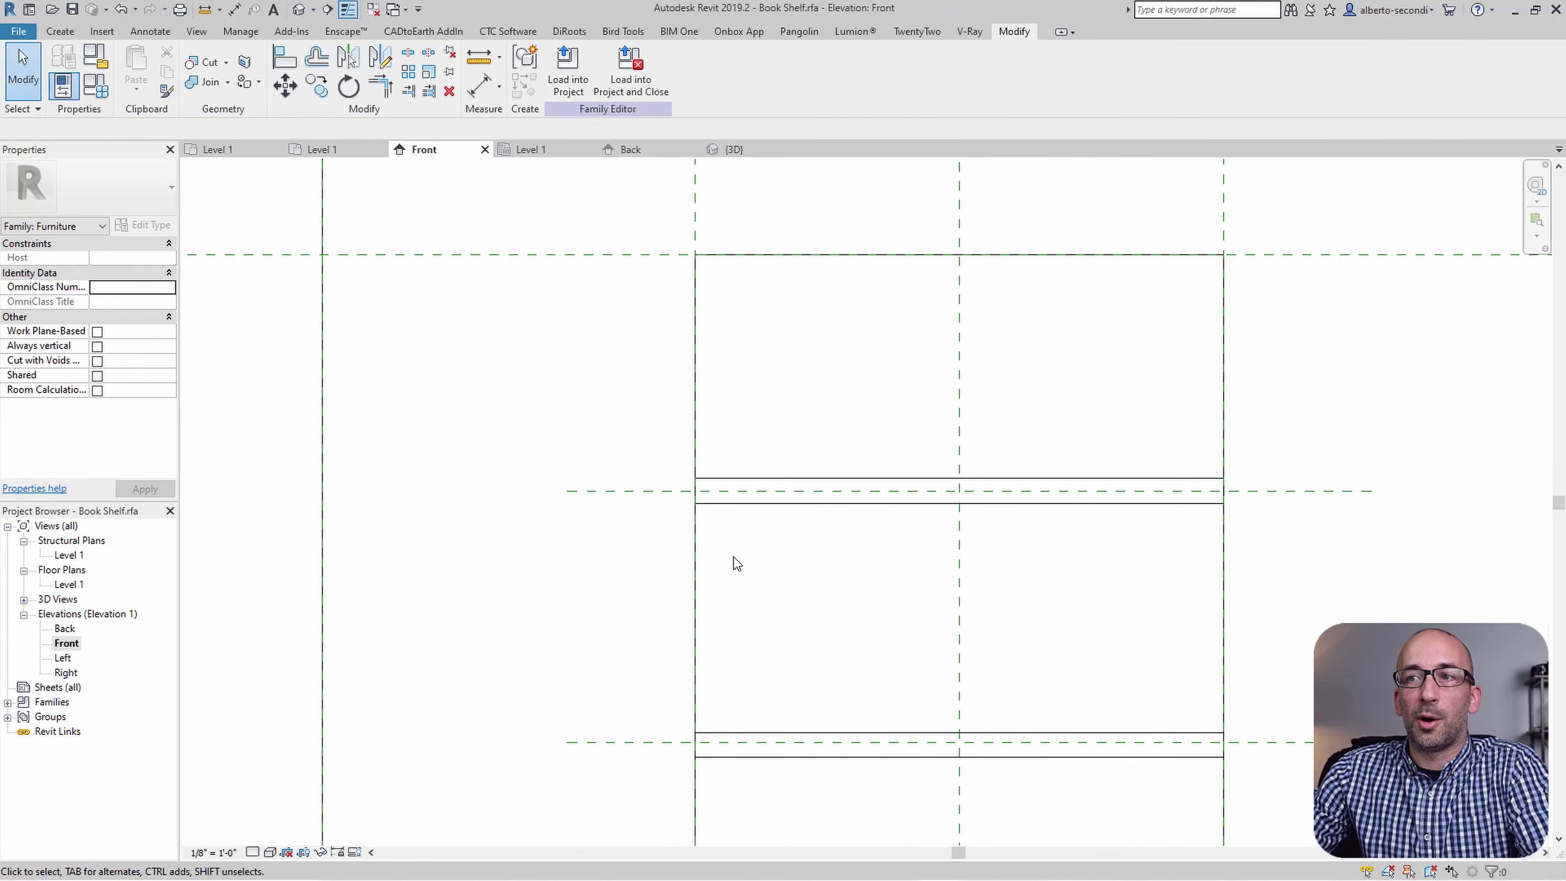
- Edit the shelf extrusion's sketch and add aligned dimensions inside it
double_click(714, 501)
key("d")
key("i")
scroll(685, 452, "down", 2)
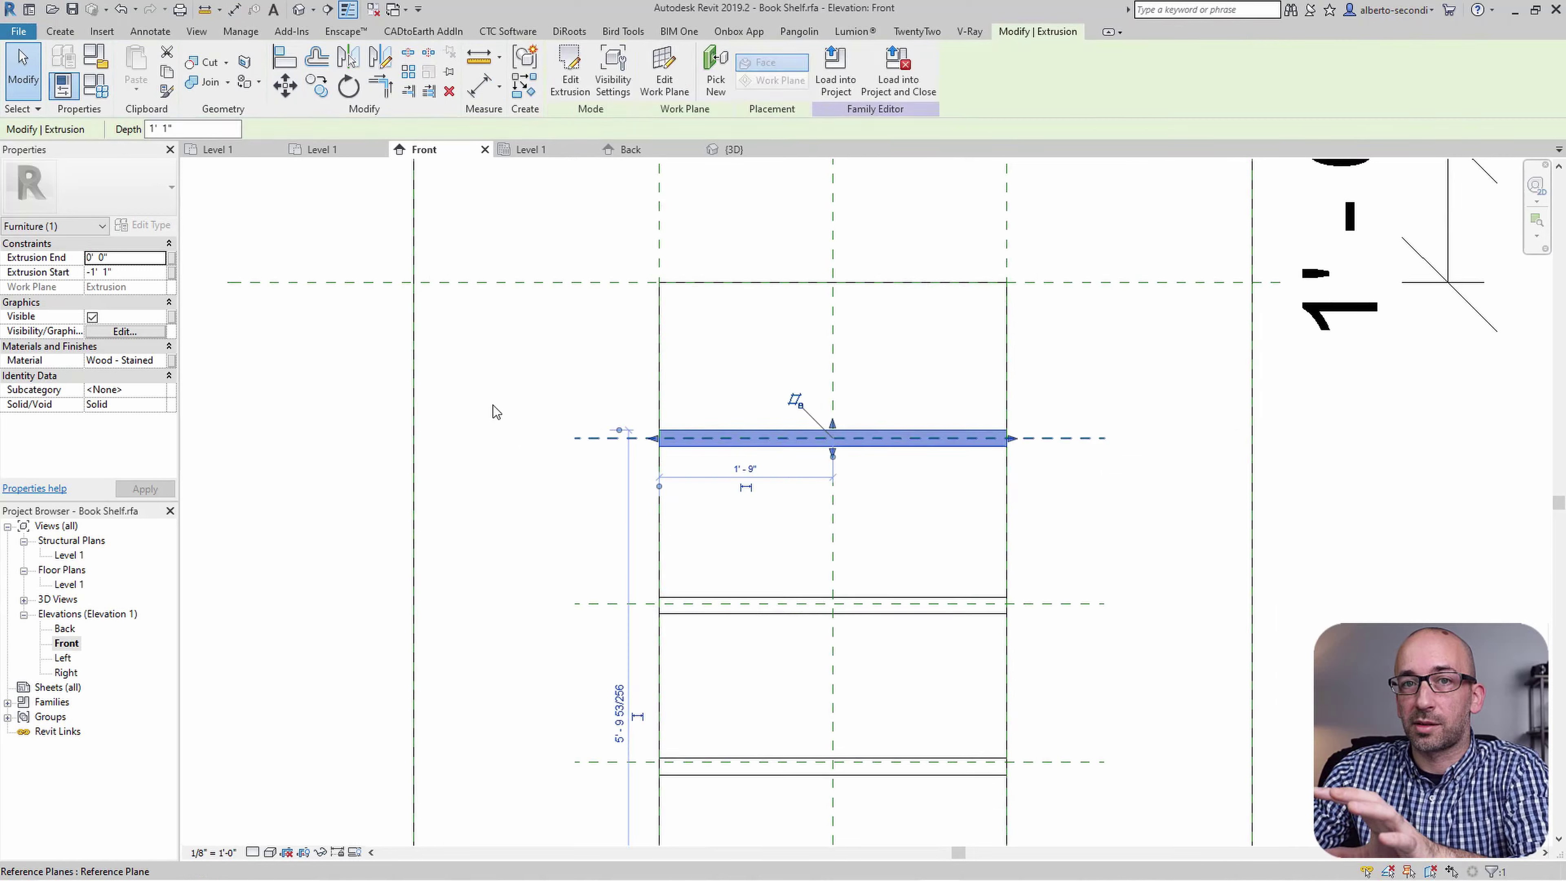
key("Escape")
scroll(524, 602, "down", 3)
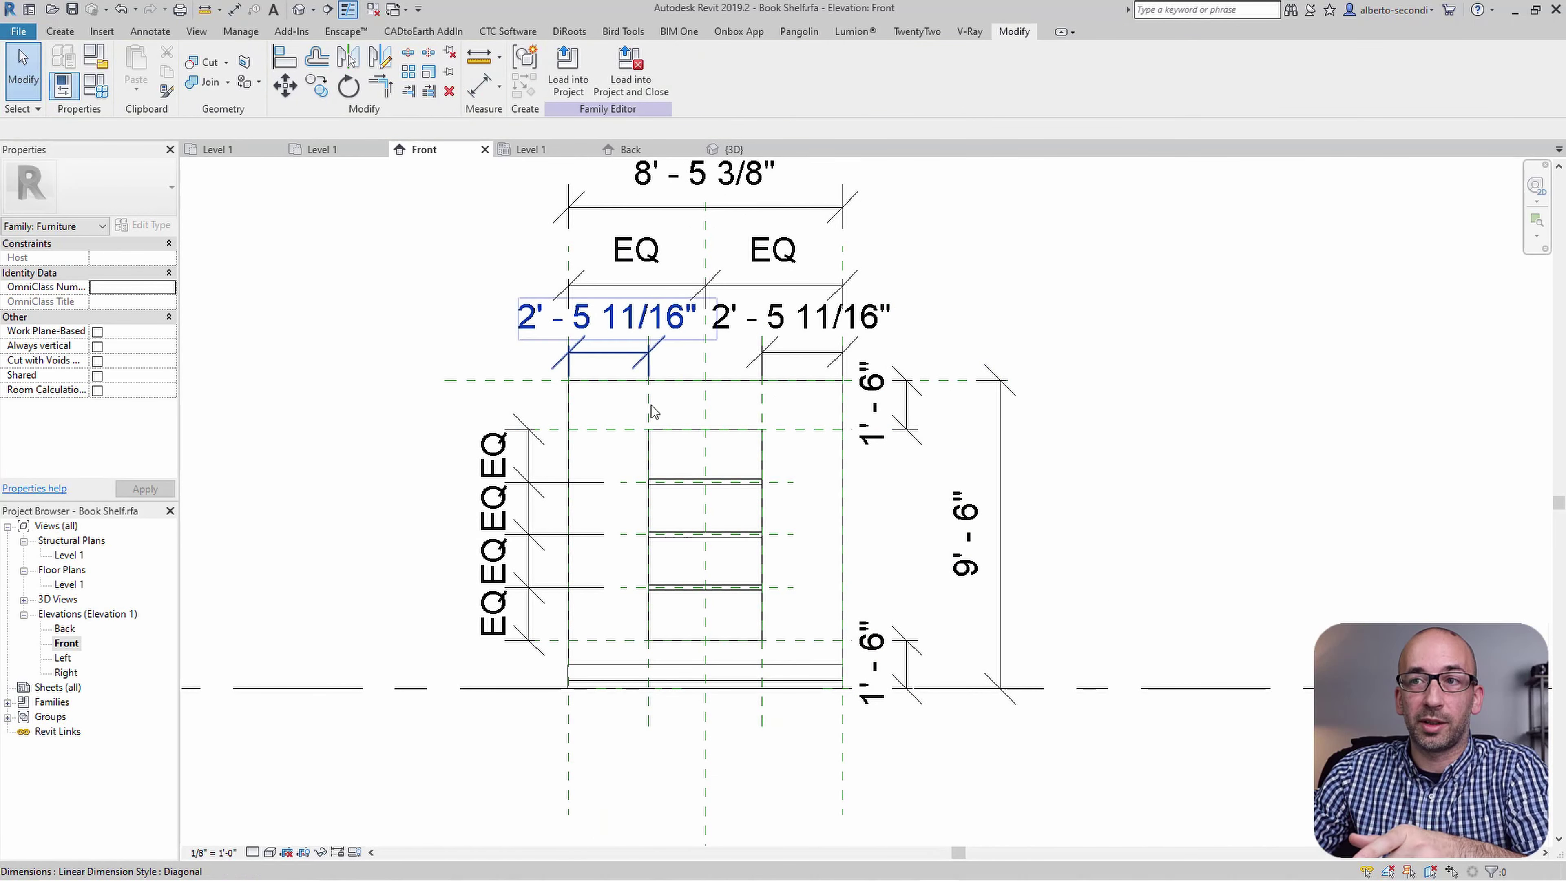
- Label the left 2' - 5 11/16" dimension 'Side' and confirm the Overall Width and Frame Height parameters
left_click(654, 412)
type("Side Width")
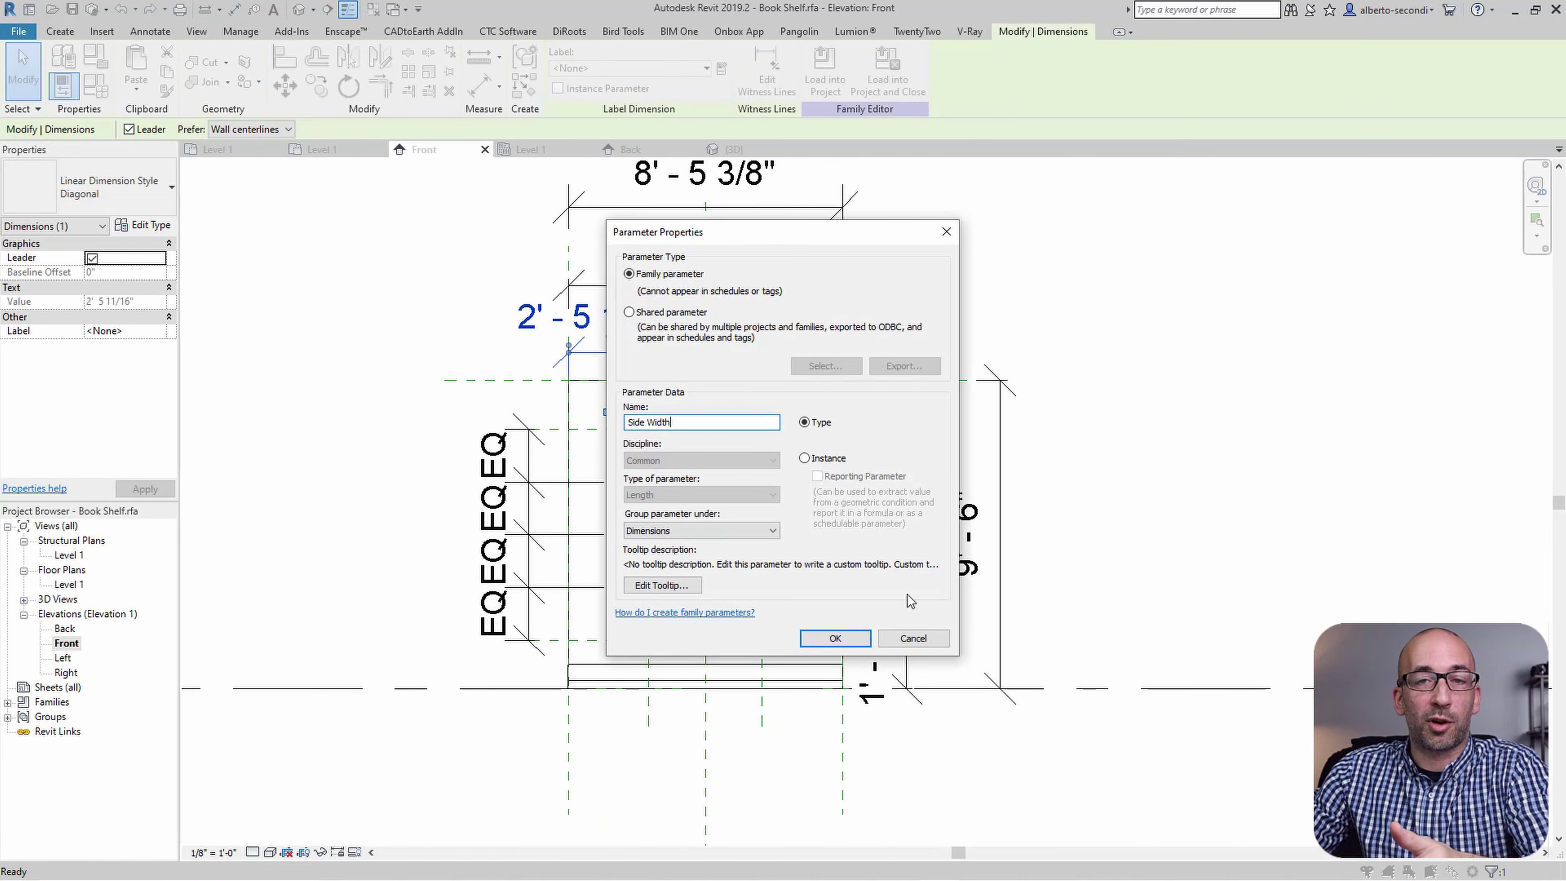
key("Return")
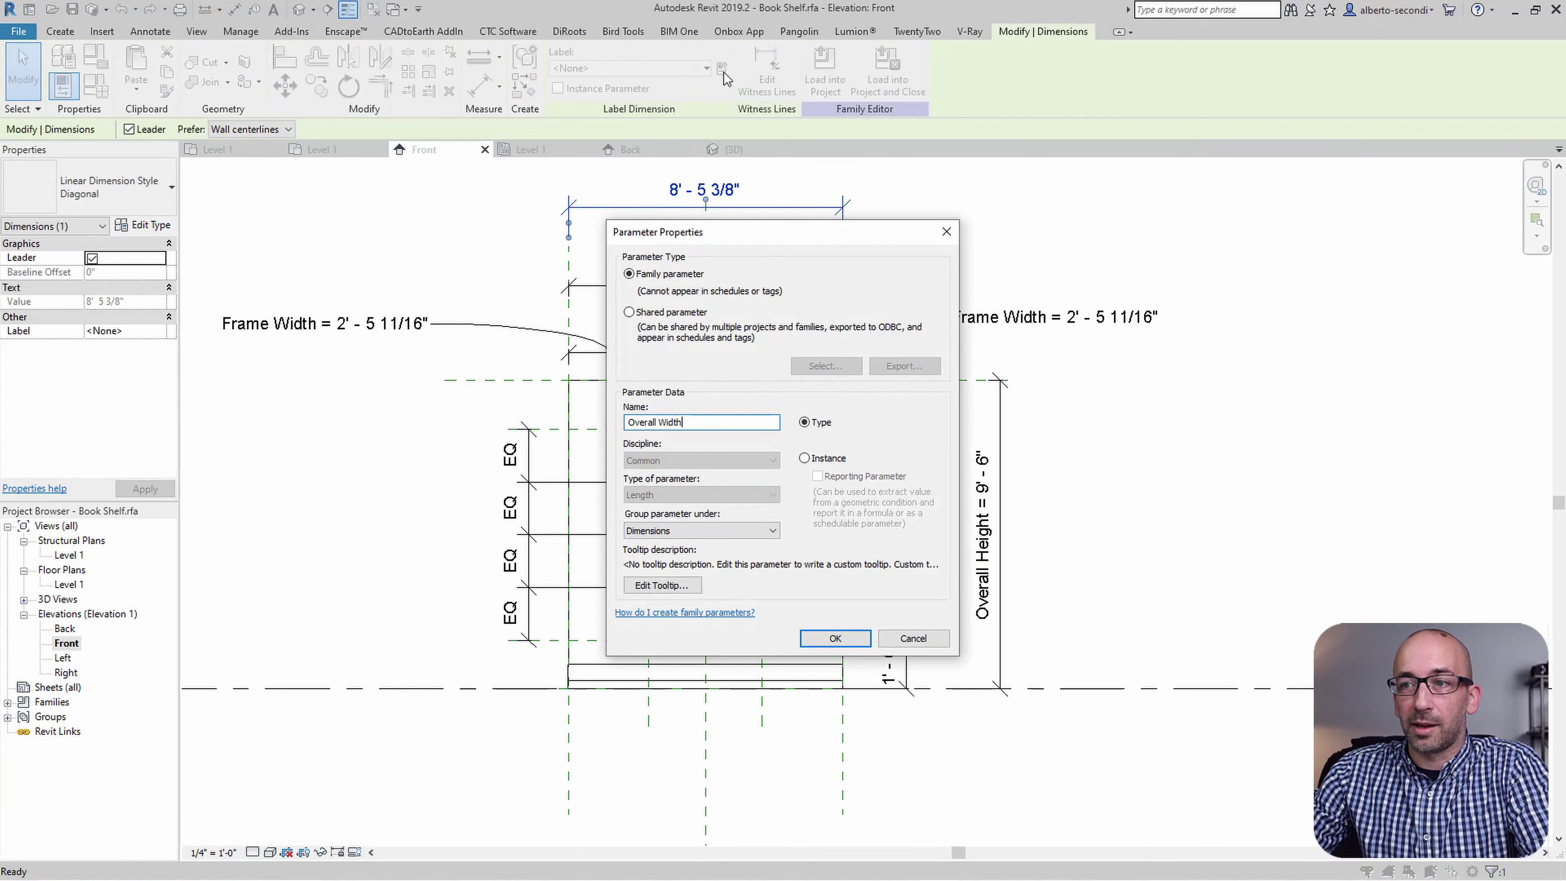
key("Return")
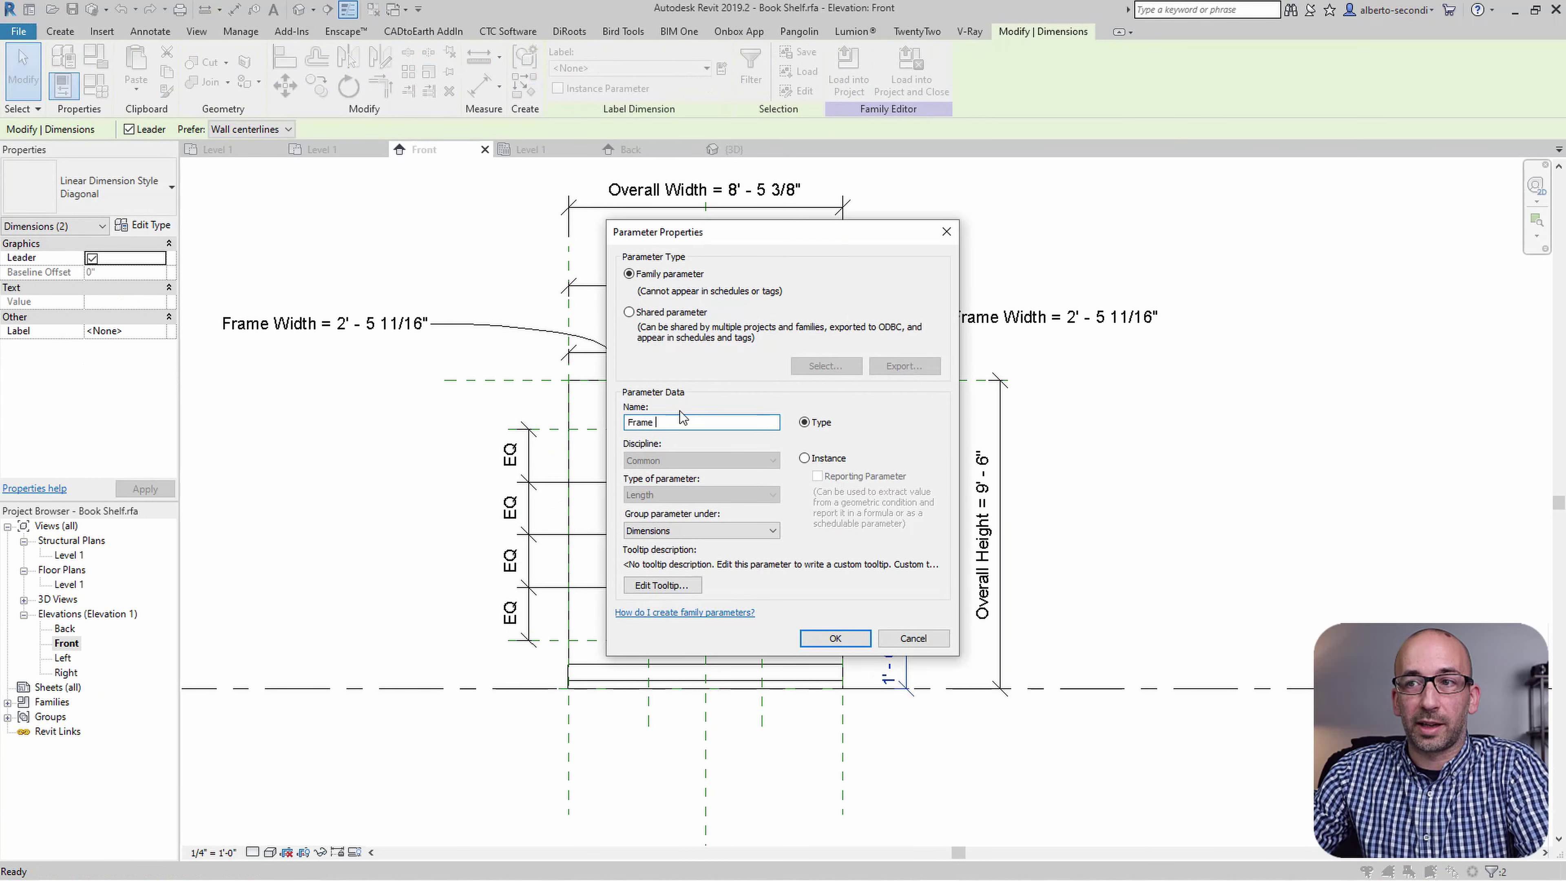
key("Return")
- Align the shelf edge to the right reference plane with AL
key("a")
key("l")
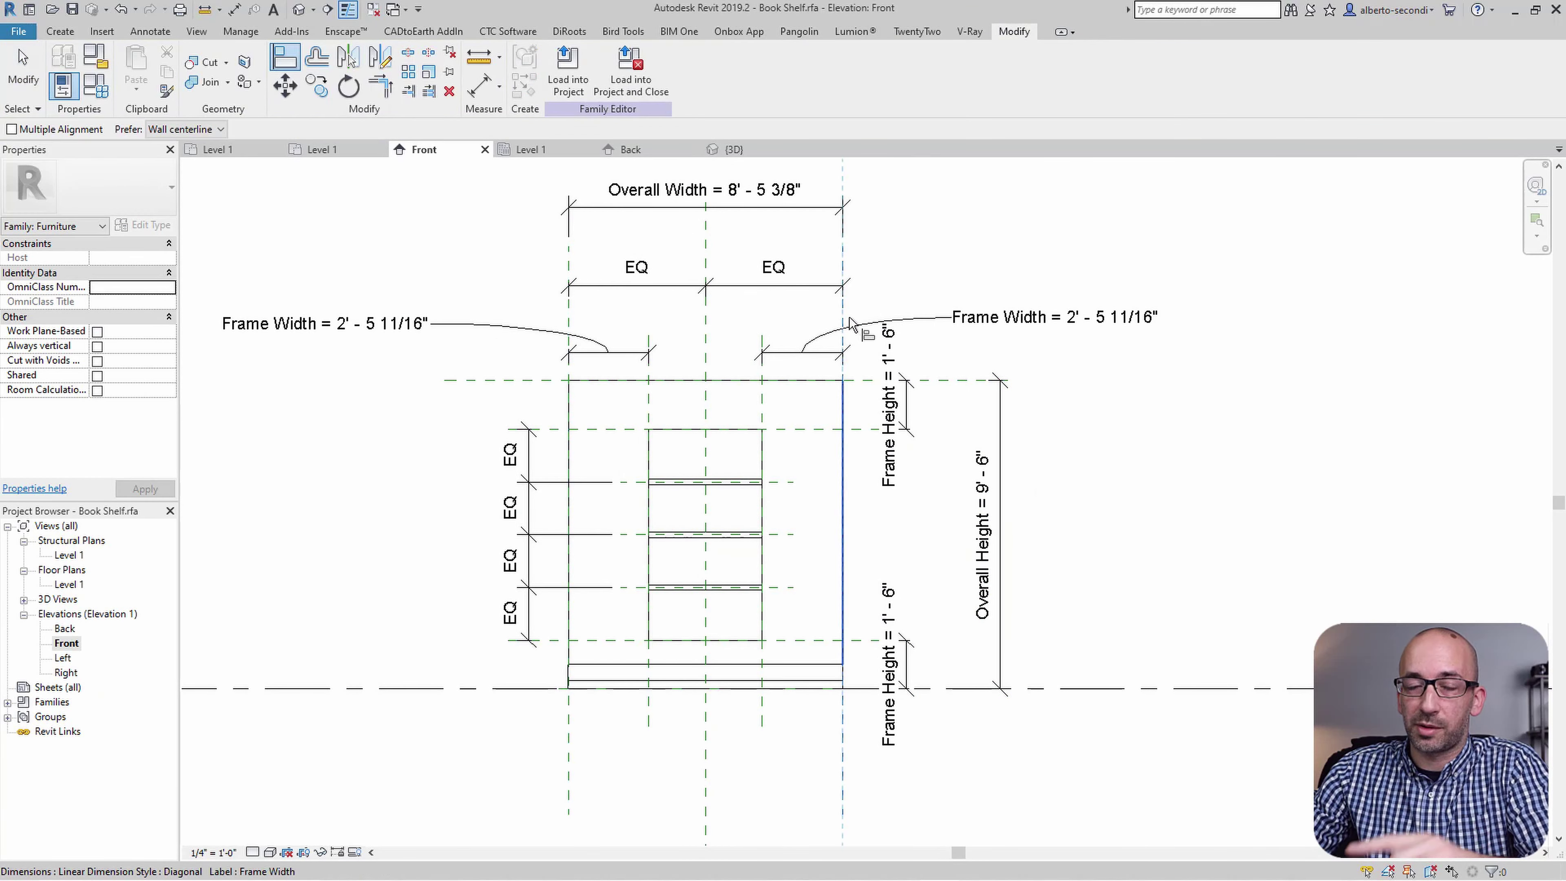
left_click(762, 398)
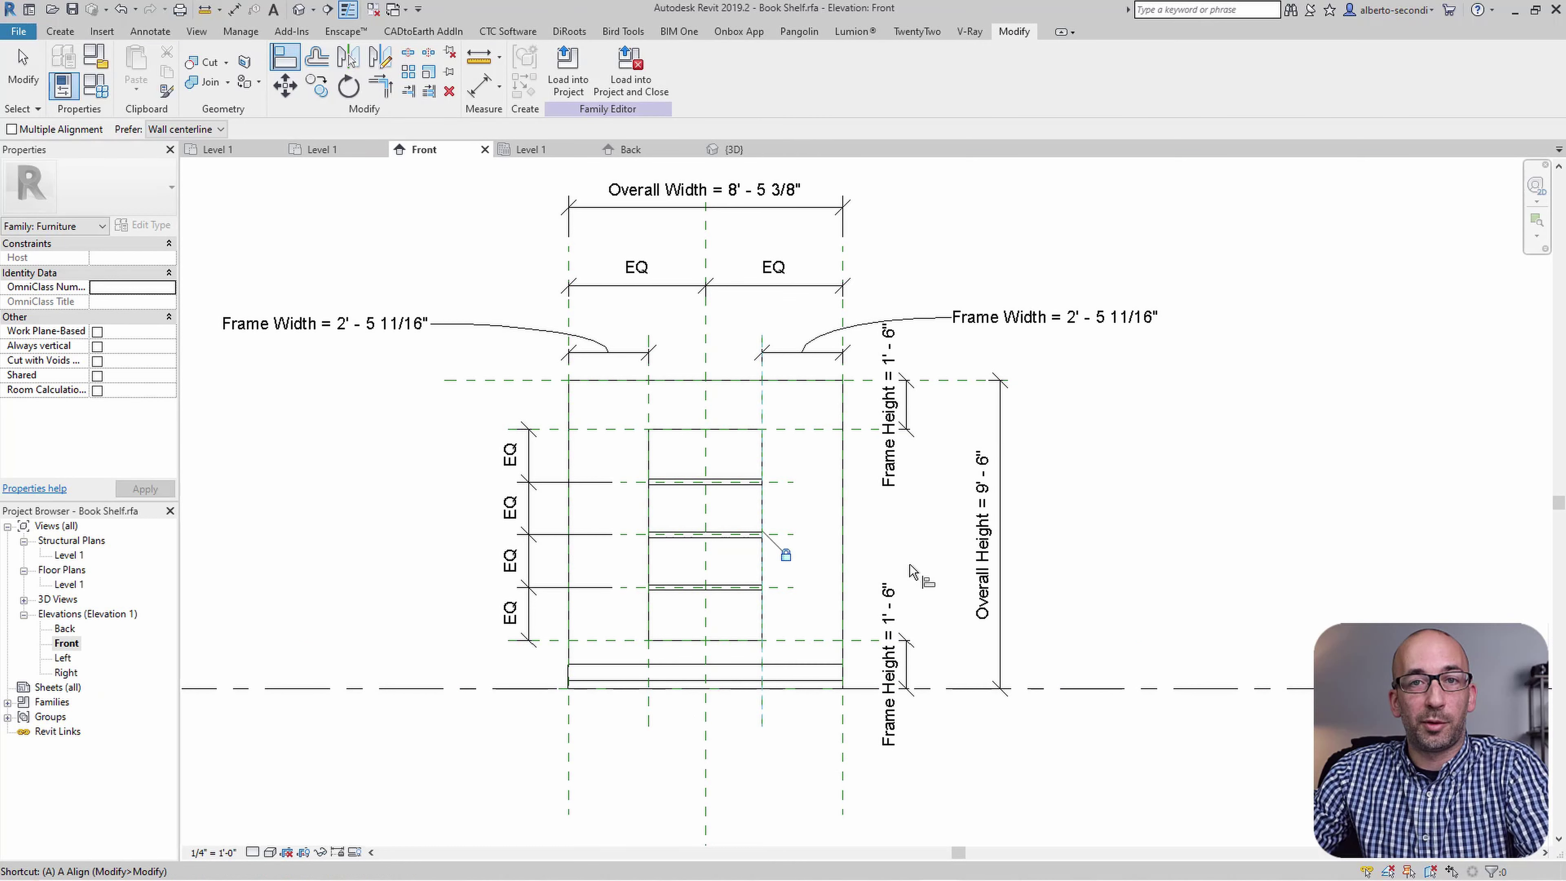
key("Escape")
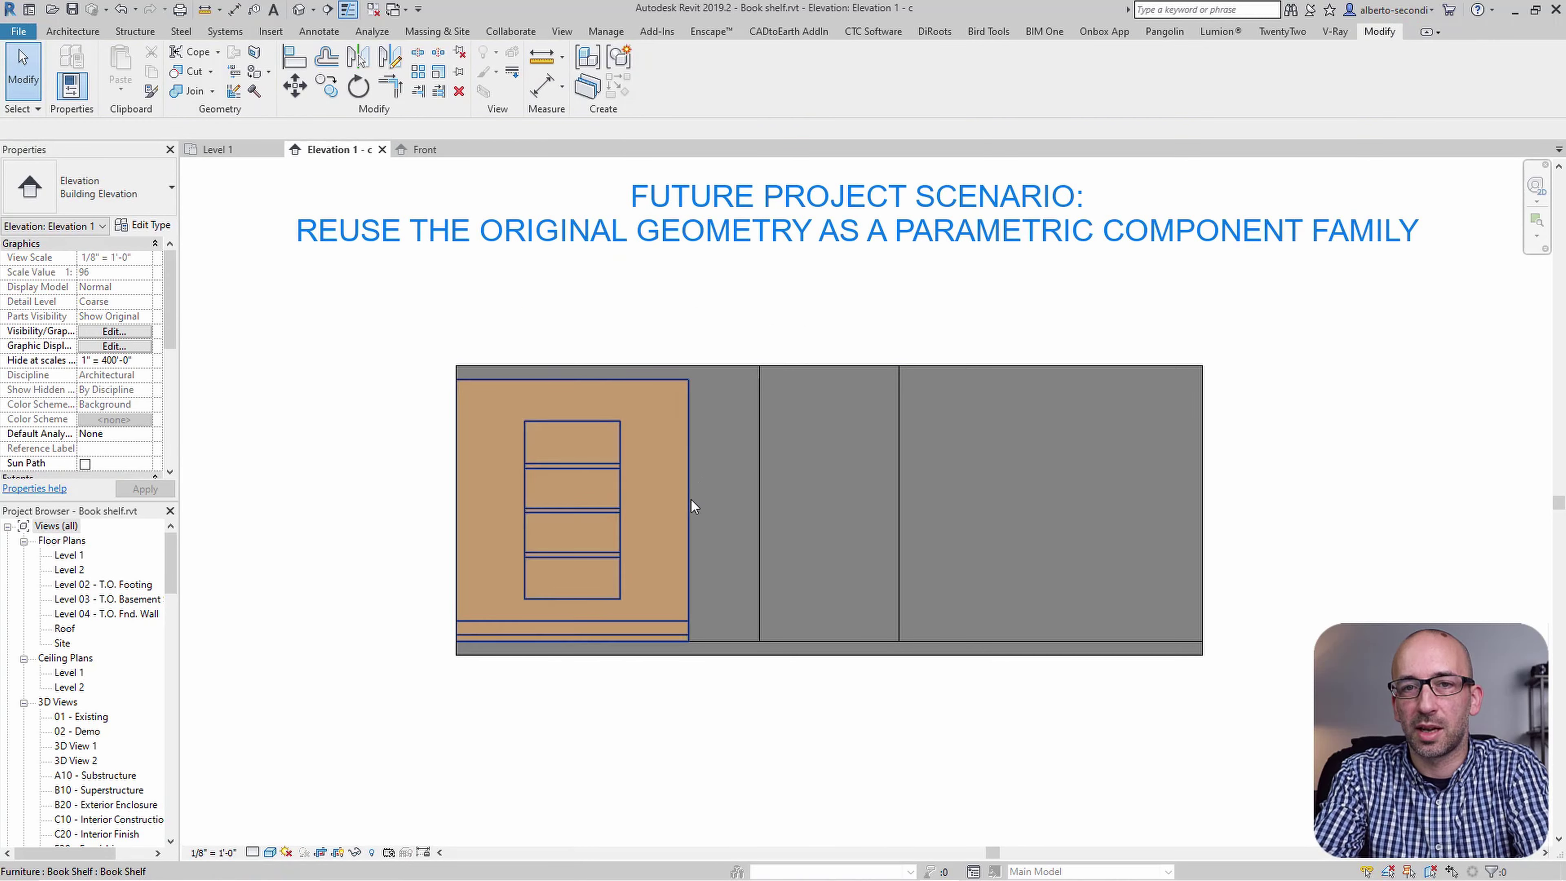
- Stretch the Book Shelf's right edge to the wall for an 11' 0" overall width
left_click(691, 501)
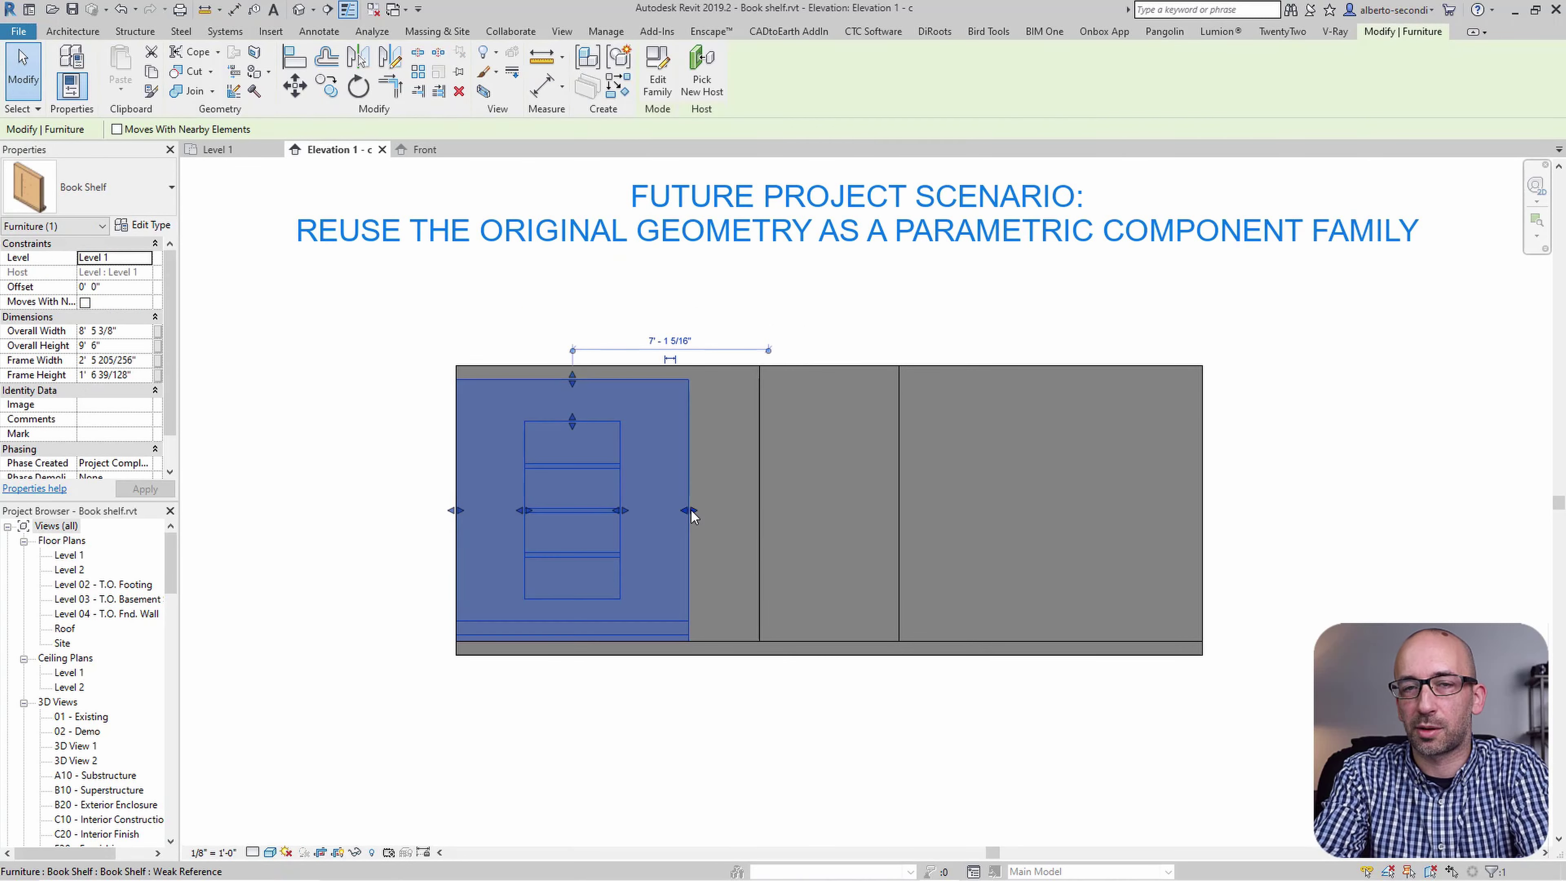
left_click_drag(691, 511, 760, 511)
left_click(768, 728)
- Mirror the widened bookshelf about a vertical axis through the opening's centre
left_click(667, 560)
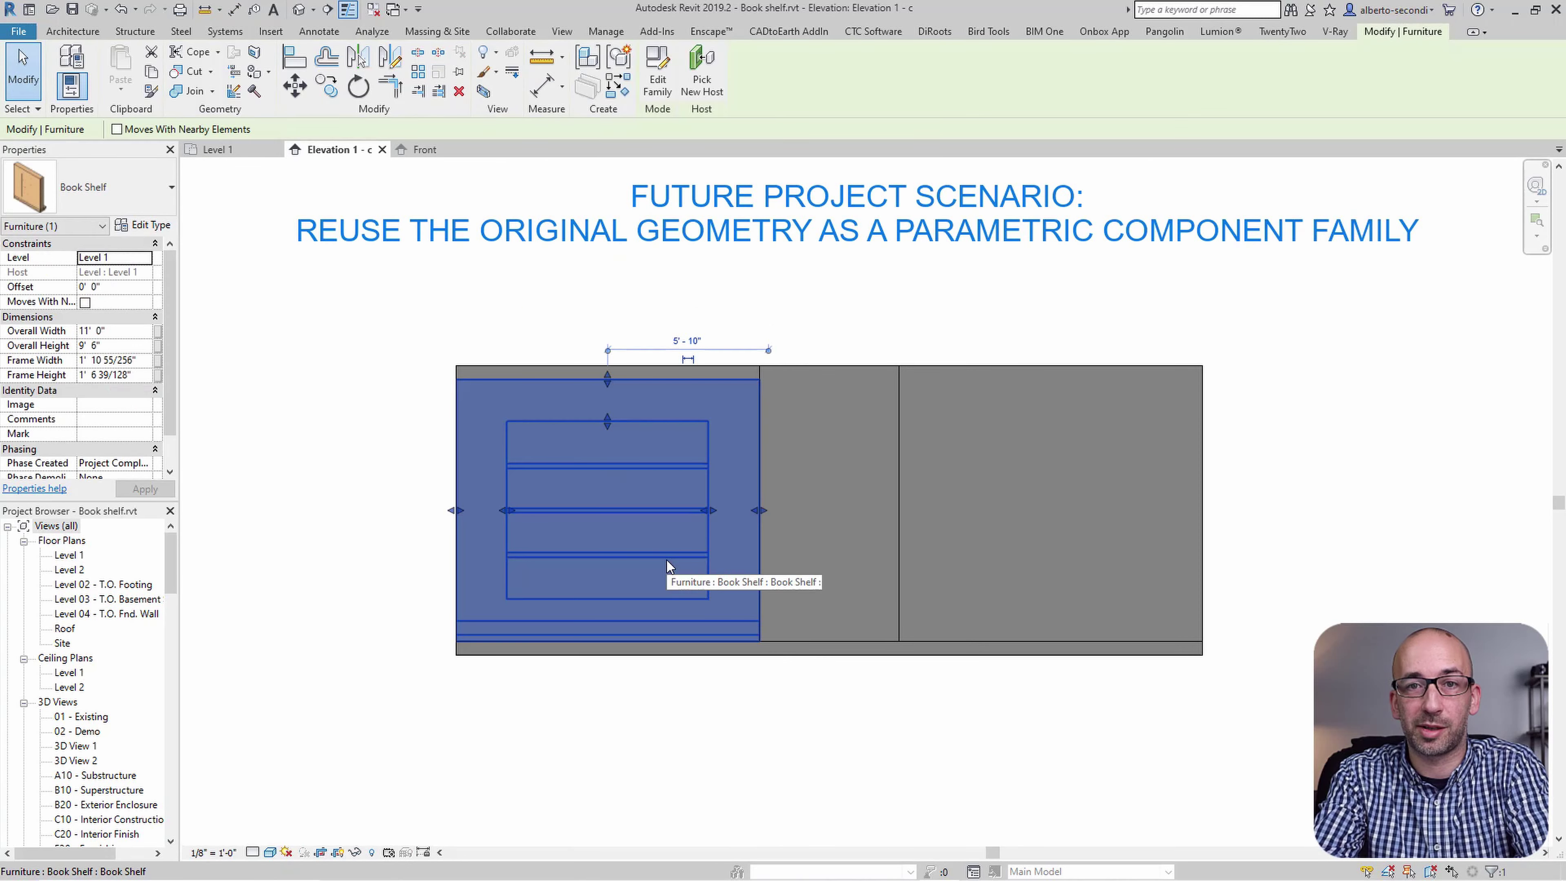
key("d")
key("m")
left_click(828, 365)
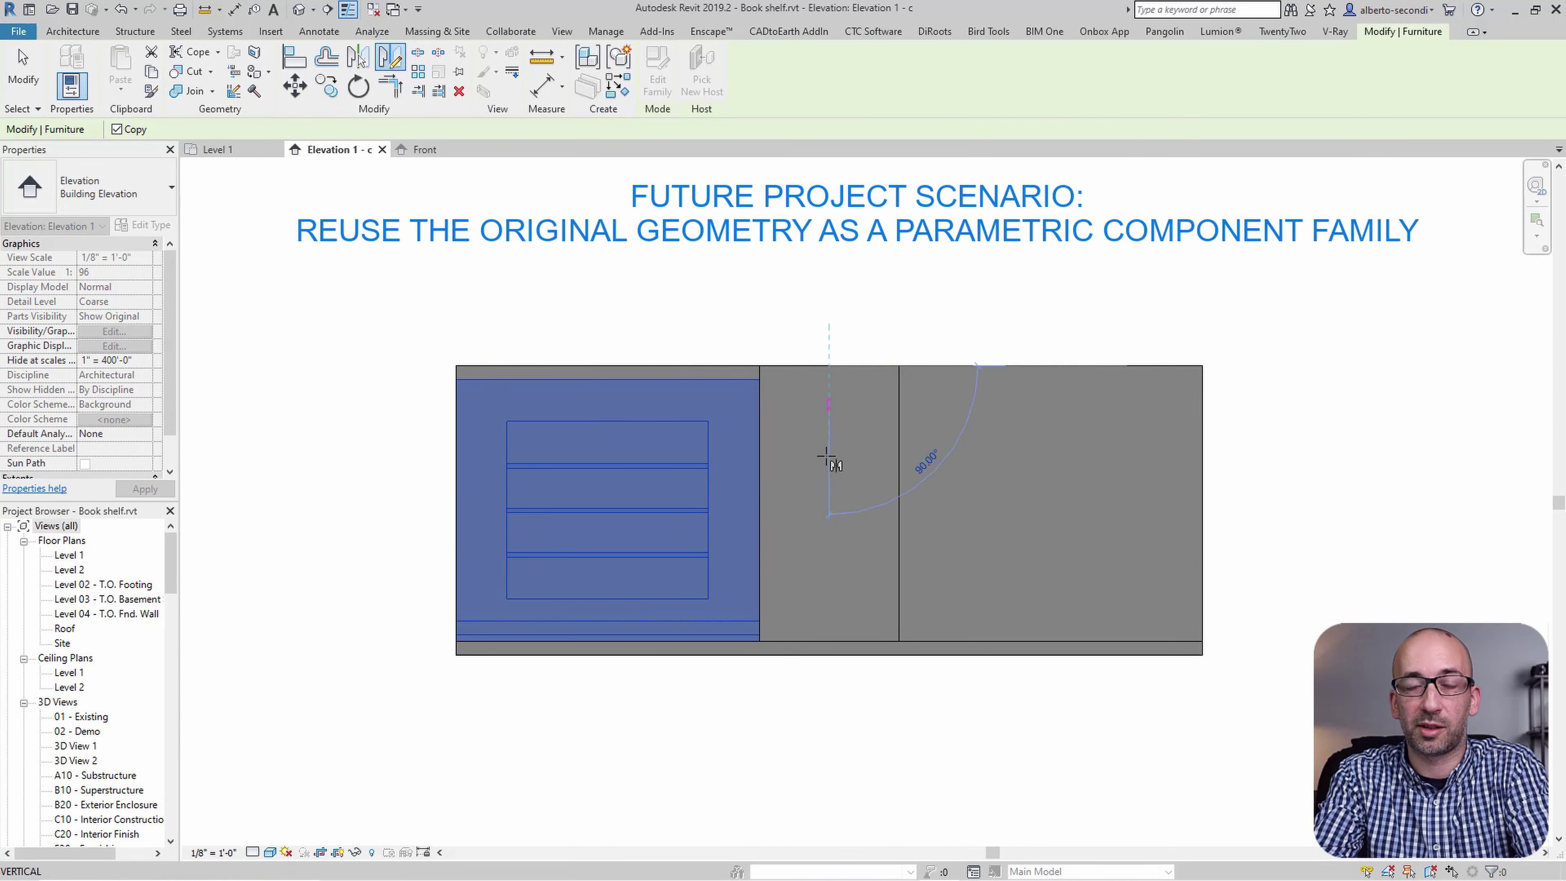
left_click(830, 637)
left_click(859, 740)
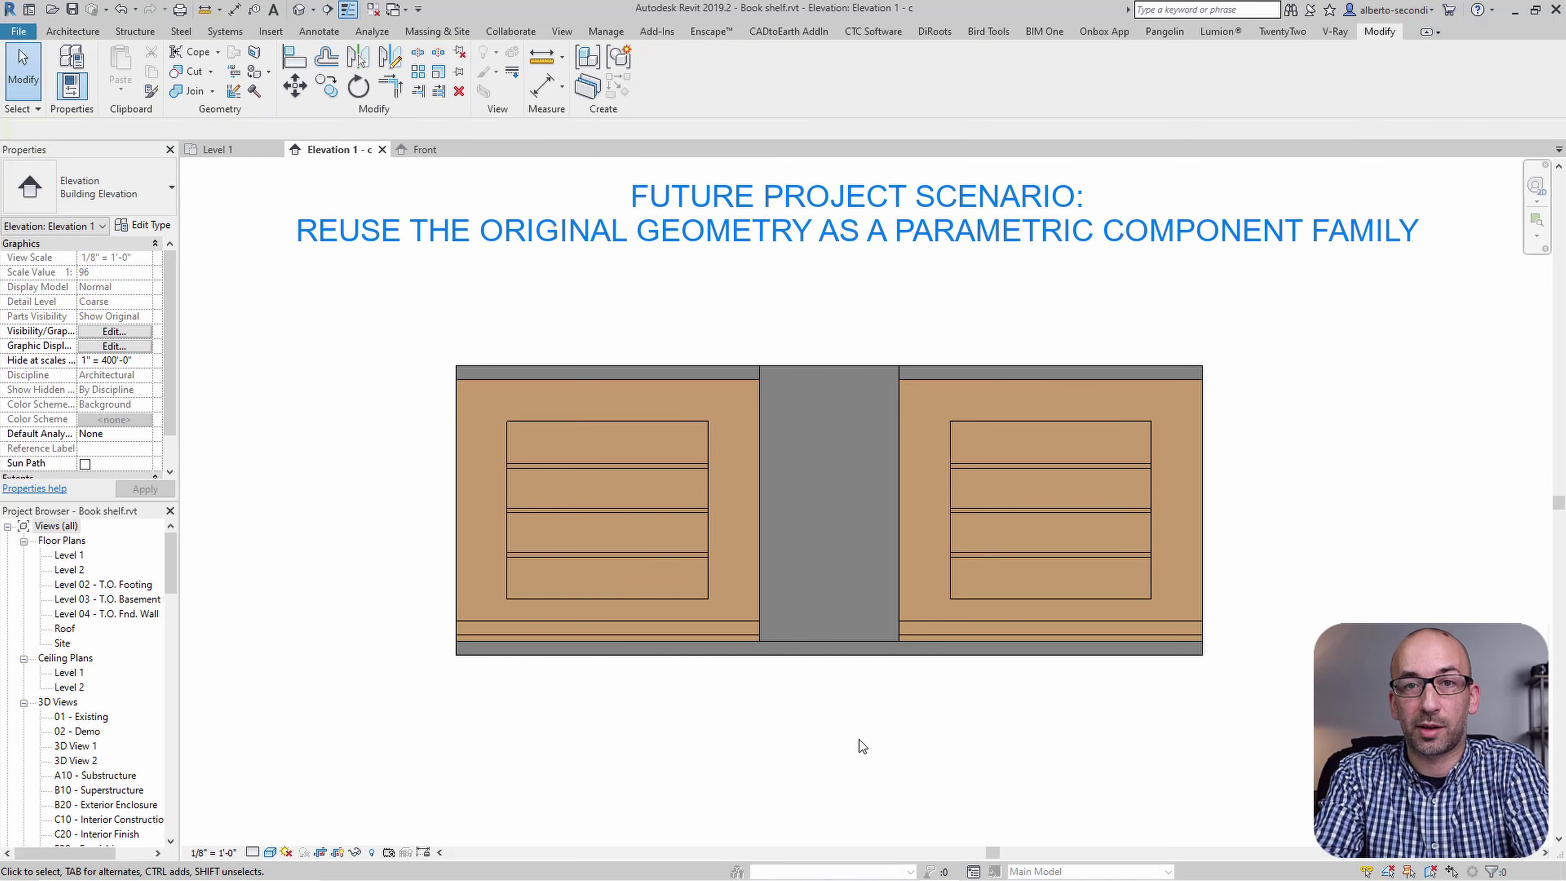